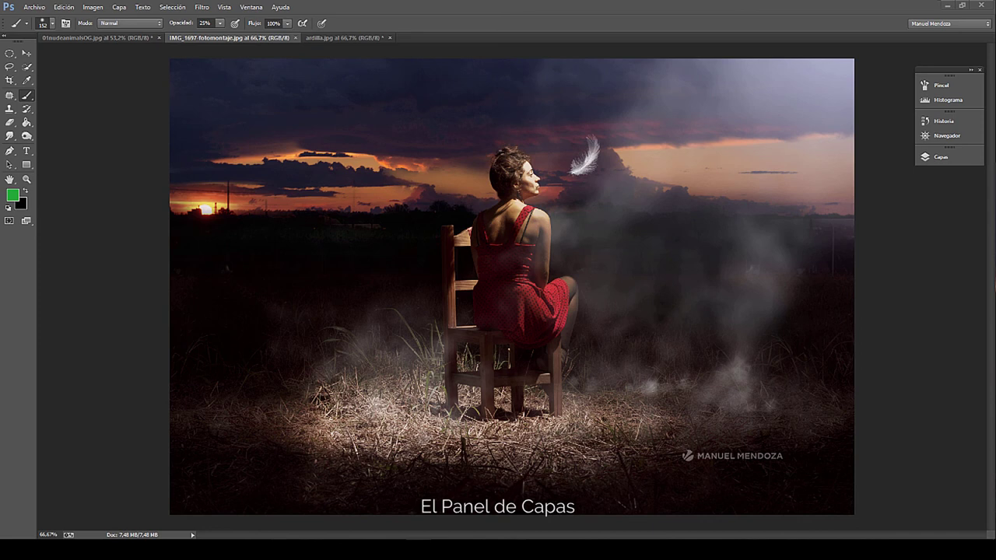
Show the Layers panel, listing the photo's single Fondo layer.
{"action": "left_click", "coordinate": [930, 158]}
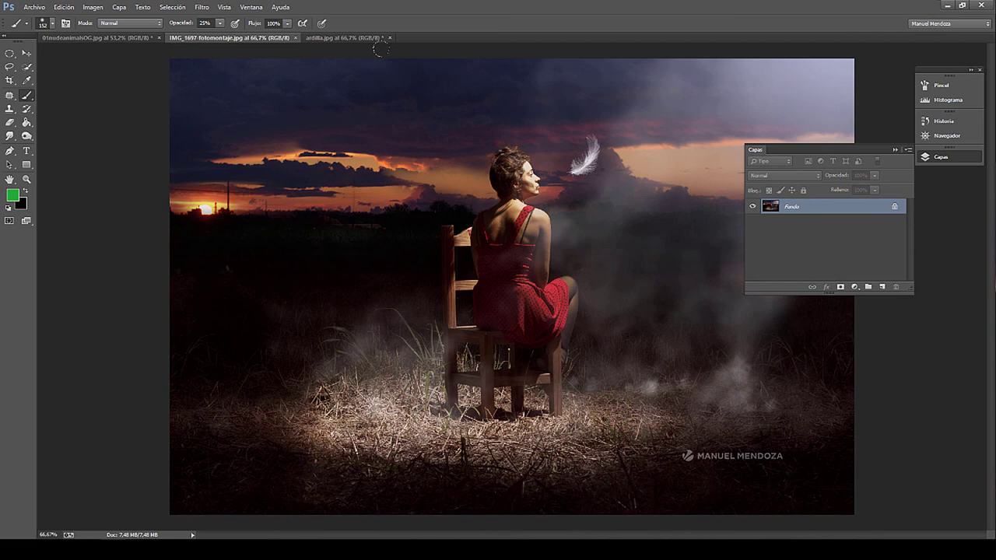
{"action": "left_click", "coordinate": [143, 36]}
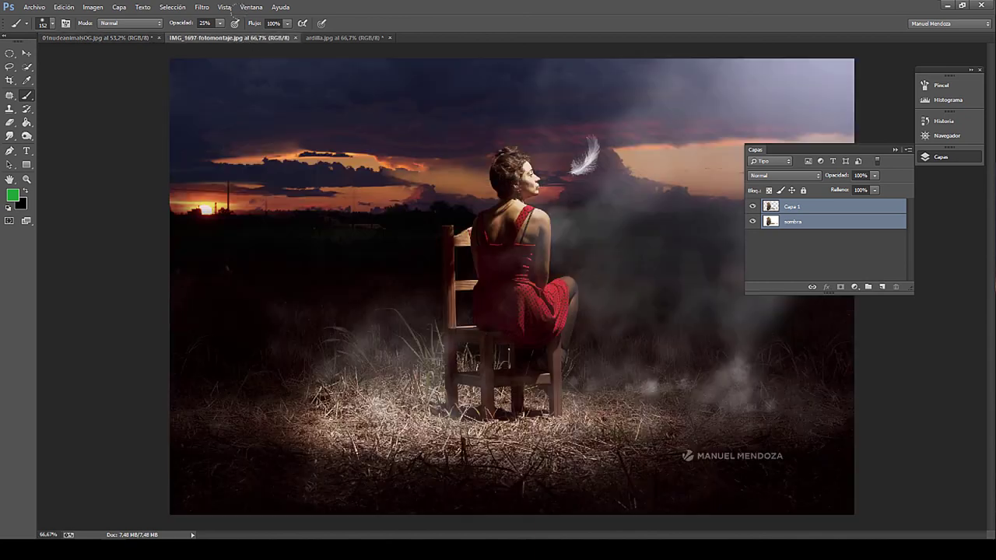
{"action": "left_click", "coordinate": [236, 37]}
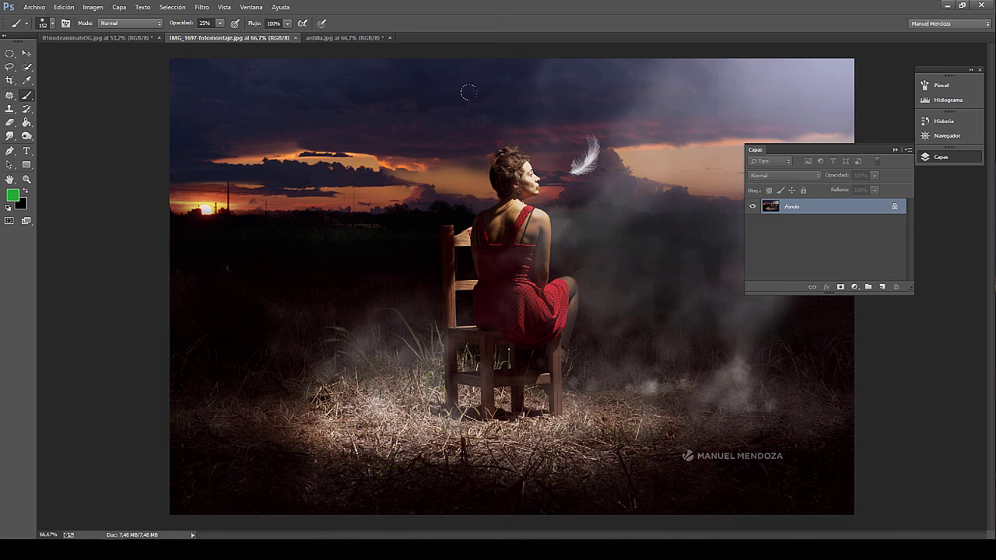
{"action": "key", "text": "ctrl+j"}
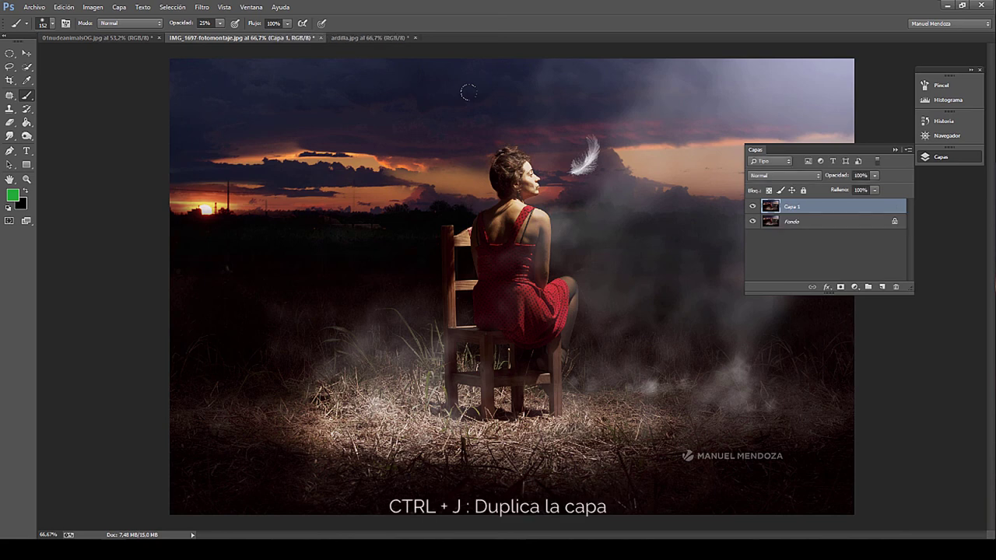
{"action": "key", "text": "ctrl+z"}
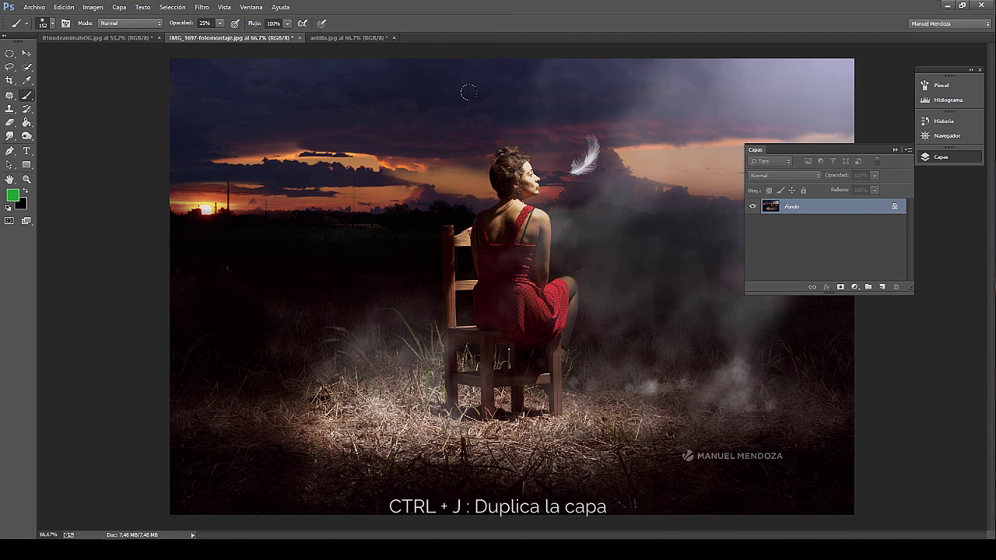
{"action": "key", "text": "ctrl+j"}
{"action": "key", "text": "ctrl+j"}
{"action": "key", "text": "ctrl+j"}
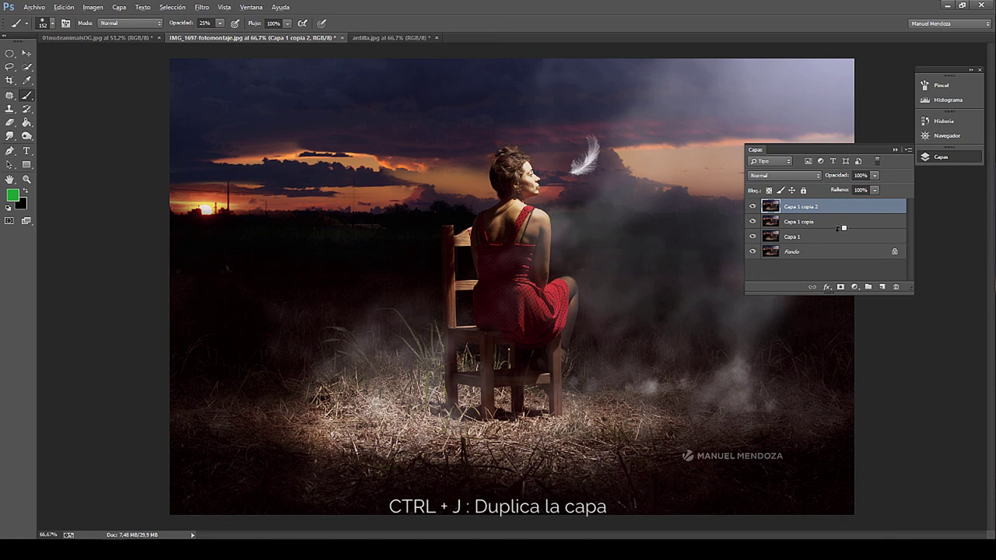
{"action": "key", "text": "Delete"}
{"action": "key", "text": "Delete"}
{"action": "key", "text": "Delete"}
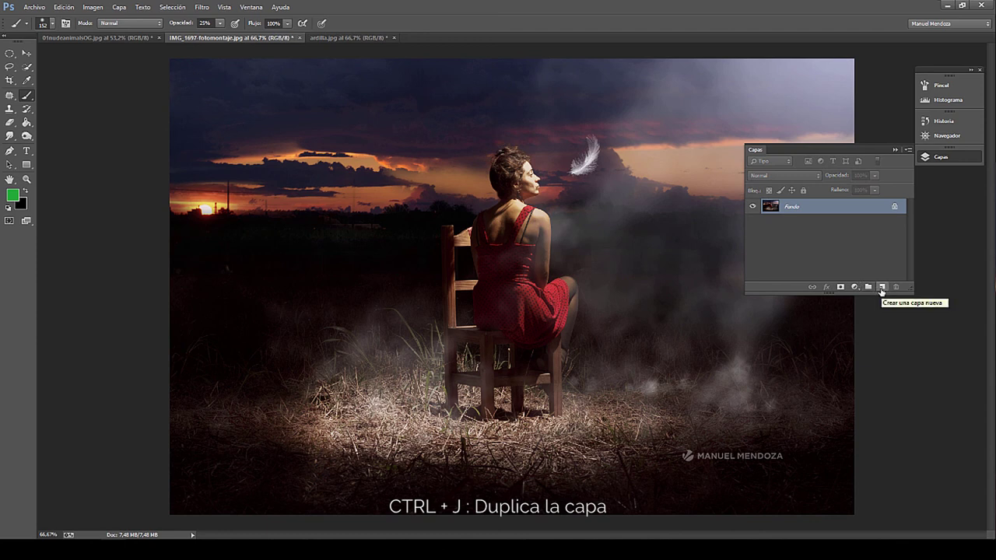
Add empty layer Capa 1 above Fondo, hiding and reshowing Fondo to check transparency.
{"action": "left_click", "coordinate": [882, 287]}
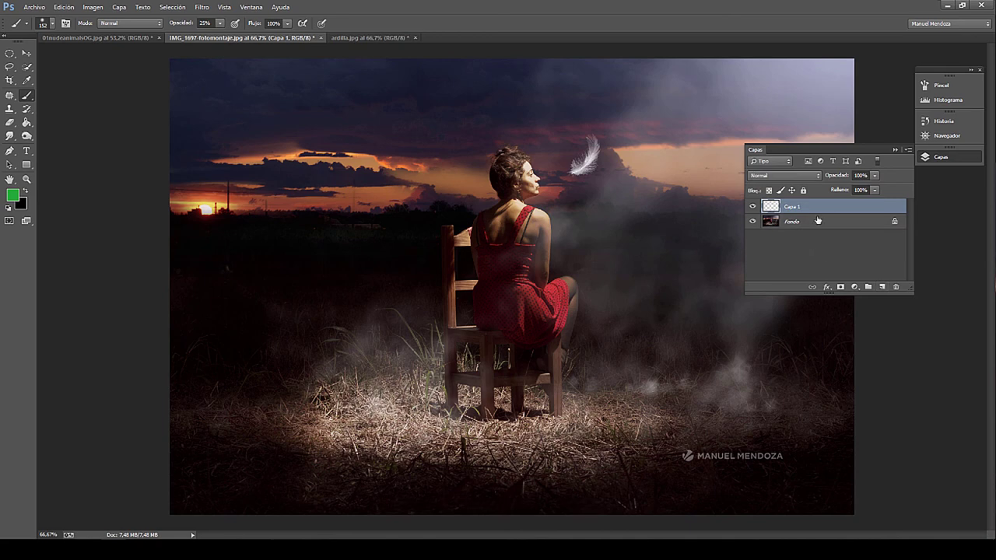
{"action": "left_click", "coordinate": [752, 222]}
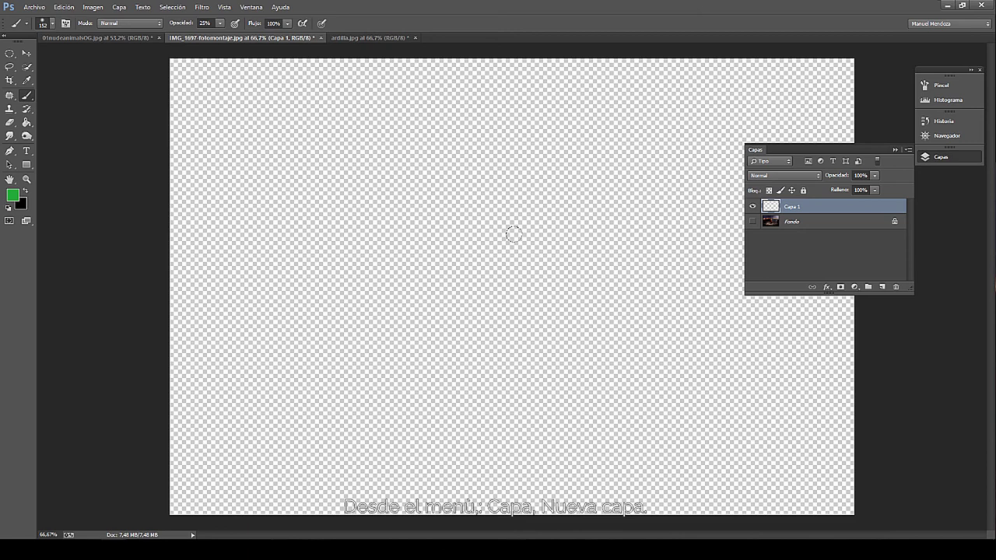
{"action": "left_click", "coordinate": [751, 221]}
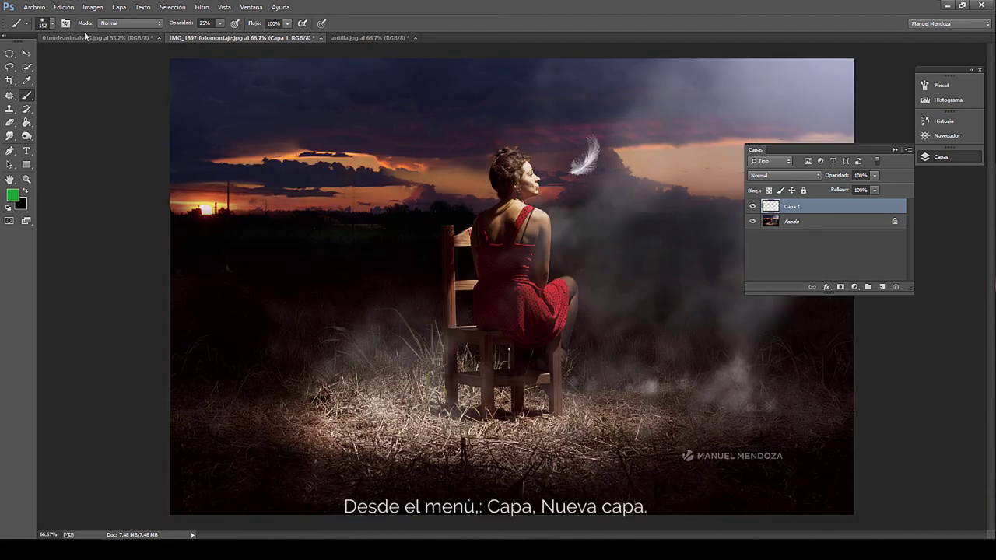
Choose the soft 45 px brush with white as the foreground colour, undoing a test dab.
{"action": "left_click", "coordinate": [53, 26]}
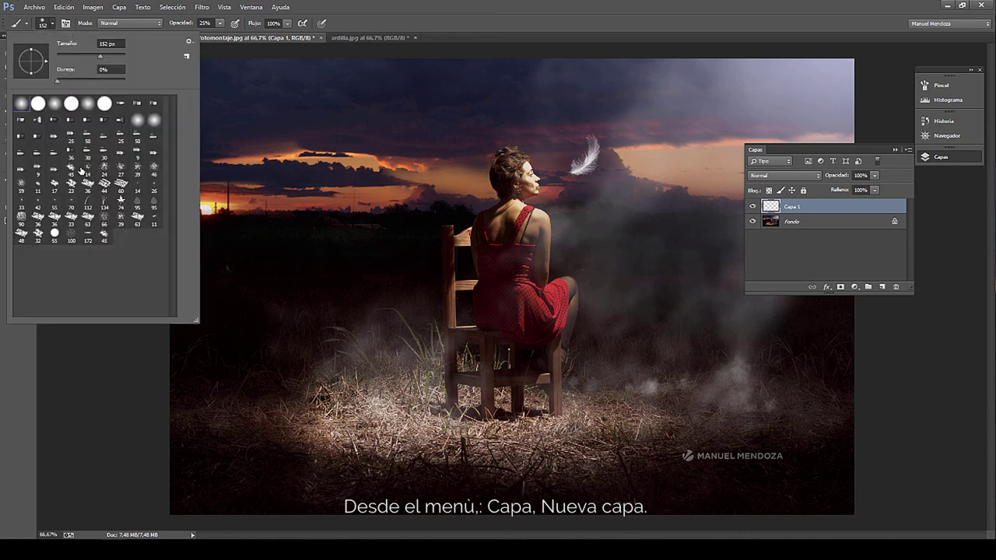
{"action": "left_click", "coordinate": [99, 240]}
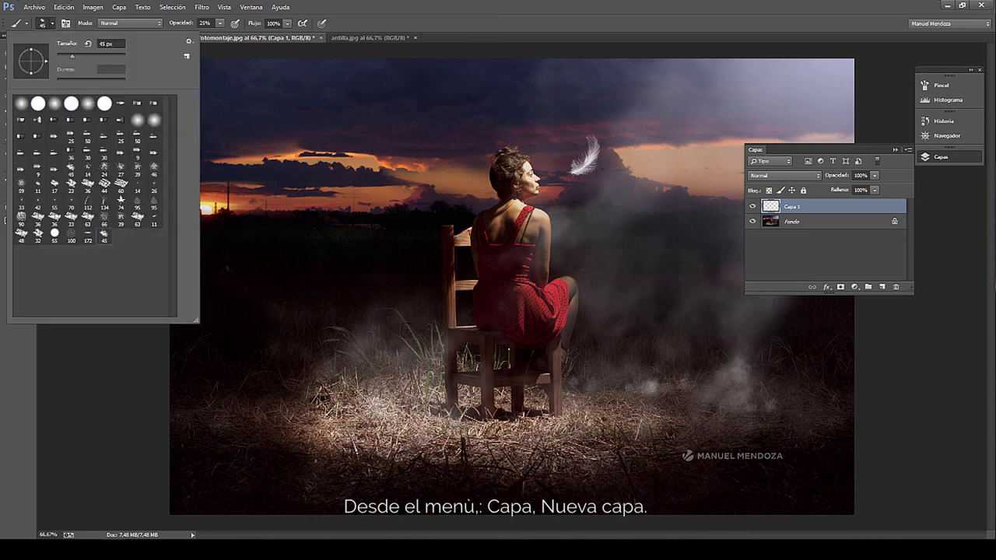
{"action": "key", "text": "Return"}
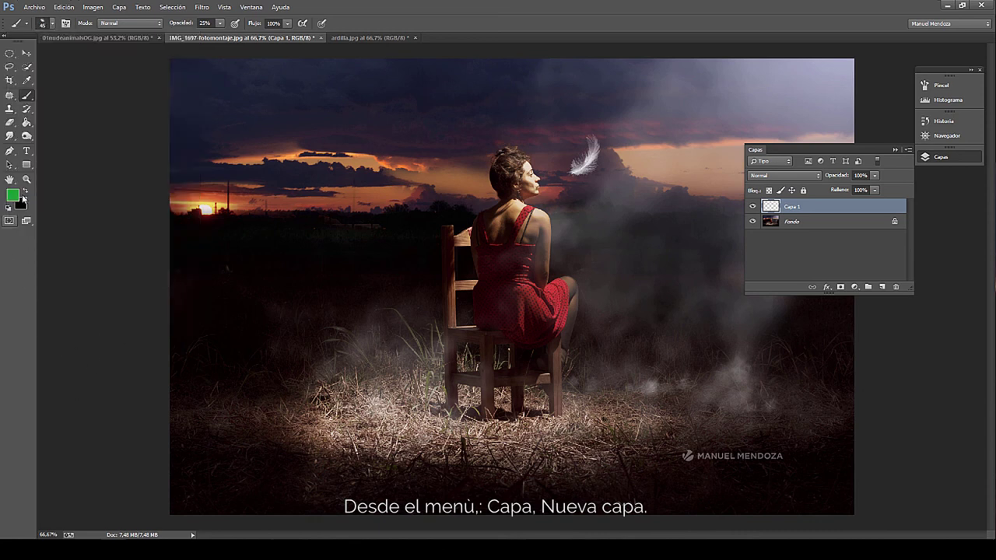
{"action": "left_click", "coordinate": [12, 195]}
{"action": "left_click_drag", "start_coordinate": [467, 156], "coordinate": [384, 95]}
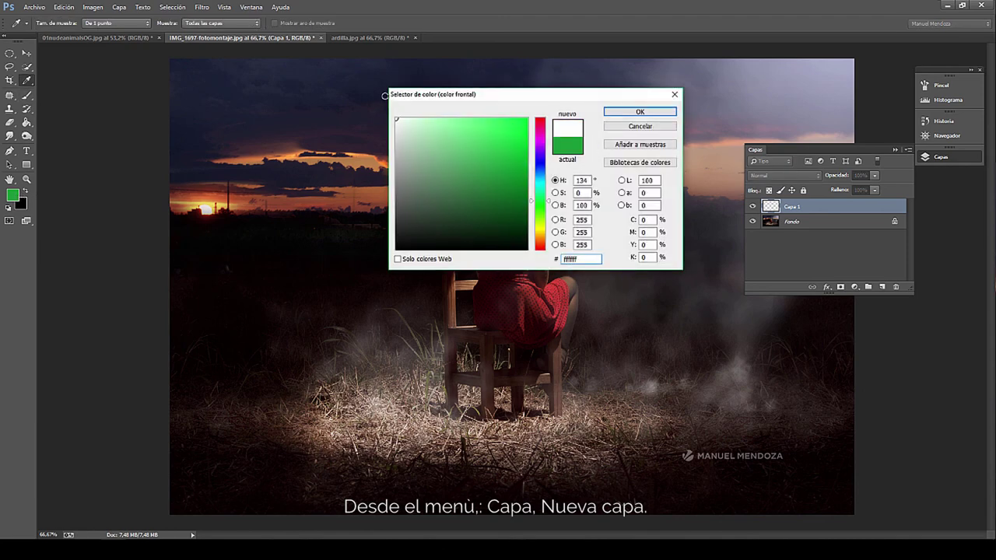
{"action": "key", "text": "Return"}
{"action": "left_click", "coordinate": [303, 272]}
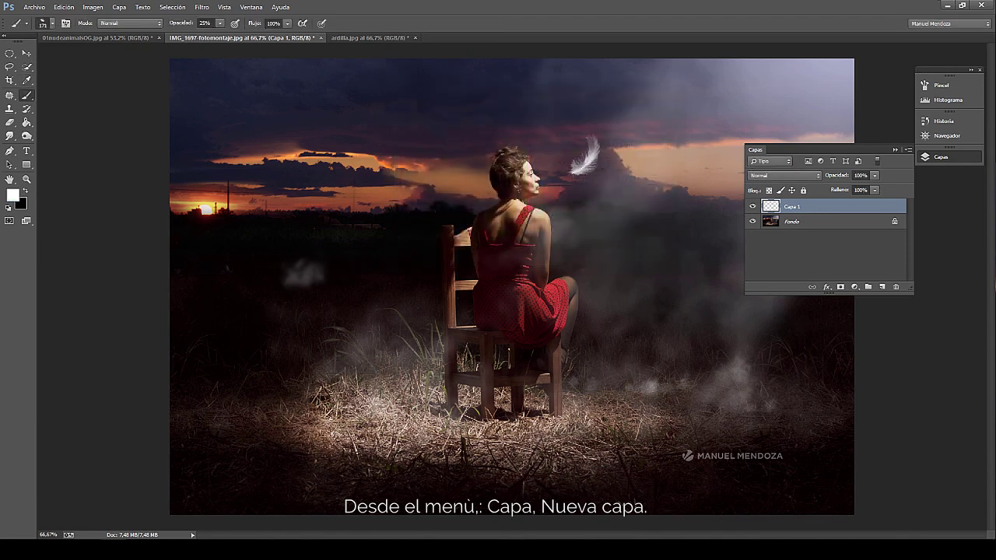
{"action": "key", "text": "ctrl+z"}
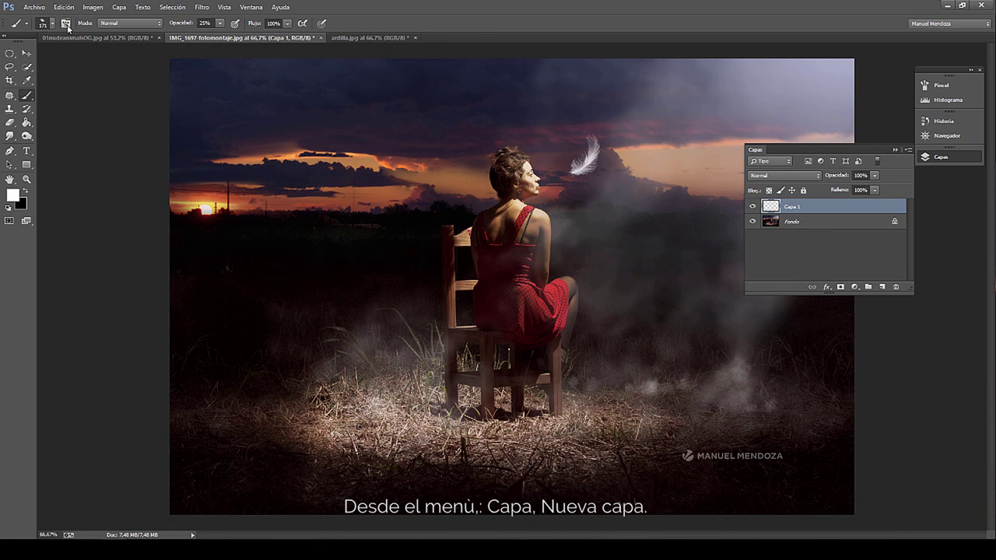
Turn off brush Scattering and paint faint 20% opacity white smoke over the grass.
{"action": "left_click", "coordinate": [68, 23]}
{"action": "left_click", "coordinate": [688, 126]}
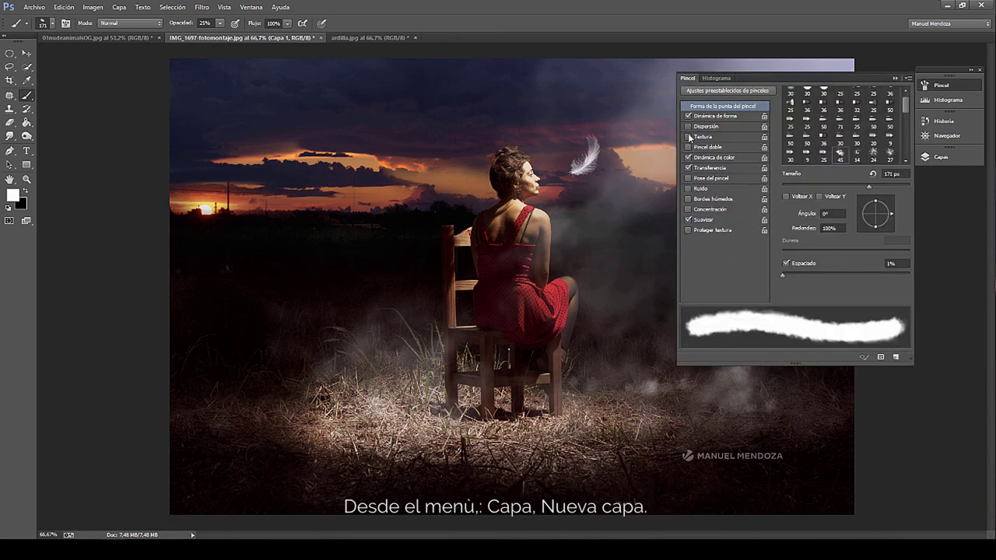
{"action": "left_click", "coordinate": [259, 424]}
{"action": "left_click", "coordinate": [325, 393]}
{"action": "left_click", "coordinate": [308, 374]}
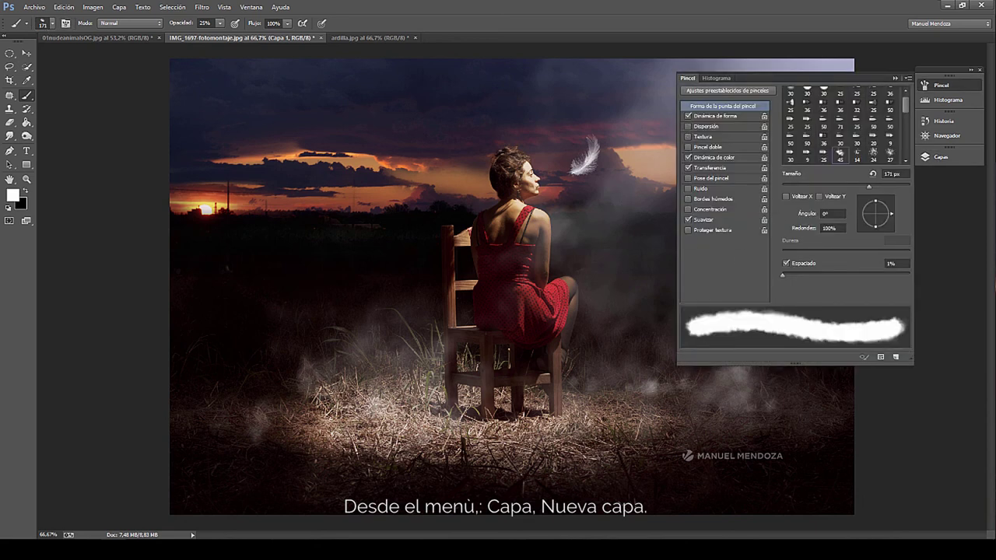
{"action": "key", "text": "2"}
{"action": "left_click", "coordinate": [319, 381]}
{"action": "left_click", "coordinate": [334, 347]}
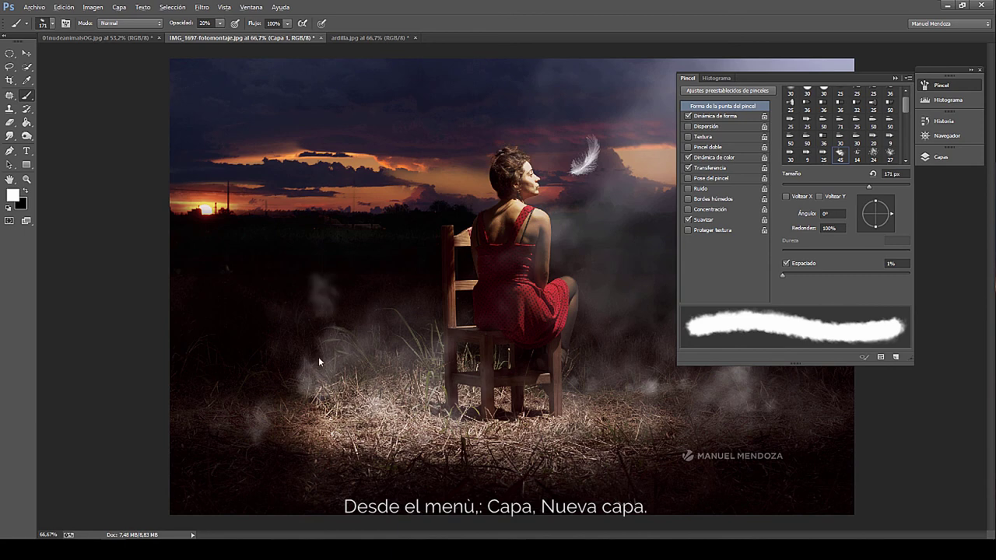
{"action": "left_click", "coordinate": [323, 295]}
{"action": "left_click", "coordinate": [275, 373]}
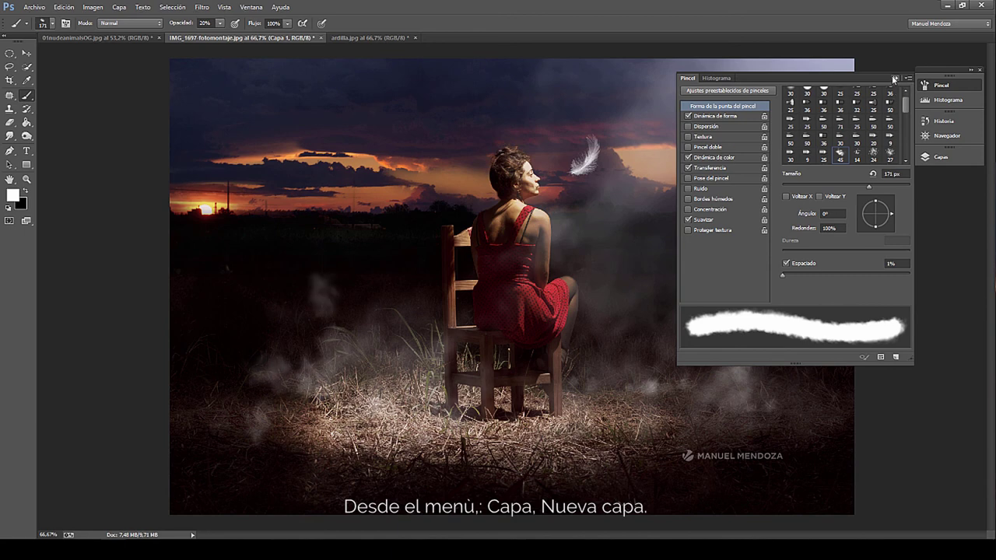
Add more white smoke wisps left of and near the chair.
{"action": "left_click", "coordinate": [895, 78]}
{"action": "left_click", "coordinate": [409, 269]}
{"action": "left_click", "coordinate": [365, 310]}
{"action": "left_click", "coordinate": [367, 288]}
{"action": "left_click", "coordinate": [332, 329]}
{"action": "left_click", "coordinate": [314, 354]}
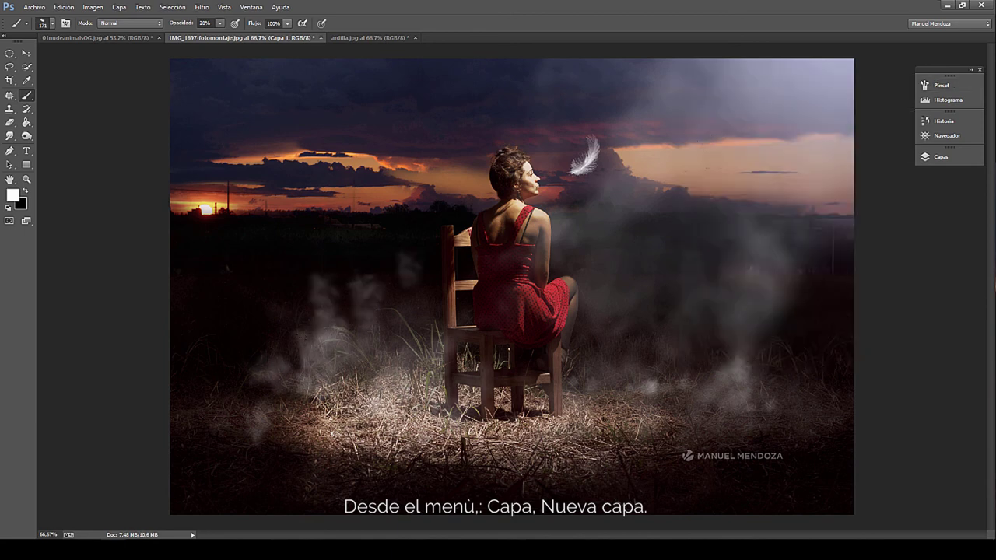
{"action": "left_click", "coordinate": [289, 334]}
{"action": "left_click", "coordinate": [311, 286]}
{"action": "left_click", "coordinate": [338, 282]}
{"action": "left_click", "coordinate": [941, 157]}
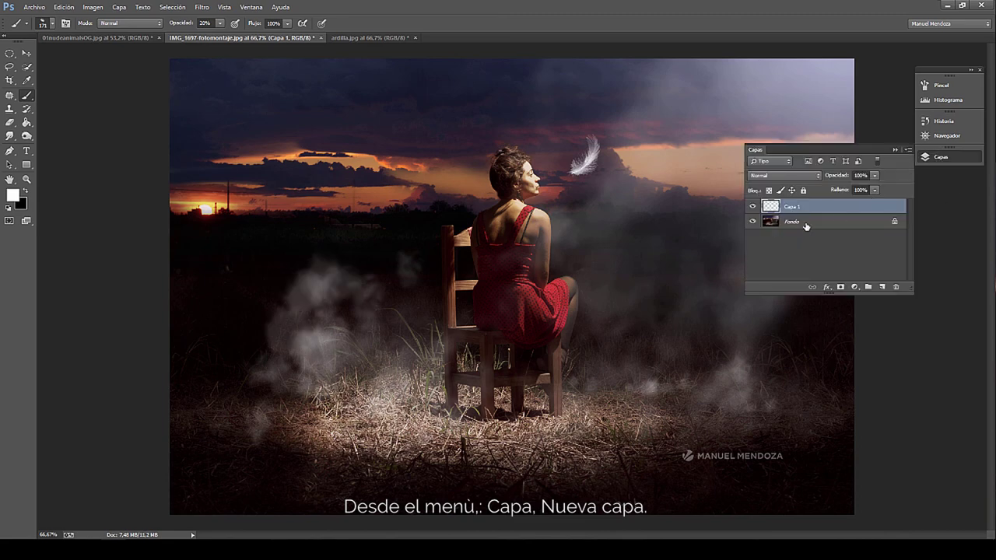
With Fondo hidden, paint bright green strokes on Capa 1.
{"action": "left_click", "coordinate": [753, 221]}
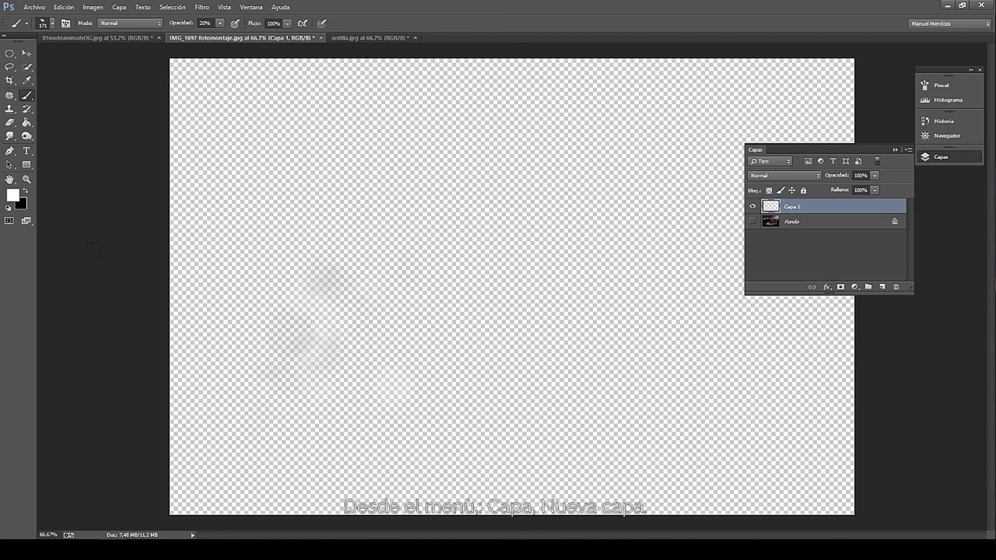
{"action": "left_click", "coordinate": [13, 195]}
{"action": "left_click", "coordinate": [521, 126]}
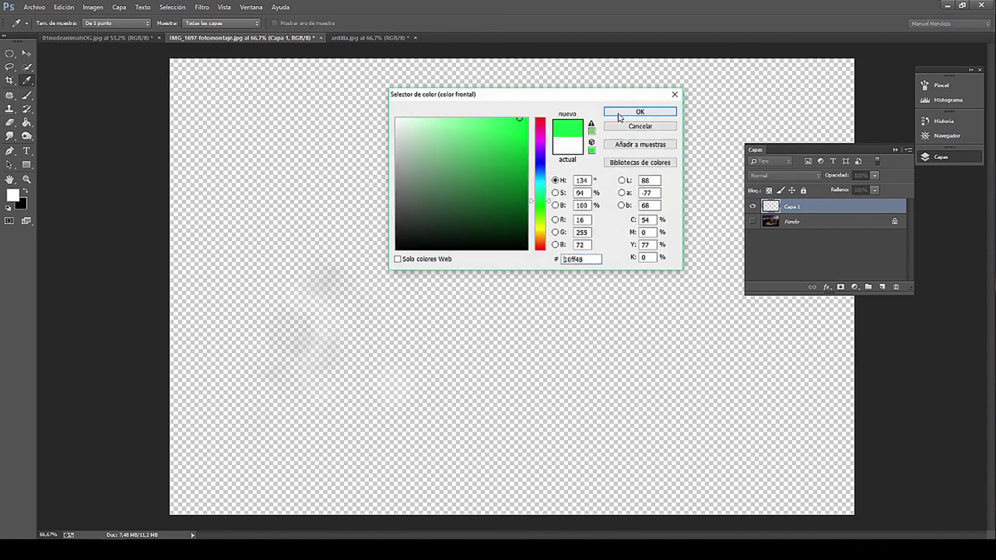
{"action": "left_click", "coordinate": [638, 113]}
{"action": "left_click_drag", "start_coordinate": [282, 359], "coordinate": [320, 348]}
{"action": "left_click_drag", "start_coordinate": [287, 316], "coordinate": [280, 273]}
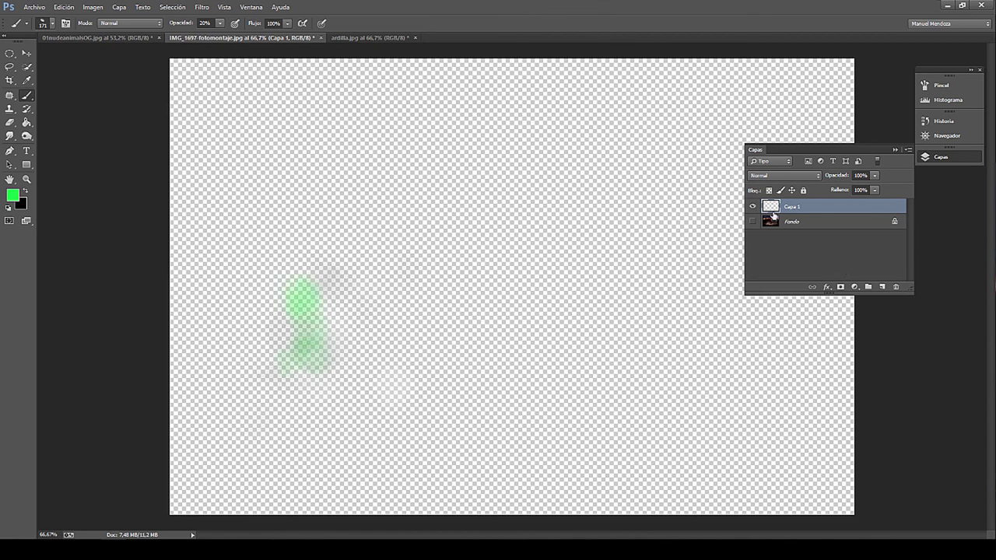
Paint green blobs near the horizon and left of the chair, plus orange-red strokes.
{"action": "left_click", "coordinate": [752, 222]}
{"action": "left_click_drag", "start_coordinate": [346, 346], "coordinate": [321, 206]}
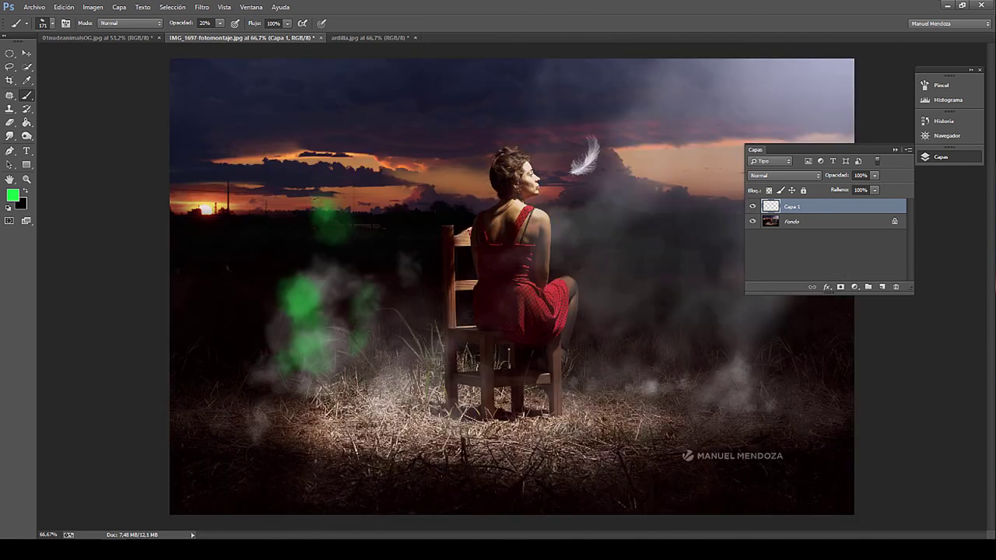
{"action": "mouse_move", "coordinate": [397, 222]}
{"action": "left_mouse_down"}
{"action": "mouse_move", "coordinate": [420, 210]}
{"action": "mouse_move", "coordinate": [389, 256]}
{"action": "left_mouse_up"}
{"action": "left_click_drag", "start_coordinate": [346, 230], "coordinate": [292, 260]}
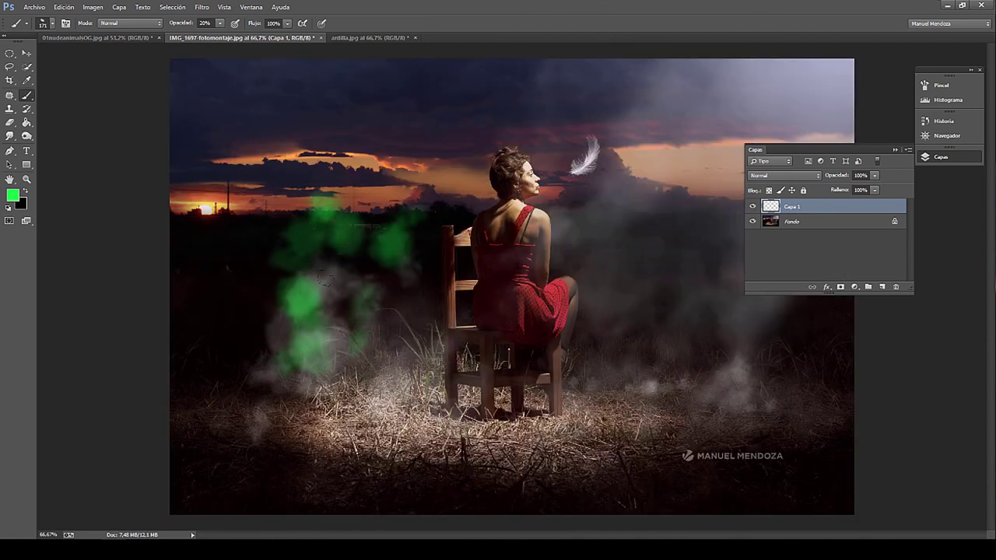
{"action": "left_click_drag", "start_coordinate": [346, 276], "coordinate": [349, 311]}
{"action": "left_click", "coordinate": [224, 193], "text": "alt"}
{"action": "left_click_drag", "start_coordinate": [272, 222], "coordinate": [251, 323]}
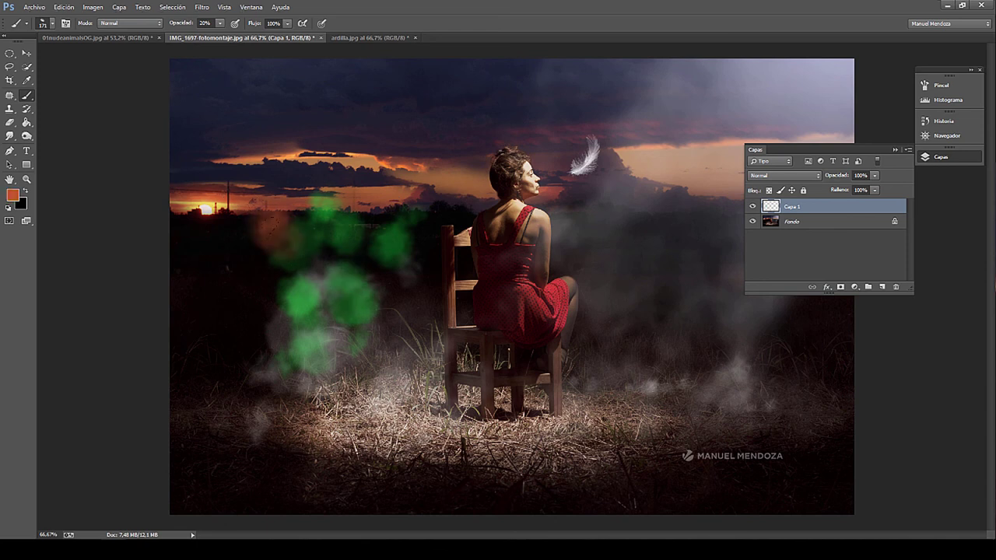
{"action": "left_click_drag", "start_coordinate": [263, 245], "coordinate": [278, 342]}
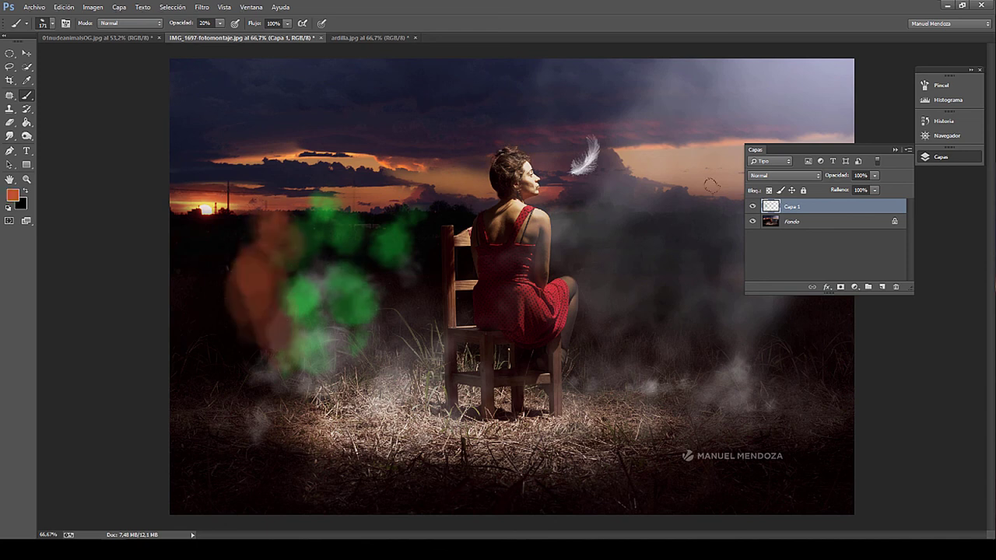
Move the green and orange glow right over the woman and resize it with Free Transform.
{"action": "left_click", "coordinate": [27, 53]}
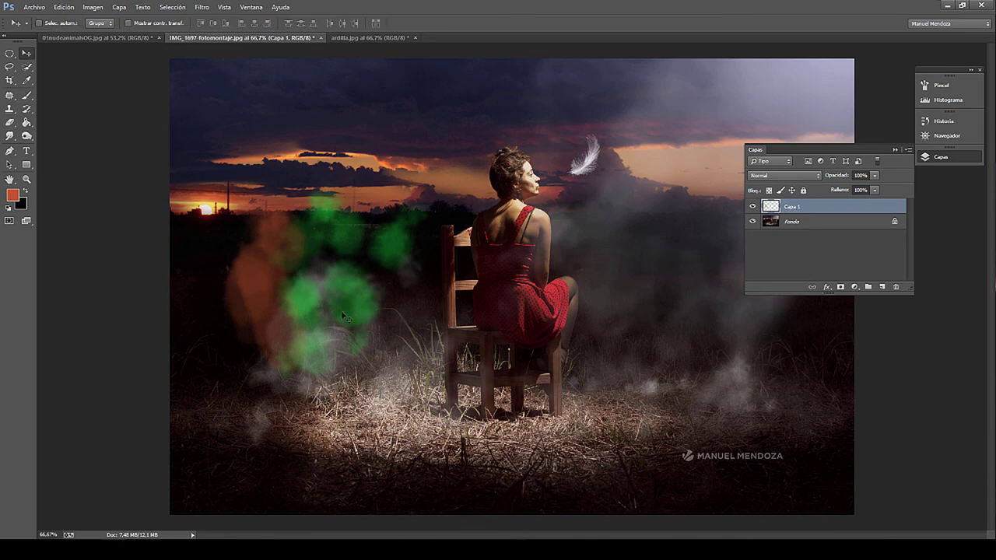
{"action": "left_click_drag", "start_coordinate": [337, 314], "coordinate": [426, 305]}
{"action": "key", "text": "ctrl+t"}
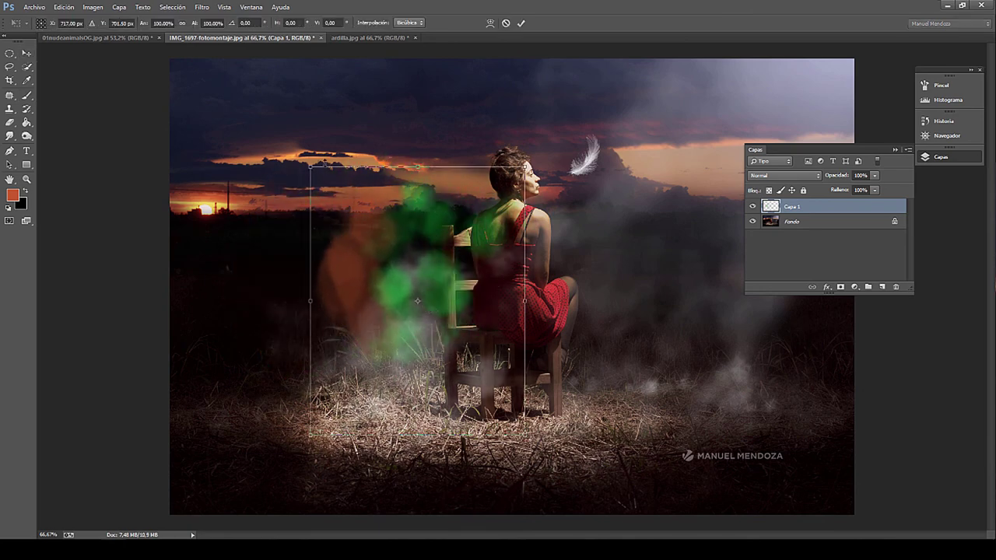
{"action": "left_click_drag", "start_coordinate": [322, 184], "coordinate": [366, 238]}
{"action": "left_click_drag", "start_coordinate": [424, 261], "coordinate": [229, 81]}
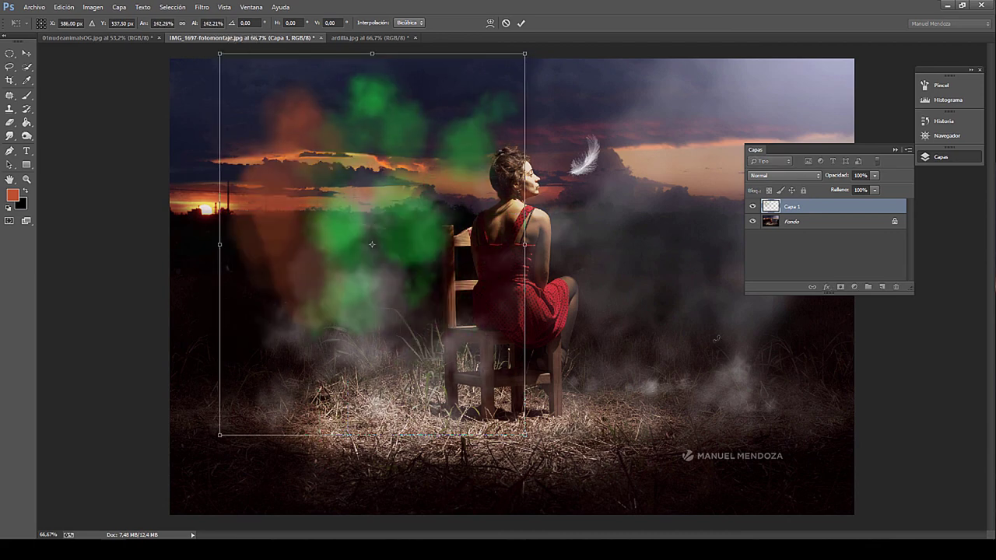
{"action": "left_click_drag", "start_coordinate": [228, 81], "coordinate": [311, 177]}
{"action": "key", "text": "Return"}
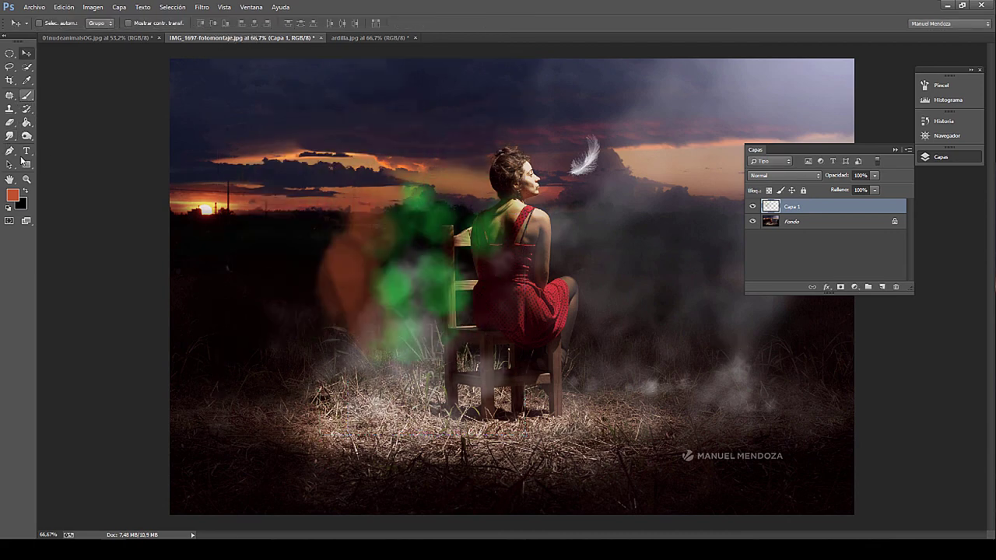
{"action": "left_click", "coordinate": [25, 150]}
Type 'texto' on a new text layer and move it into the sky left of the woman.
{"action": "left_click", "coordinate": [404, 283]}
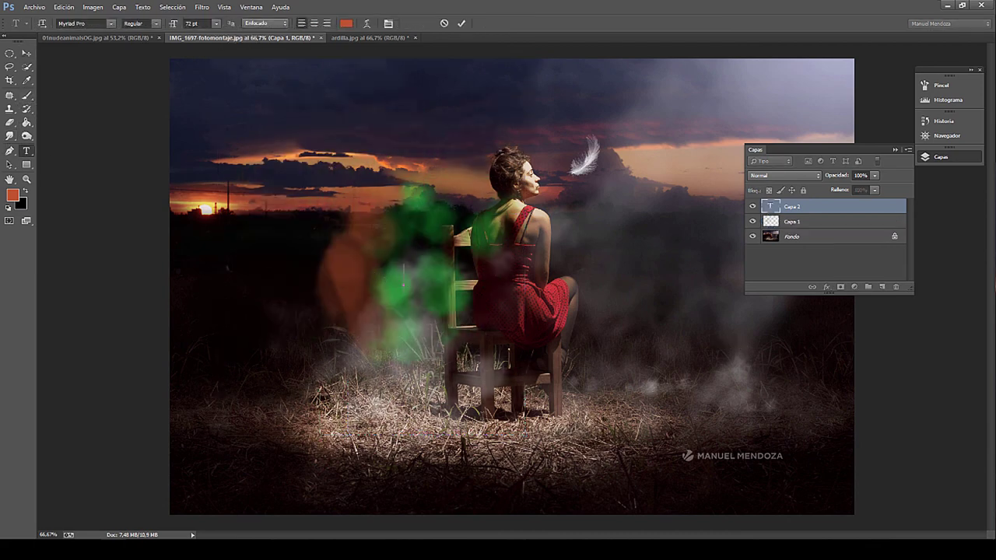
{"action": "type", "text": "texto"}
{"action": "left_click", "coordinate": [26, 53]}
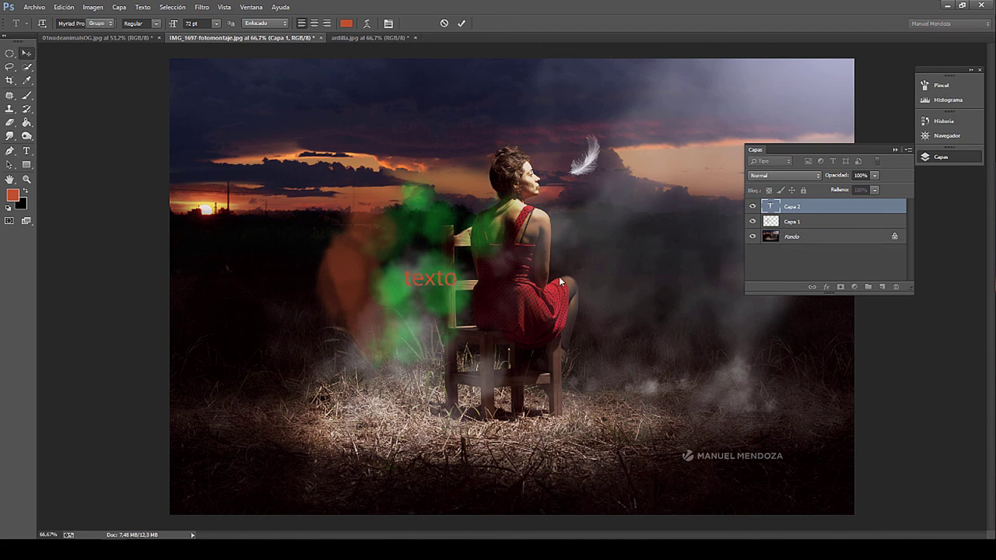
{"action": "left_click_drag", "start_coordinate": [440, 285], "coordinate": [557, 204]}
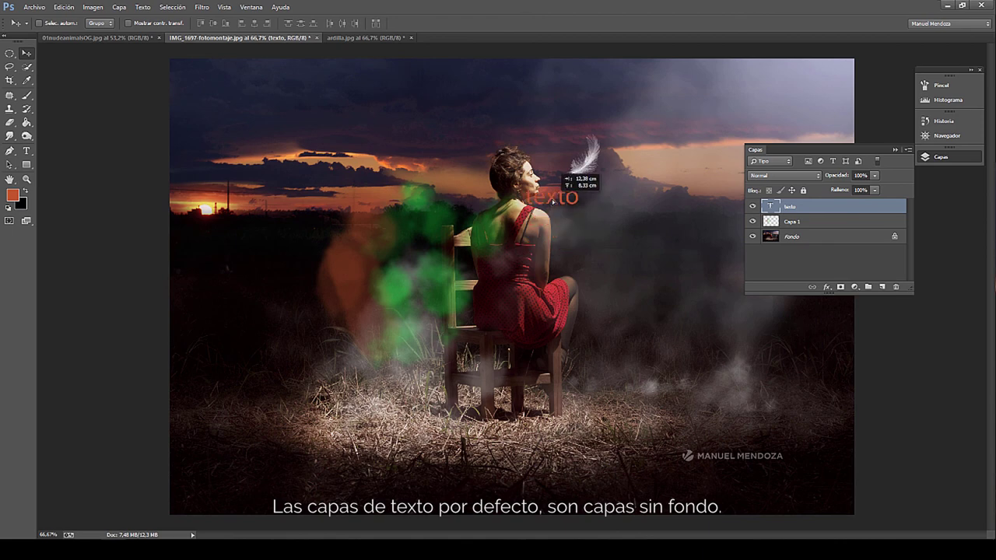
{"action": "left_click_drag", "start_coordinate": [554, 175], "coordinate": [382, 158]}
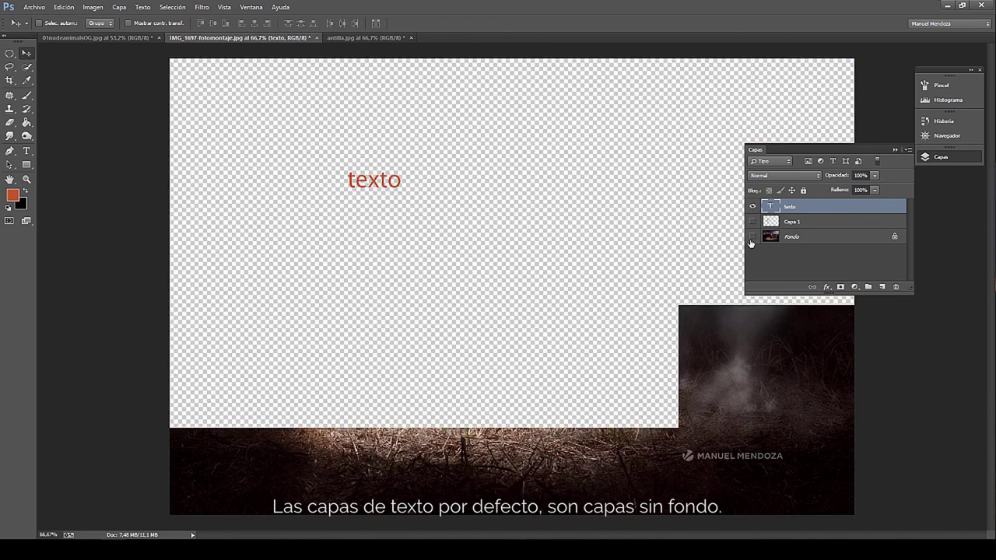
{"action": "left_click_drag", "start_coordinate": [752, 222], "coordinate": [752, 237]}
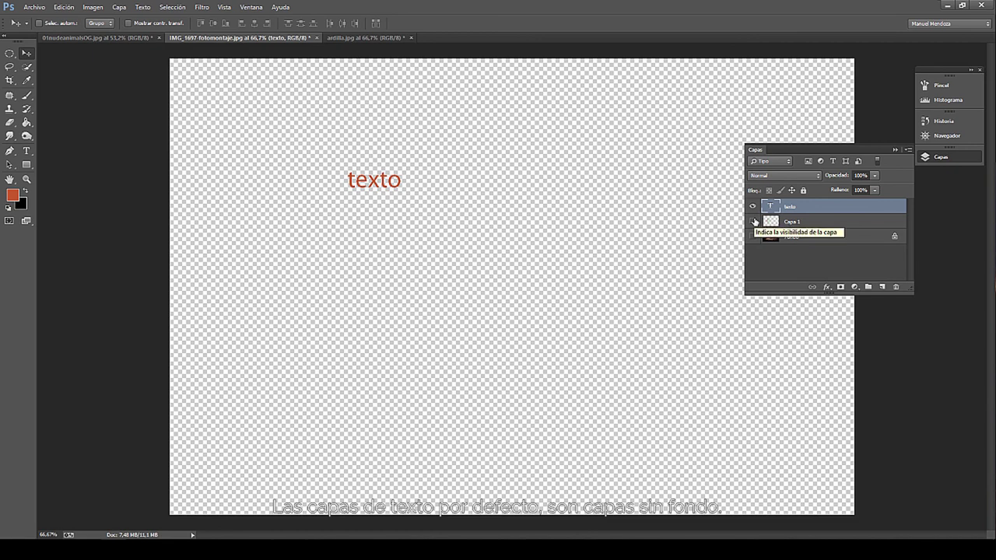
{"action": "left_click", "coordinate": [752, 222]}
{"action": "left_click", "coordinate": [752, 237]}
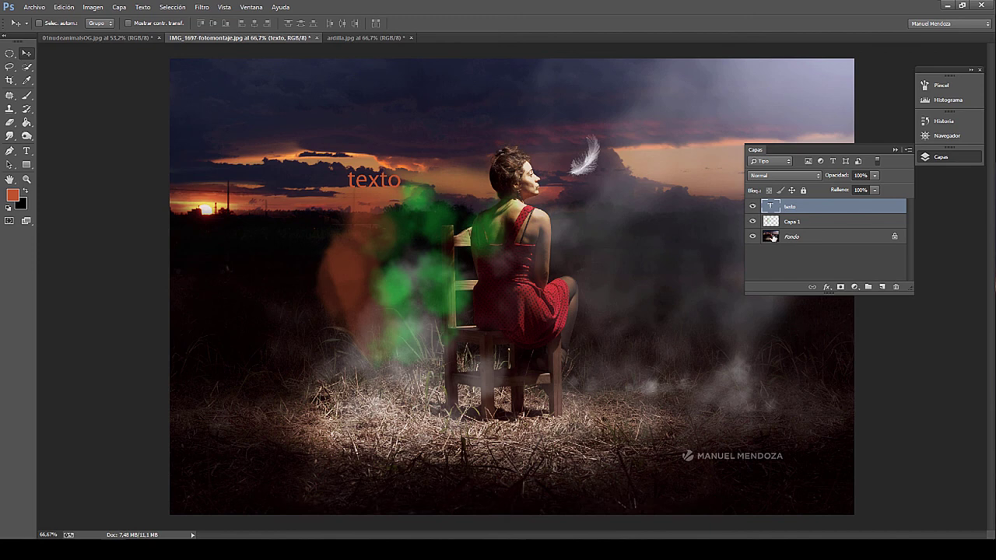
Convert the locked Fondo background into the normal layer Capa 0.
{"action": "left_click", "coordinate": [770, 237]}
{"action": "left_click", "coordinate": [777, 210]}
{"action": "left_click", "coordinate": [774, 240]}
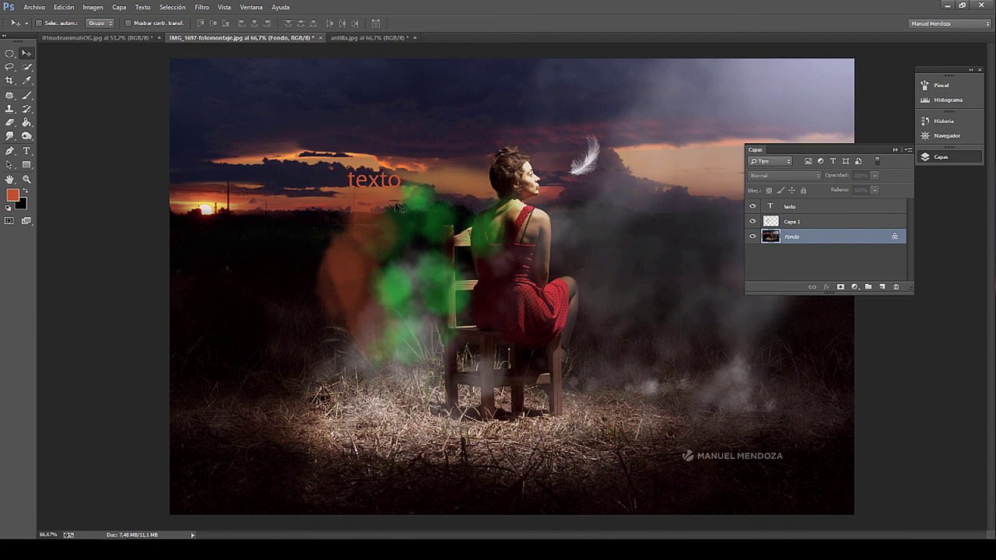
{"action": "left_click", "coordinate": [570, 277]}
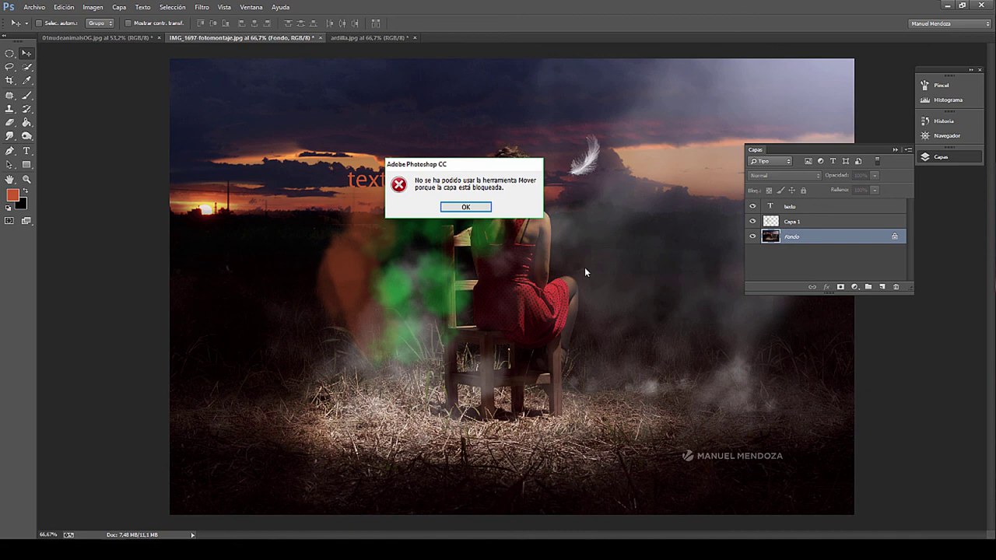
{"action": "key", "text": "Return"}
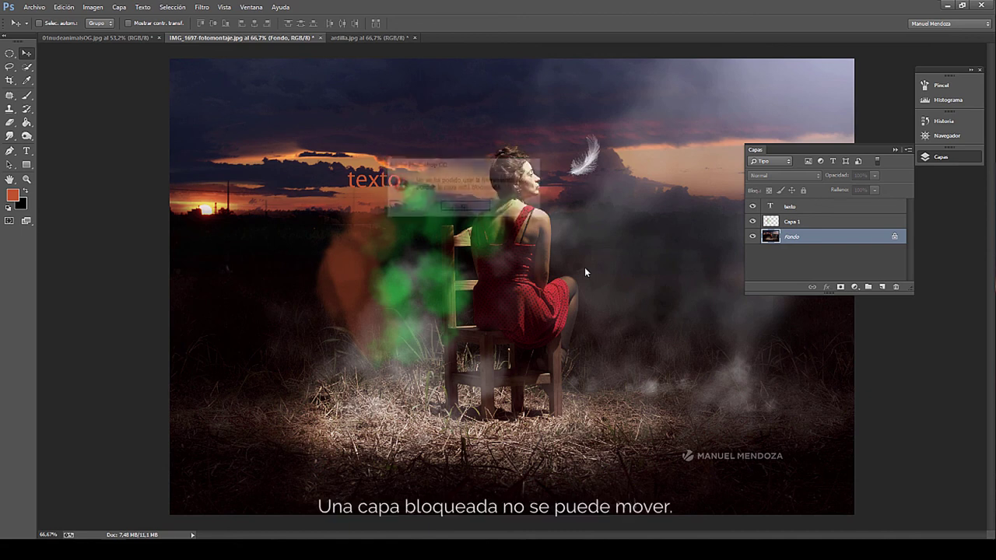
{"action": "double_click", "coordinate": [816, 242]}
{"action": "key", "text": "Return"}
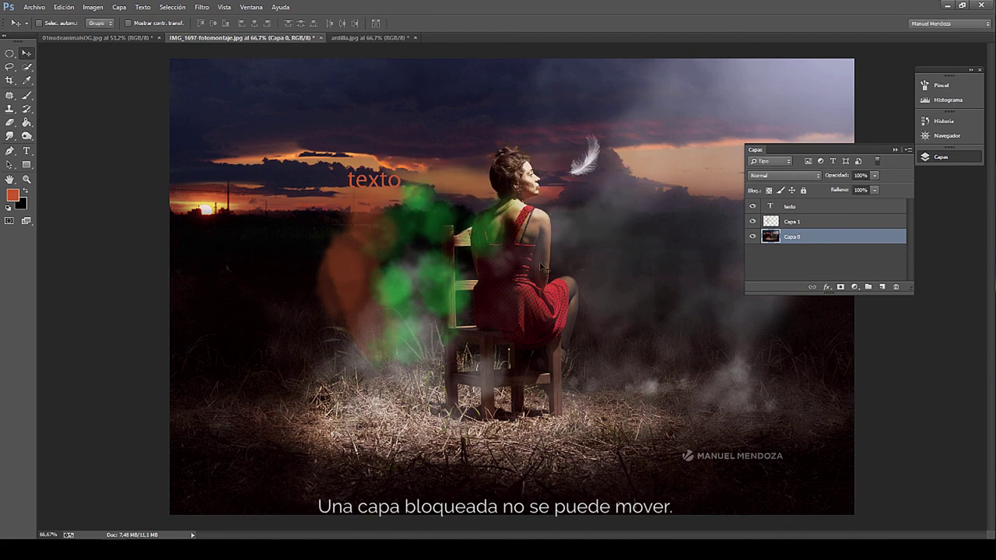
Shift the photo right and down, the glow up-right, and texto lower in the sky.
{"action": "mouse_move", "coordinate": [498, 265]}
{"action": "left_mouse_down"}
{"action": "mouse_move", "coordinate": [592, 363]}
{"action": "mouse_move", "coordinate": [434, 357]}
{"action": "left_mouse_up"}
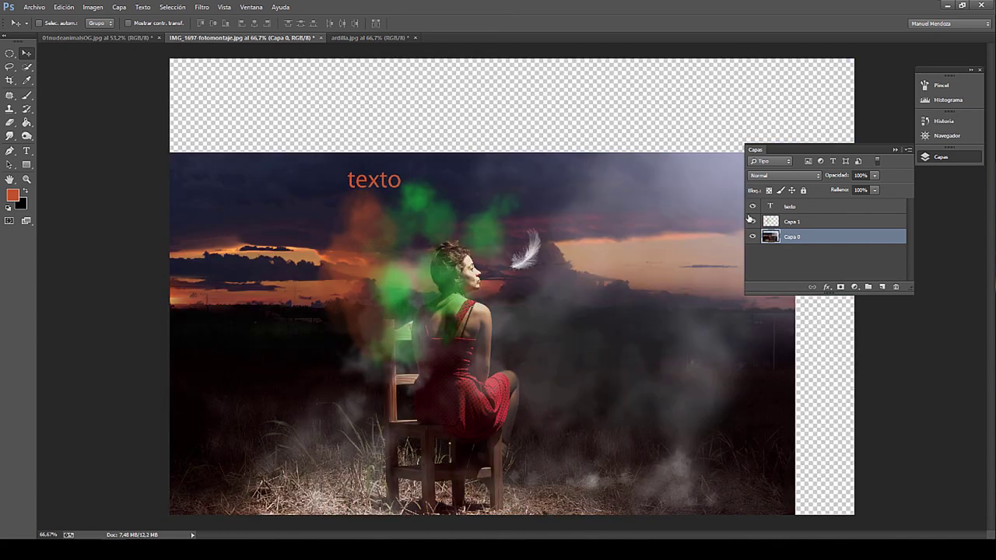
{"action": "left_click", "coordinate": [782, 222]}
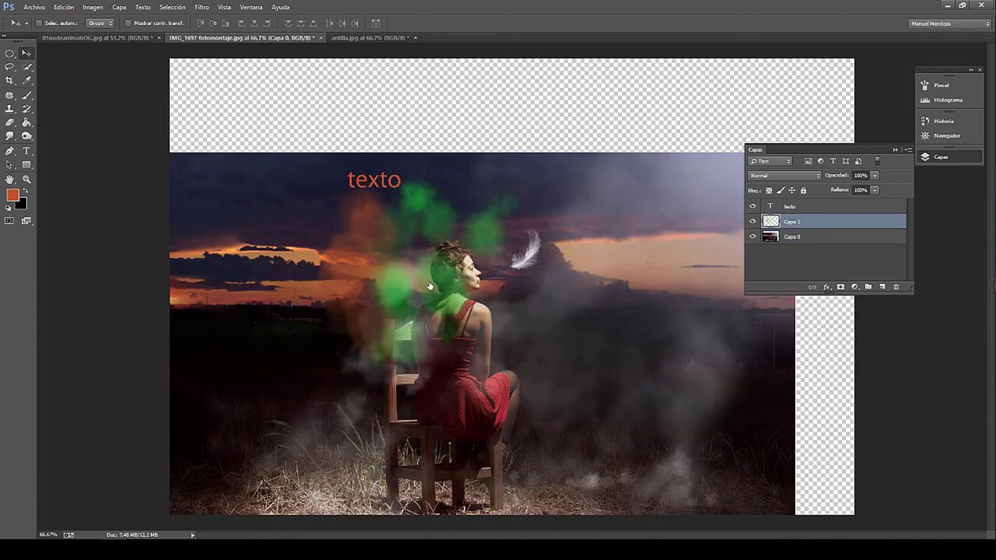
{"action": "double_click", "coordinate": [809, 222]}
{"action": "key", "text": "Return"}
{"action": "mouse_move", "coordinate": [417, 249]}
{"action": "left_mouse_down"}
{"action": "mouse_move", "coordinate": [447, 212]}
{"action": "mouse_move", "coordinate": [516, 259]}
{"action": "left_mouse_up"}
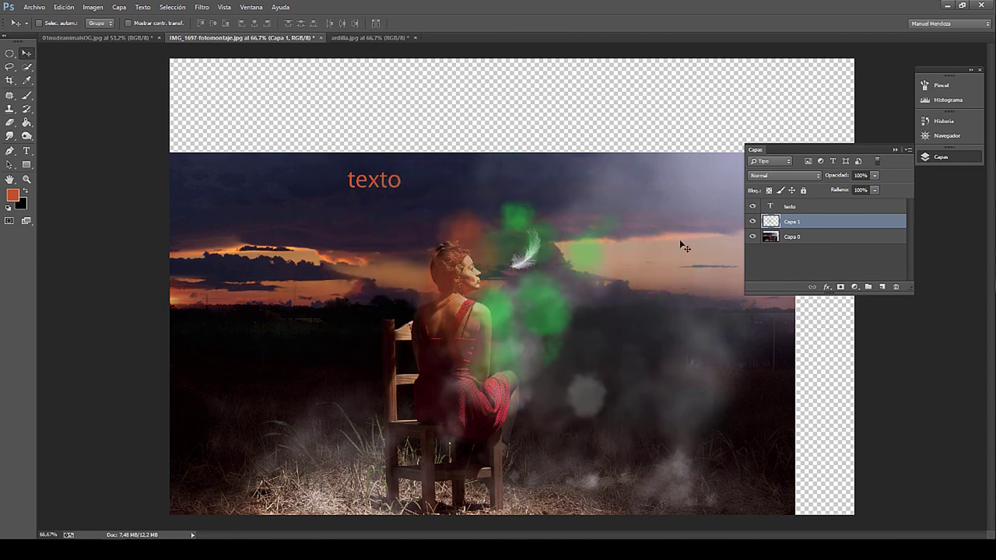
{"action": "left_click", "coordinate": [792, 207]}
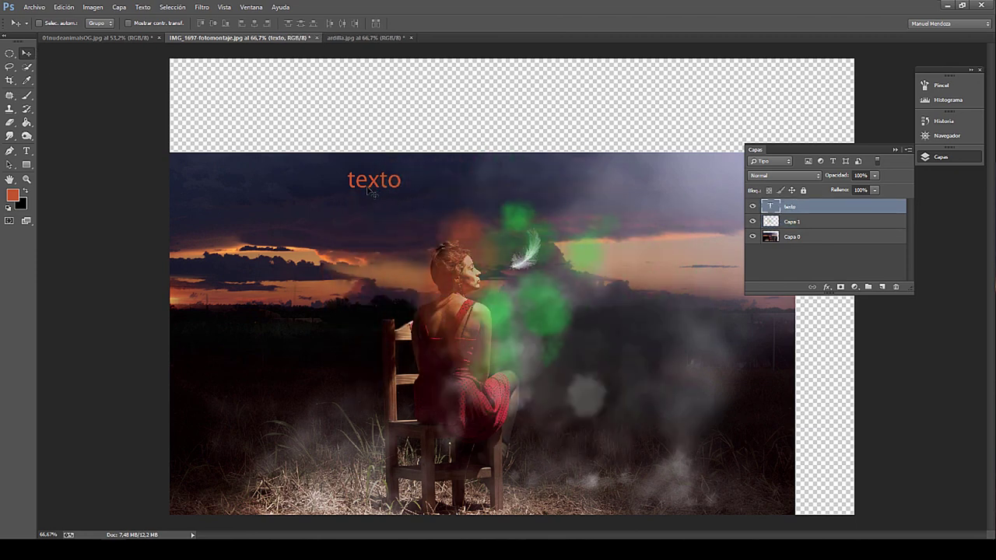
{"action": "left_click_drag", "start_coordinate": [371, 191], "coordinate": [458, 167]}
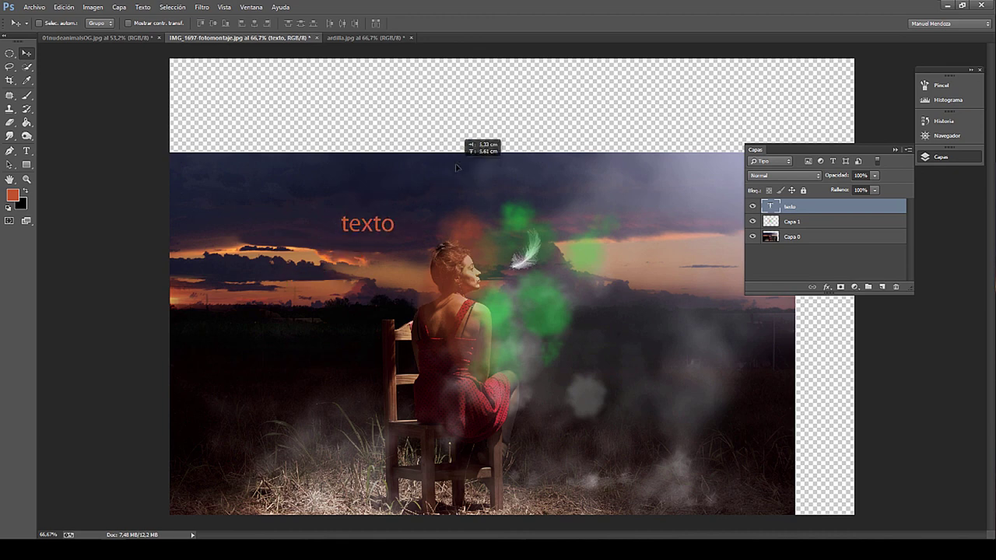
Reposition the Capa 0 photo further, undoing its last move.
{"action": "left_click", "coordinate": [792, 237]}
{"action": "left_click_drag", "start_coordinate": [636, 331], "coordinate": [692, 265]}
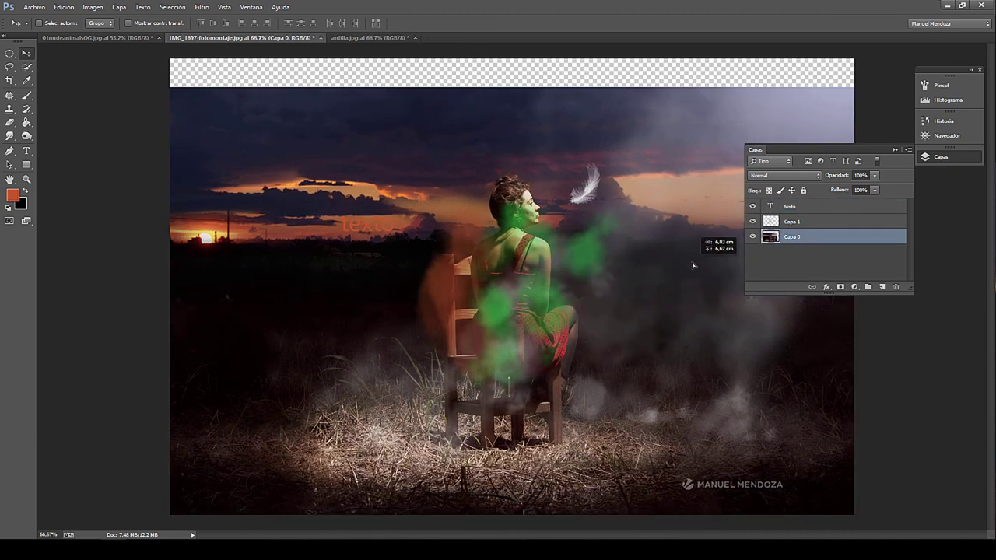
{"action": "key", "text": "shift+Up"}
{"action": "key", "text": "shift+Up"}
{"action": "key", "text": "shift+Up"}
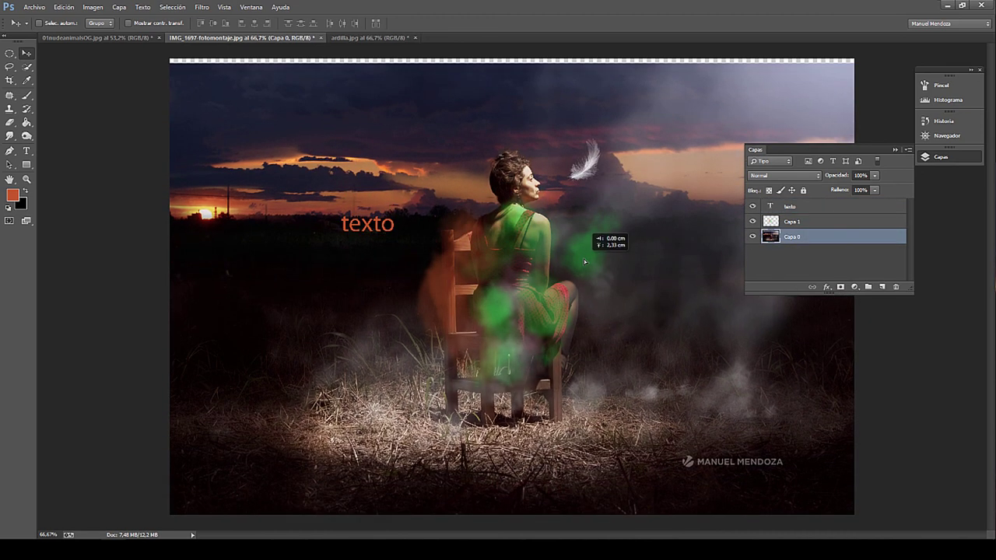
{"action": "mouse_move", "coordinate": [397, 280]}
{"action": "left_mouse_down"}
{"action": "mouse_move", "coordinate": [552, 339]}
{"action": "mouse_move", "coordinate": [550, 280]}
{"action": "left_mouse_up"}
{"action": "left_click_drag", "start_coordinate": [378, 298], "coordinate": [283, 365]}
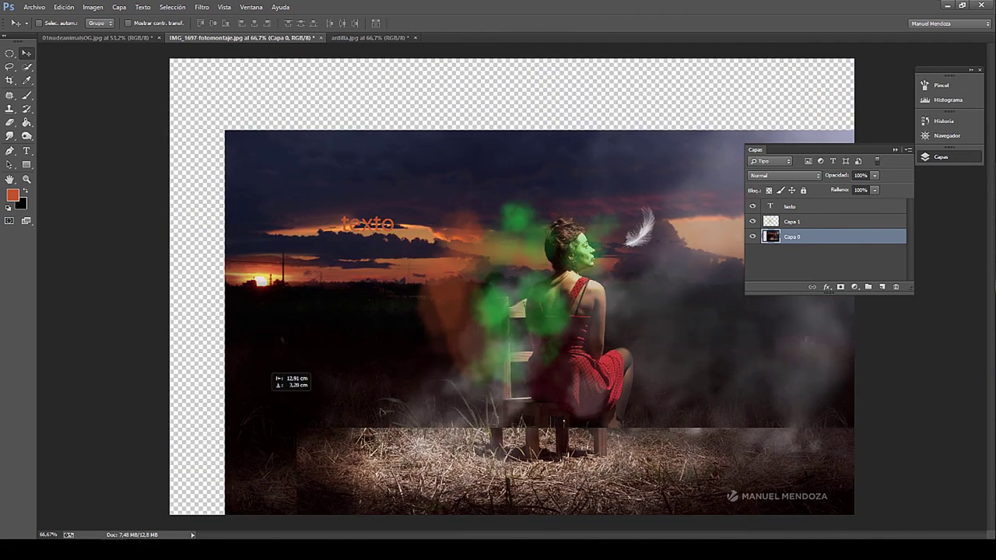
{"action": "mouse_move", "coordinate": [380, 411]}
{"action": "left_mouse_down"}
{"action": "mouse_move", "coordinate": [316, 462]}
{"action": "mouse_move", "coordinate": [434, 305]}
{"action": "mouse_move", "coordinate": [467, 365]}
{"action": "left_mouse_up"}
{"action": "left_click", "coordinate": [790, 207]}
{"action": "key", "text": "ctrl+z"}
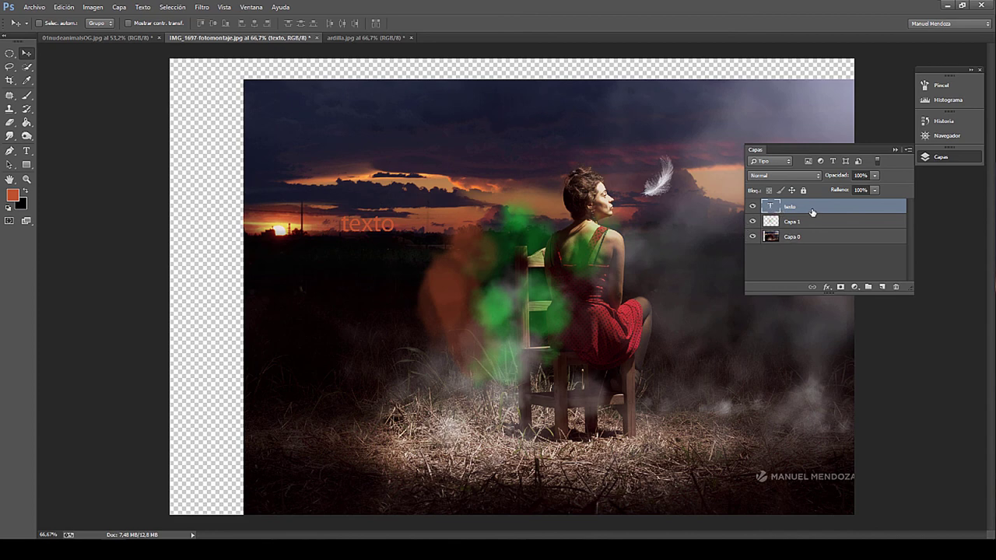
Move texto below Capa 0, shift the photo, and toggle layer visibility to compare.
{"action": "left_click_drag", "start_coordinate": [798, 207], "coordinate": [813, 245]}
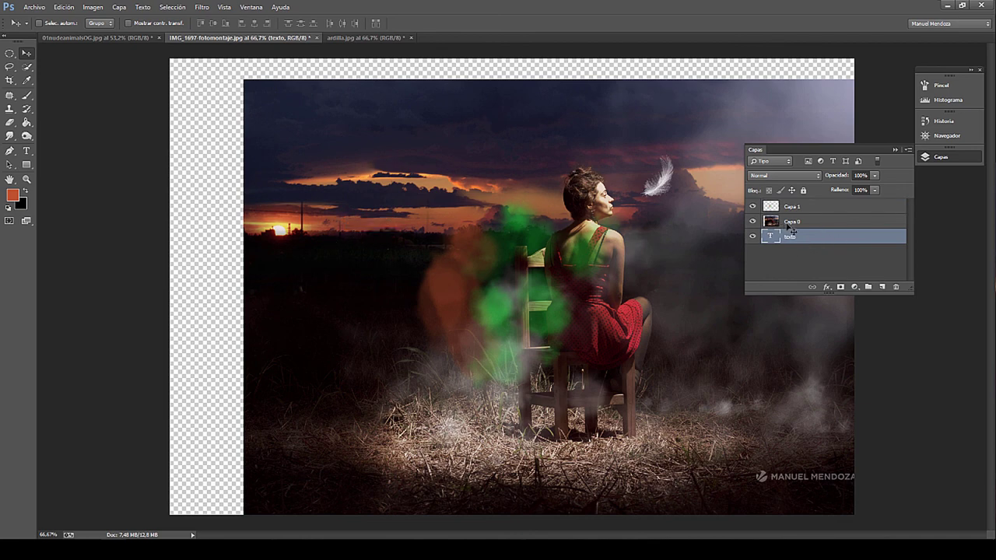
{"action": "key", "text": "alt+bracketright"}
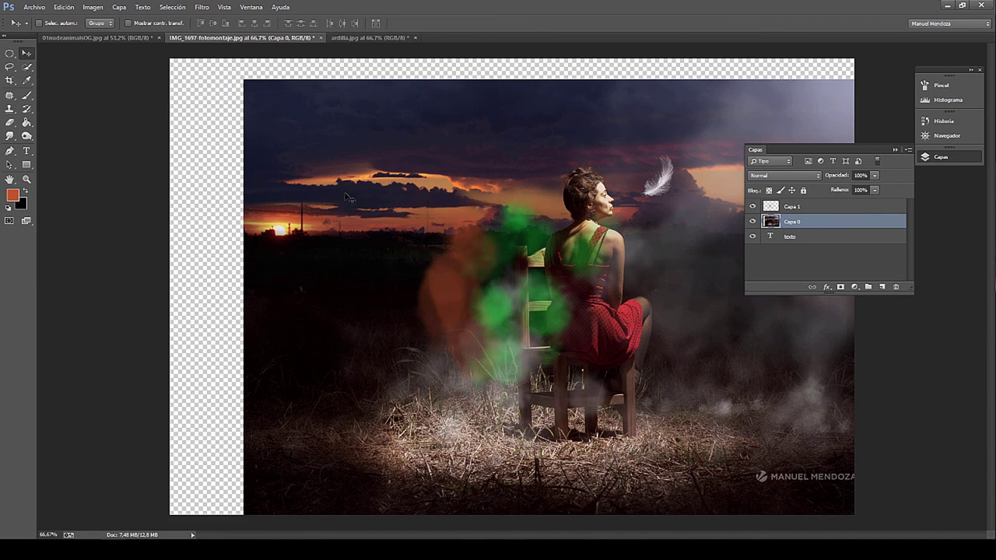
{"action": "mouse_move", "coordinate": [316, 186]}
{"action": "left_mouse_down"}
{"action": "mouse_move", "coordinate": [507, 200]}
{"action": "mouse_move", "coordinate": [272, 176]}
{"action": "left_mouse_up"}
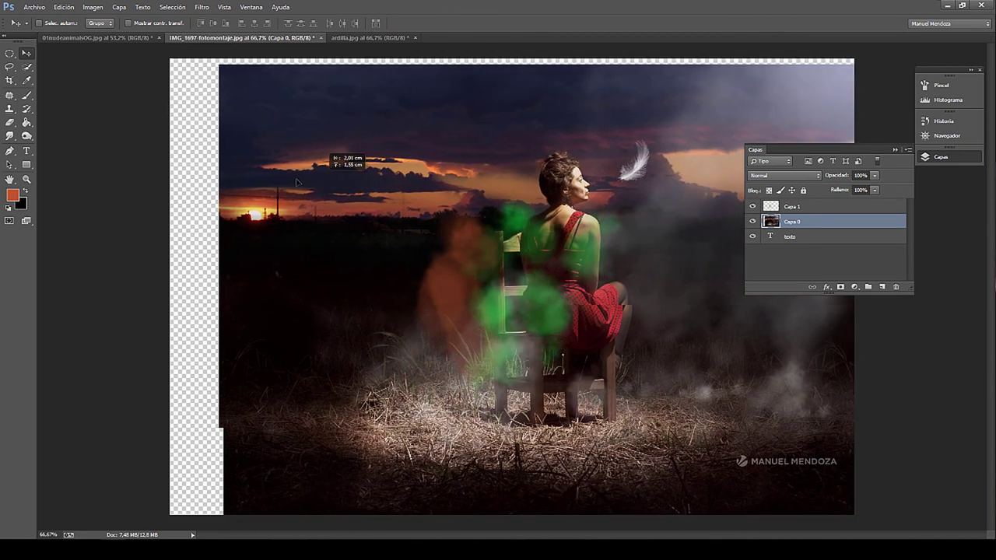
{"action": "left_click", "coordinate": [753, 222]}
{"action": "left_click", "coordinate": [752, 206]}
{"action": "left_click", "coordinate": [752, 222]}
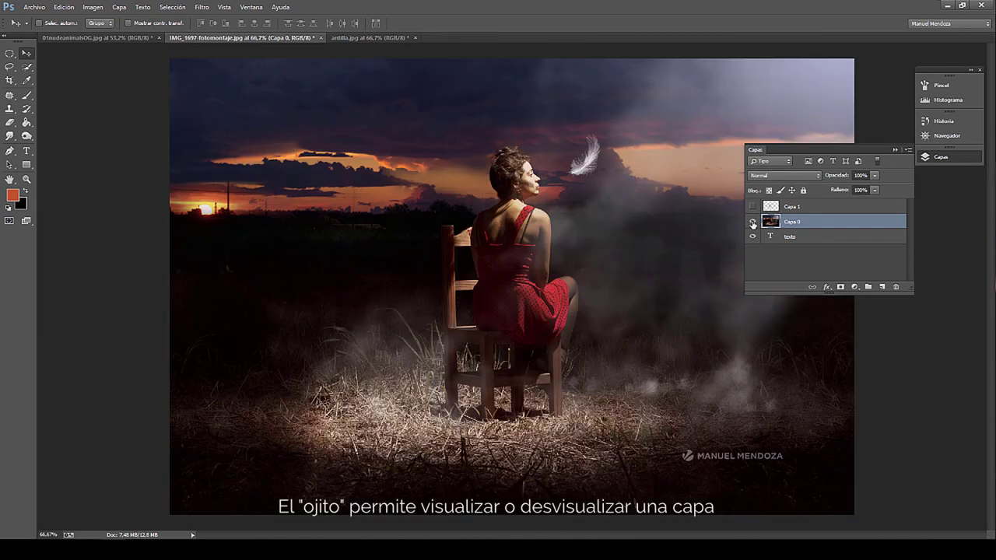
{"action": "left_click", "coordinate": [752, 222]}
{"action": "left_click", "coordinate": [753, 223]}
{"action": "left_click", "coordinate": [753, 206]}
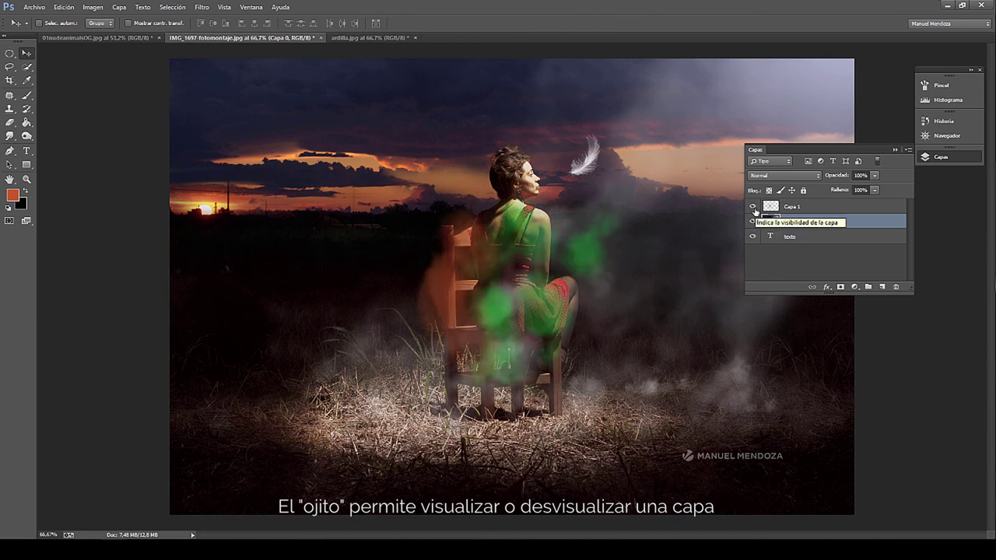
Delete the texto layer.
{"action": "left_click", "coordinate": [802, 237]}
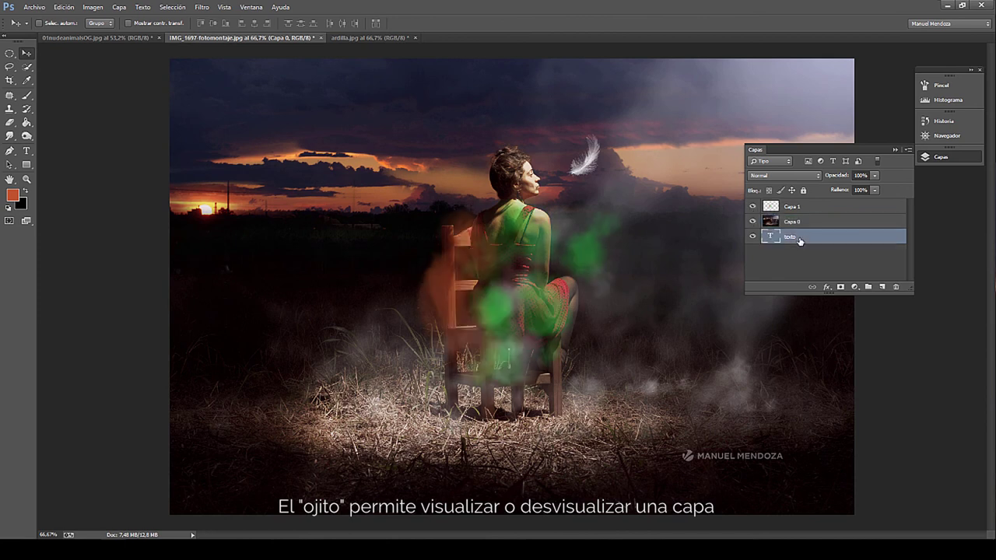
{"action": "key", "text": "Delete"}
{"action": "left_click", "coordinate": [792, 209]}
Delete Capa 1, duplicate Capa 0, and name the copy 2 and the original 1.
{"action": "key", "text": "Delete"}
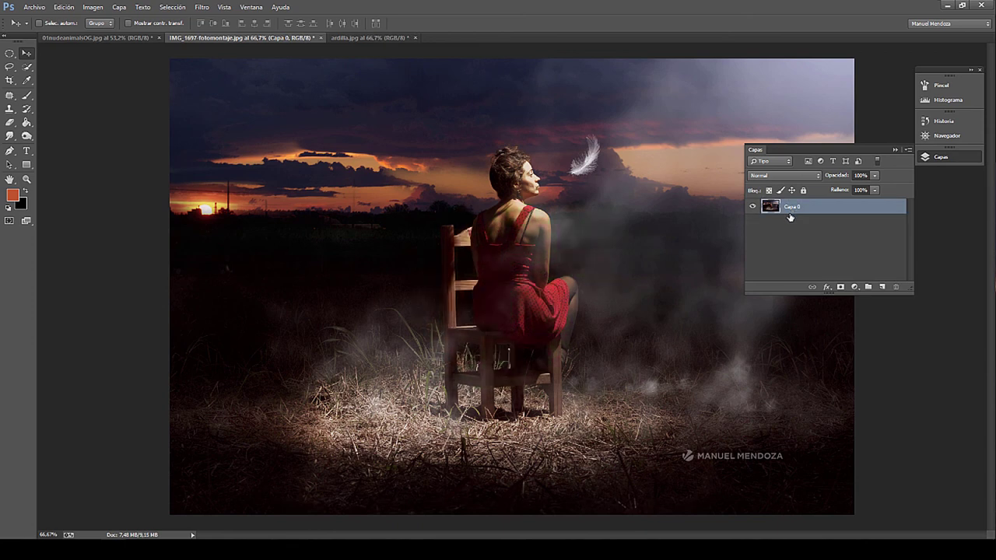
{"action": "key", "text": "ctrl+j"}
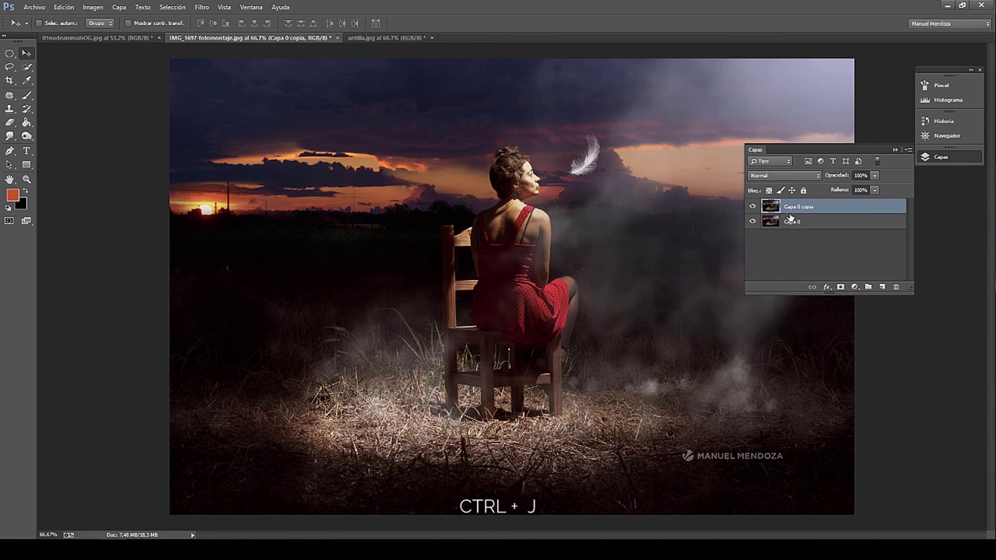
{"action": "double_click", "coordinate": [797, 207]}
{"action": "type", "text": "2"}
{"action": "key", "text": "Return"}
{"action": "double_click", "coordinate": [792, 222]}
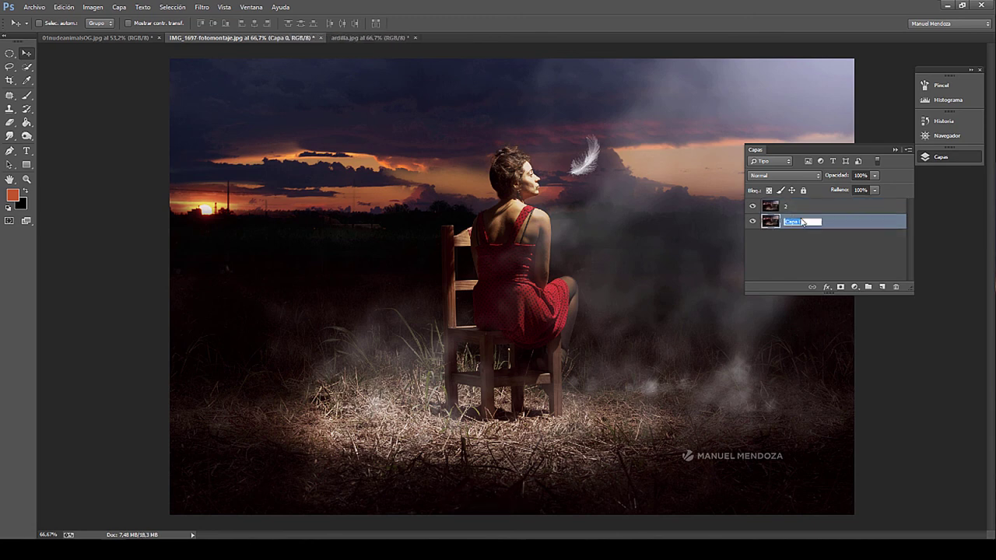
{"action": "type", "text": "1"}
{"action": "key", "text": "Return"}
Duplicate layer 2 and name the new copy 3.
{"action": "left_click", "coordinate": [803, 210]}
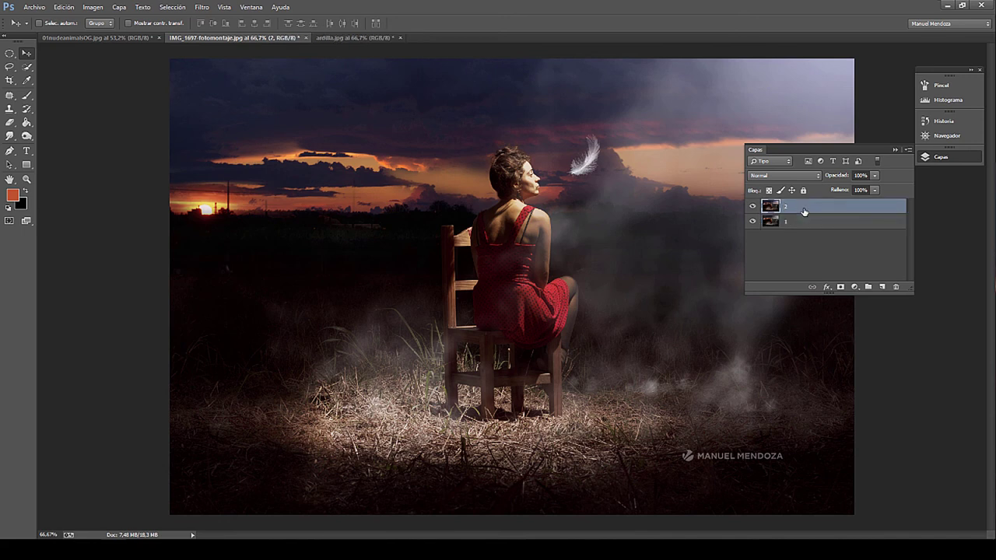
{"action": "key", "text": "ctrl+j"}
{"action": "double_click", "coordinate": [794, 207]}
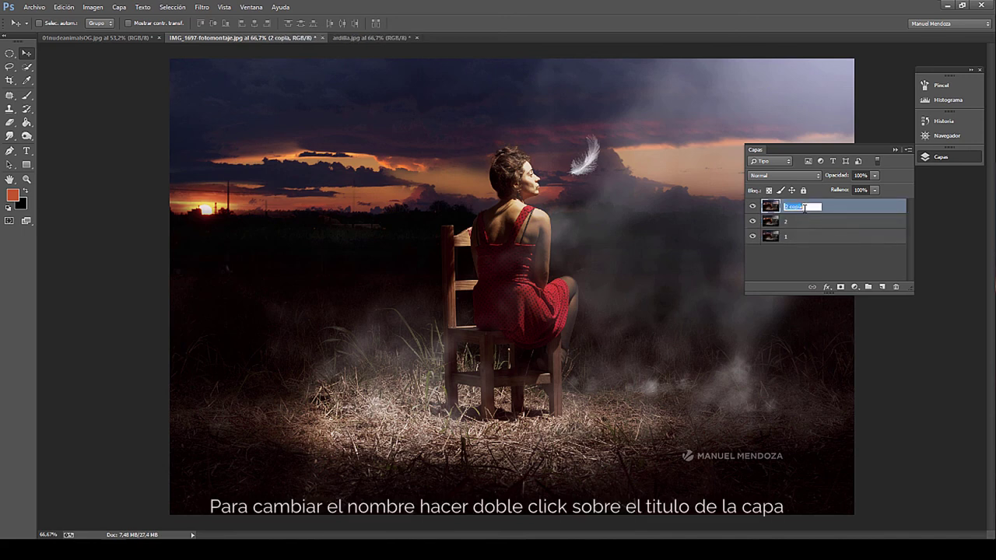
{"action": "type", "text": "3"}
{"action": "key", "text": "Return"}
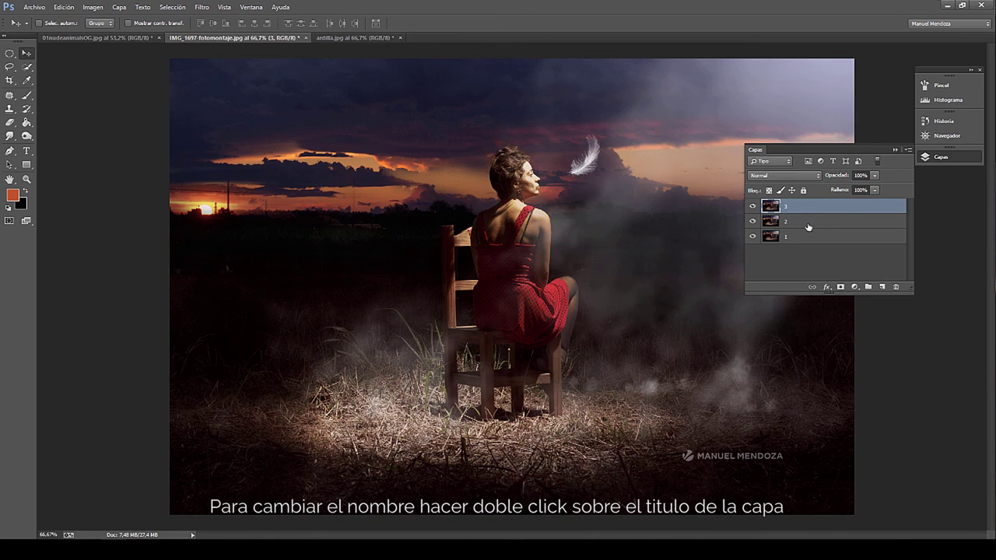
{"action": "double_click", "coordinate": [789, 208]}
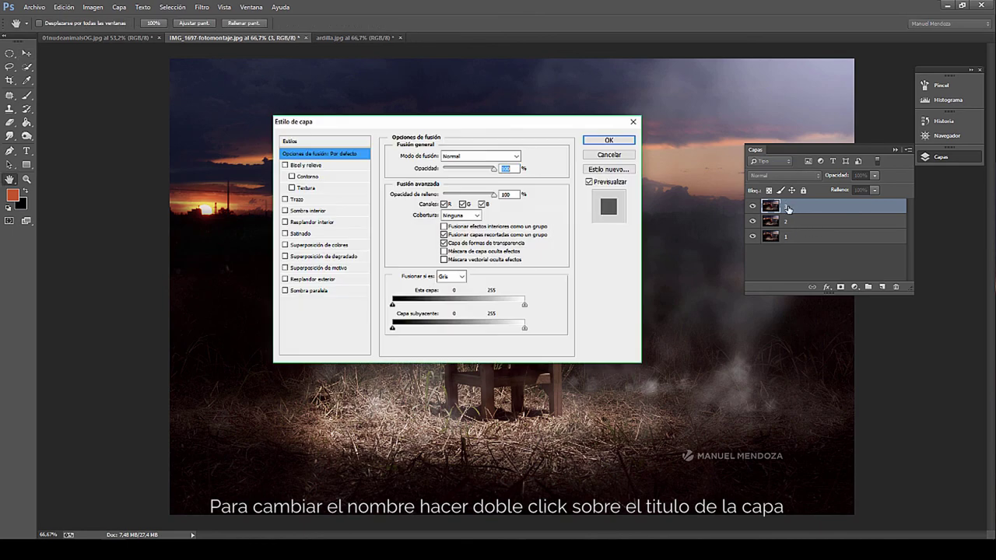
{"action": "key", "text": "Escape"}
{"action": "double_click", "coordinate": [786, 207]}
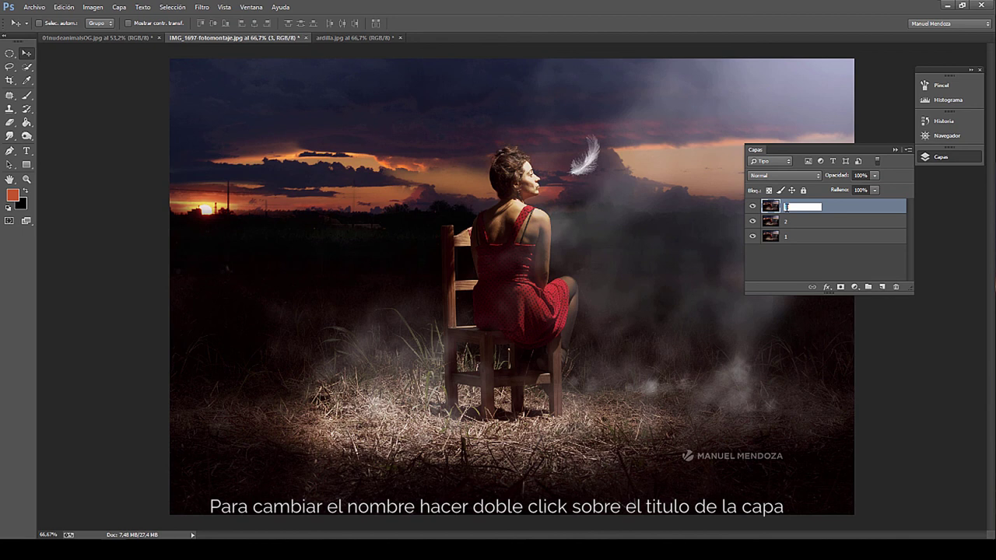
{"action": "key", "text": "Return"}
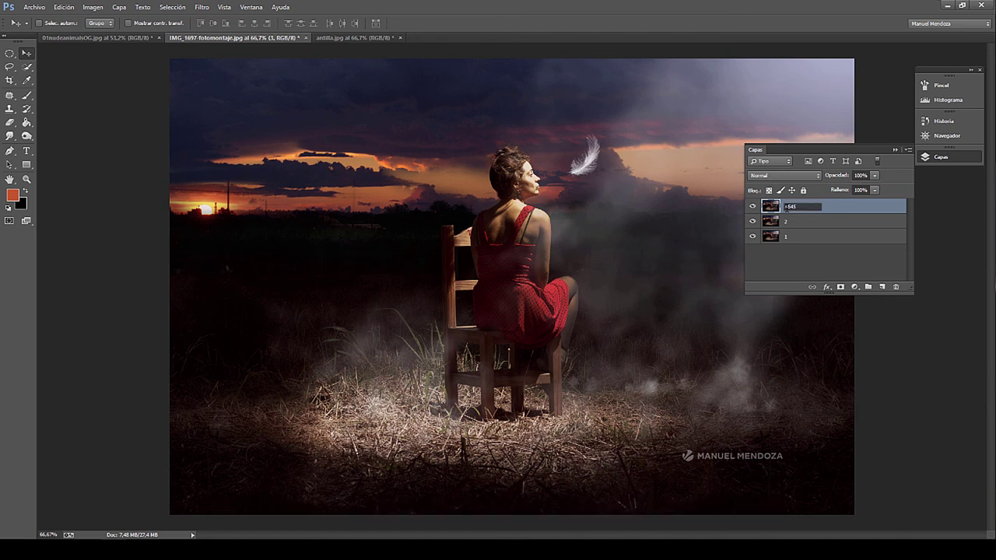
{"action": "double_click", "coordinate": [788, 206]}
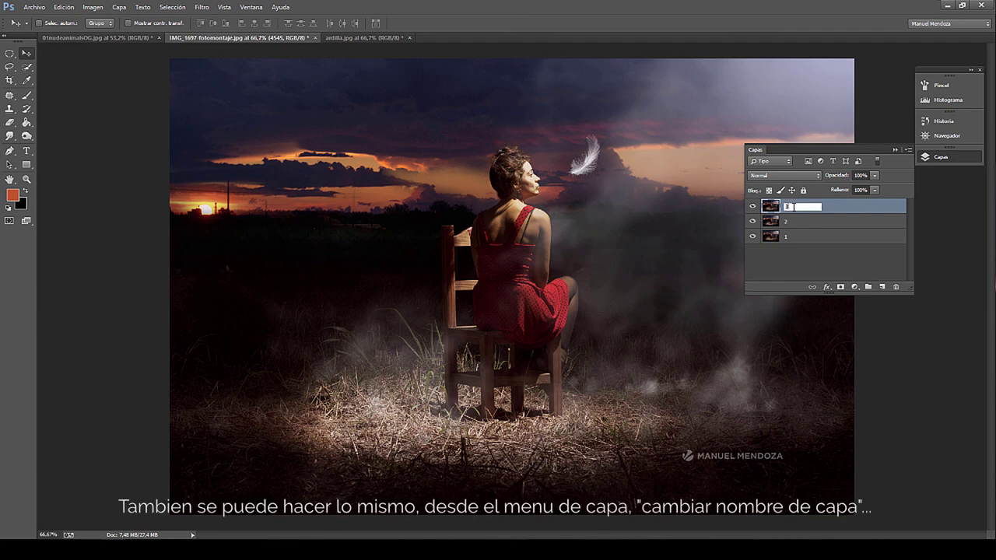
{"action": "key", "text": "Return"}
{"action": "left_click", "coordinate": [790, 223]}
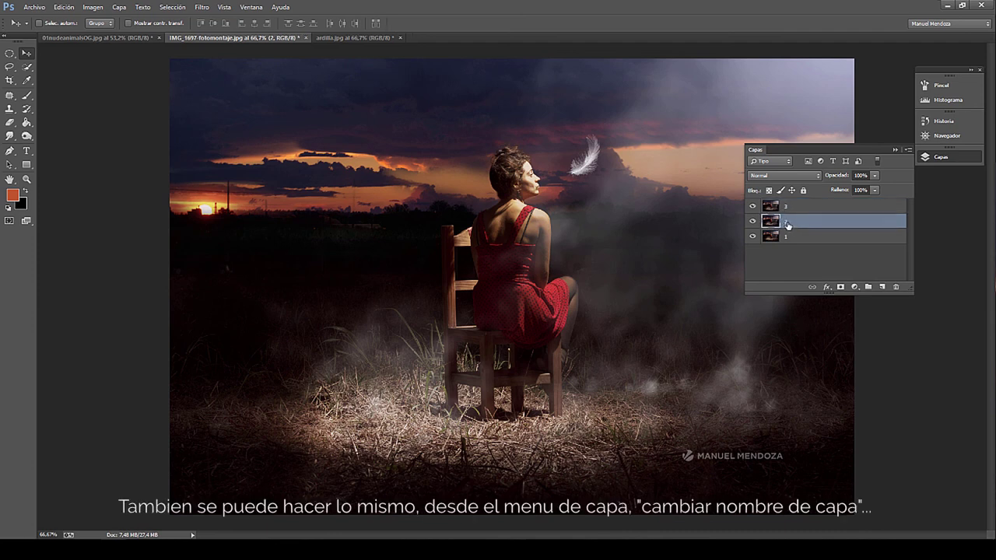
{"action": "double_click", "coordinate": [787, 222]}
{"action": "left_click", "coordinate": [791, 235]}
{"action": "left_click", "coordinate": [789, 221]}
{"action": "double_click", "coordinate": [789, 221]}
{"action": "type", "text": "2"}
{"action": "key", "text": "Return"}
{"action": "left_click", "coordinate": [771, 208]}
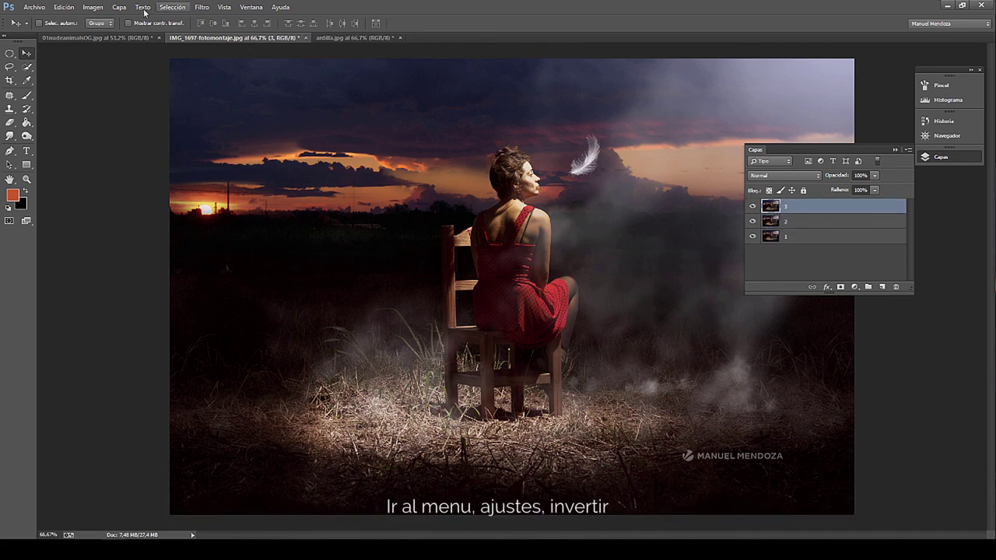
Invert layer 3's colours with Imagen > Ajustes > Invertir, then hide it.
{"action": "left_click", "coordinate": [93, 7]}
{"action": "mouse_move", "coordinate": [152, 33]}
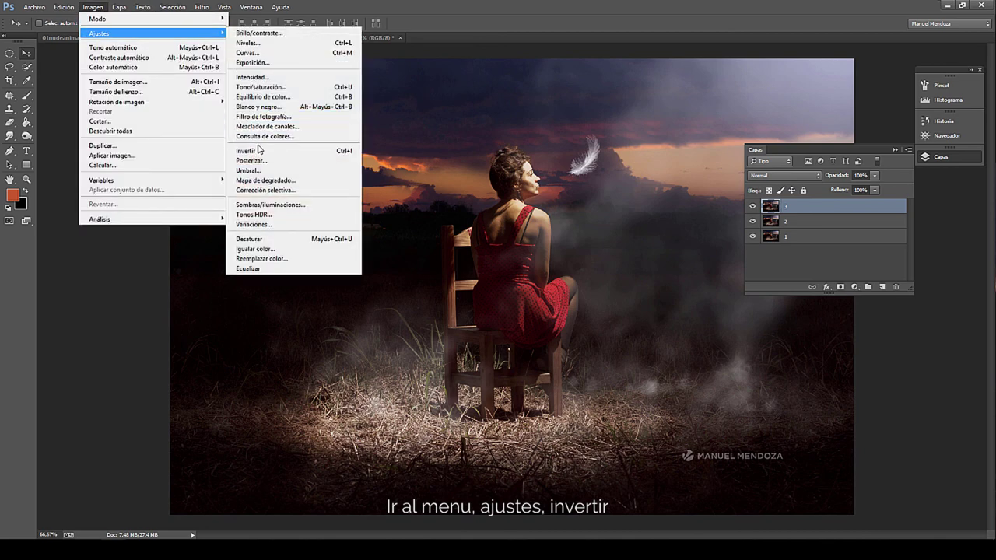
{"action": "left_click", "coordinate": [258, 151]}
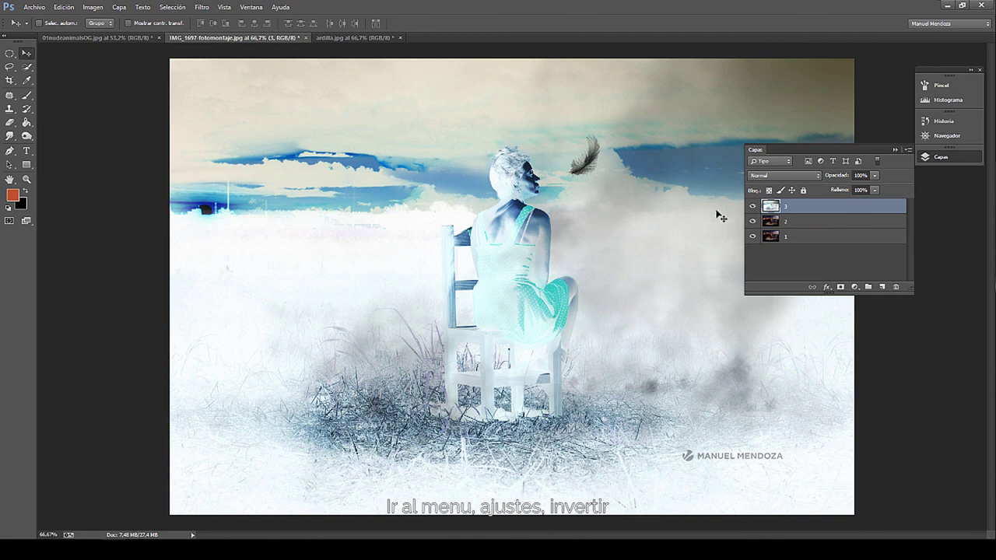
{"action": "left_click", "coordinate": [752, 207]}
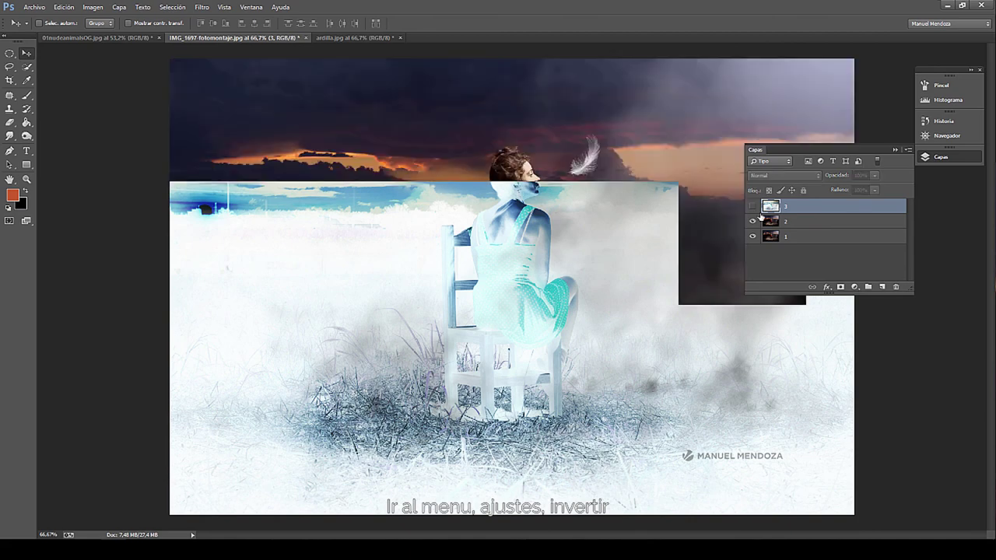
Desaturate layer 2 to black and white, then show layer 3 again.
{"action": "left_click", "coordinate": [794, 224]}
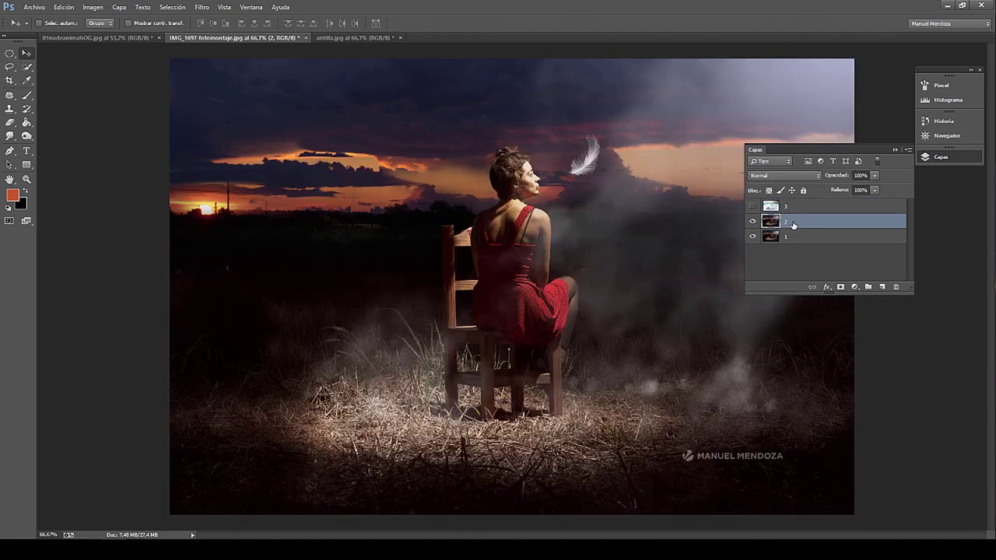
{"action": "left_click", "coordinate": [93, 7]}
{"action": "mouse_move", "coordinate": [100, 34]}
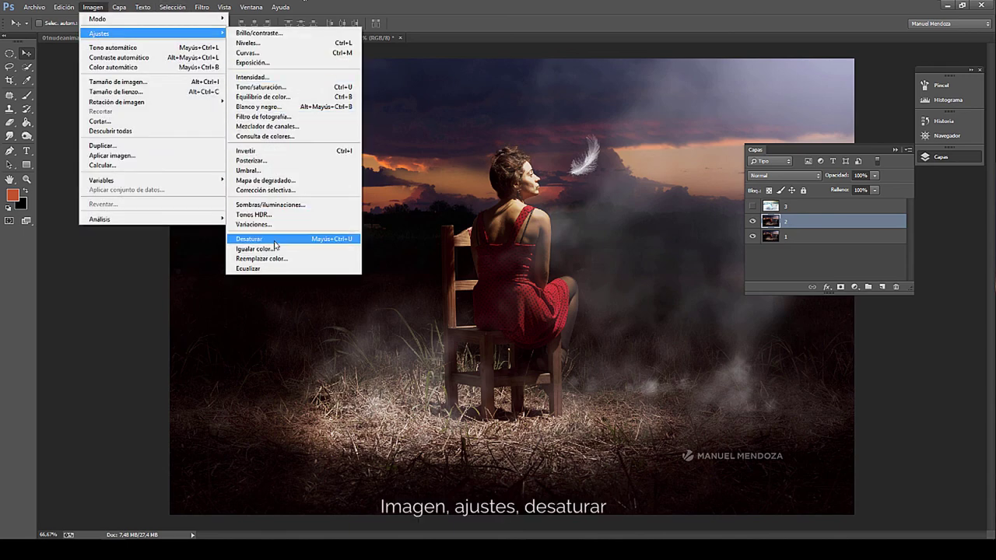
{"action": "left_click", "coordinate": [274, 239]}
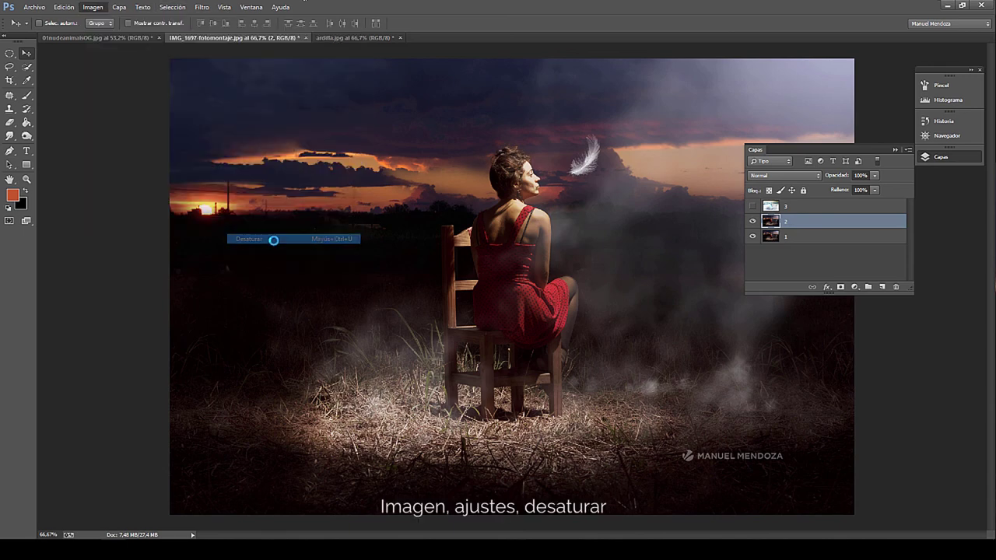
{"action": "left_click", "coordinate": [751, 206]}
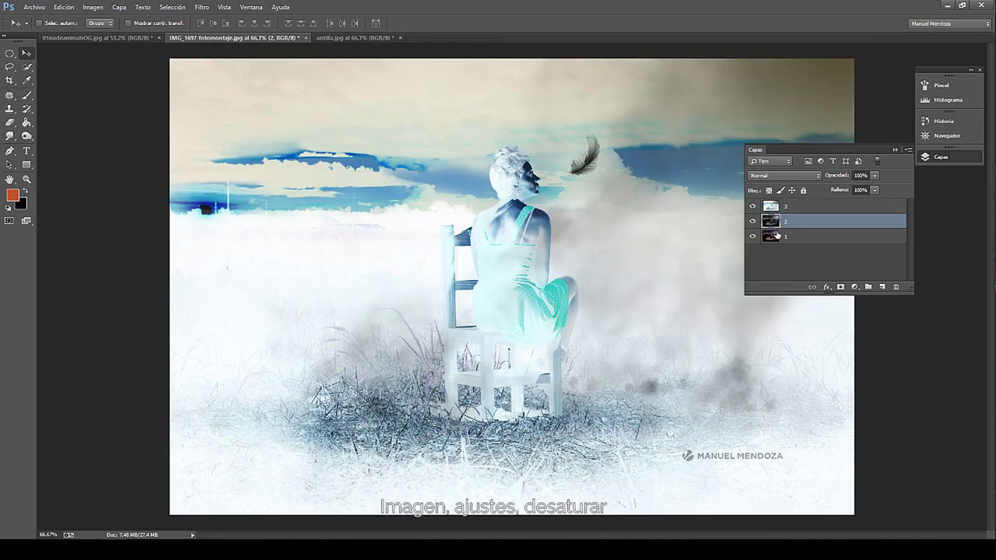
{"action": "left_click", "coordinate": [778, 236]}
{"action": "left_click", "coordinate": [780, 208]}
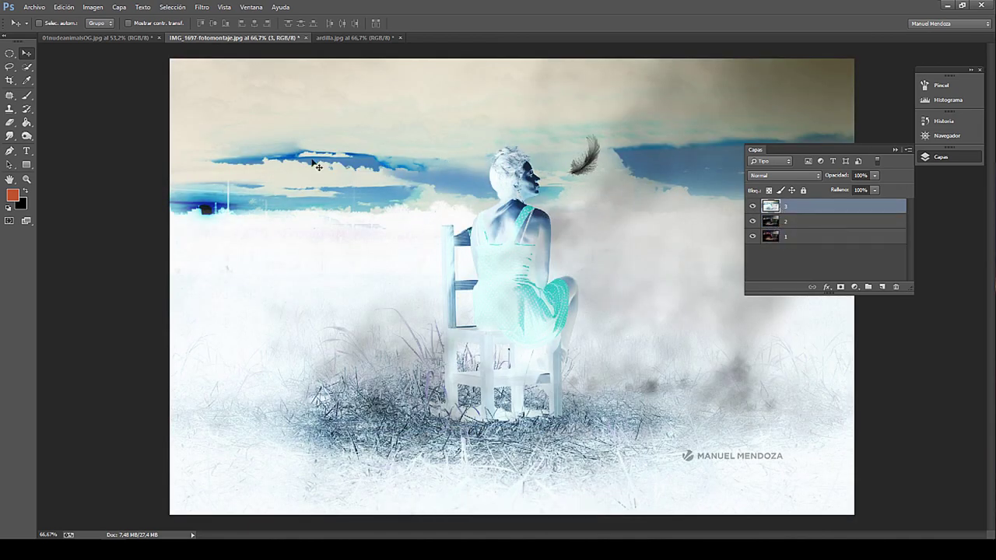
Offset the inverted layer 3 down and right, comparing layers by toggling visibility.
{"action": "mouse_move", "coordinate": [306, 222]}
{"action": "left_mouse_down"}
{"action": "mouse_move", "coordinate": [489, 262]}
{"action": "mouse_move", "coordinate": [568, 197]}
{"action": "left_mouse_up"}
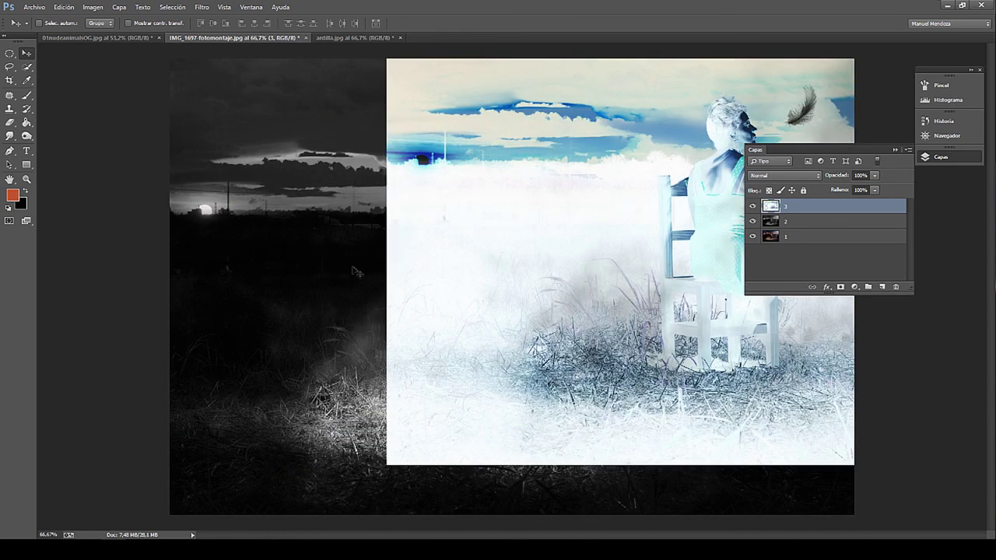
{"action": "mouse_move", "coordinate": [451, 403]}
{"action": "left_mouse_down"}
{"action": "mouse_move", "coordinate": [411, 347]}
{"action": "mouse_move", "coordinate": [294, 306]}
{"action": "left_mouse_up"}
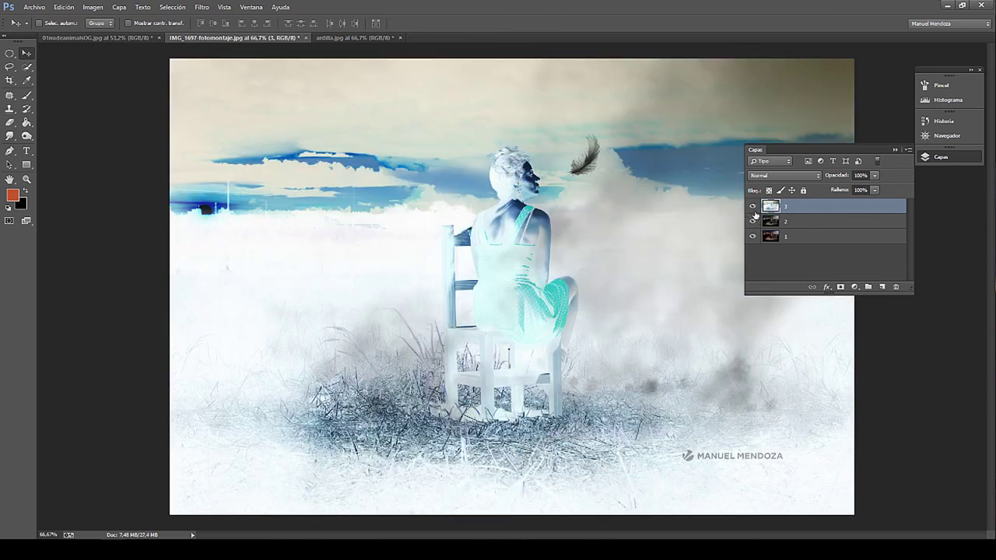
{"action": "left_click", "coordinate": [753, 211]}
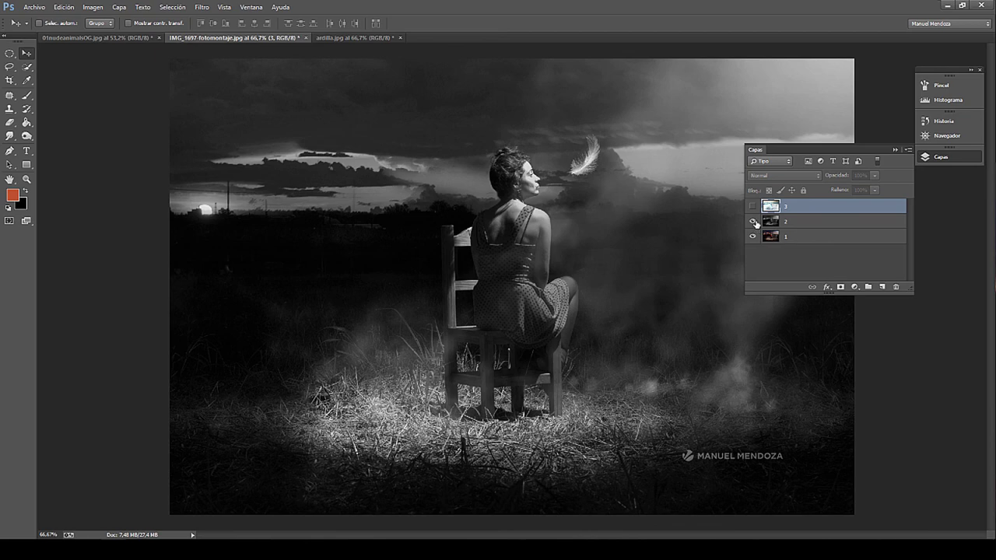
{"action": "left_click", "coordinate": [753, 222]}
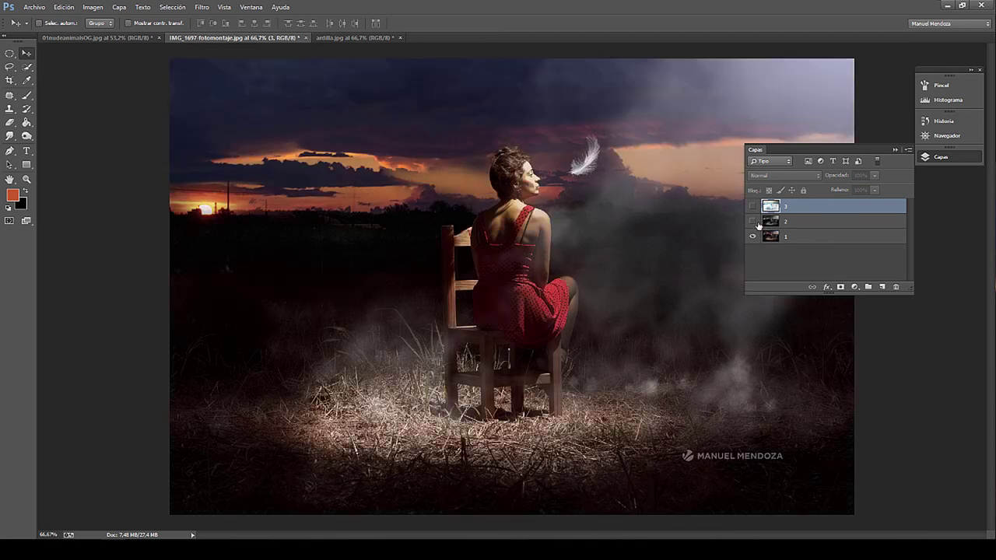
{"action": "left_click", "coordinate": [753, 222]}
{"action": "left_click", "coordinate": [752, 207]}
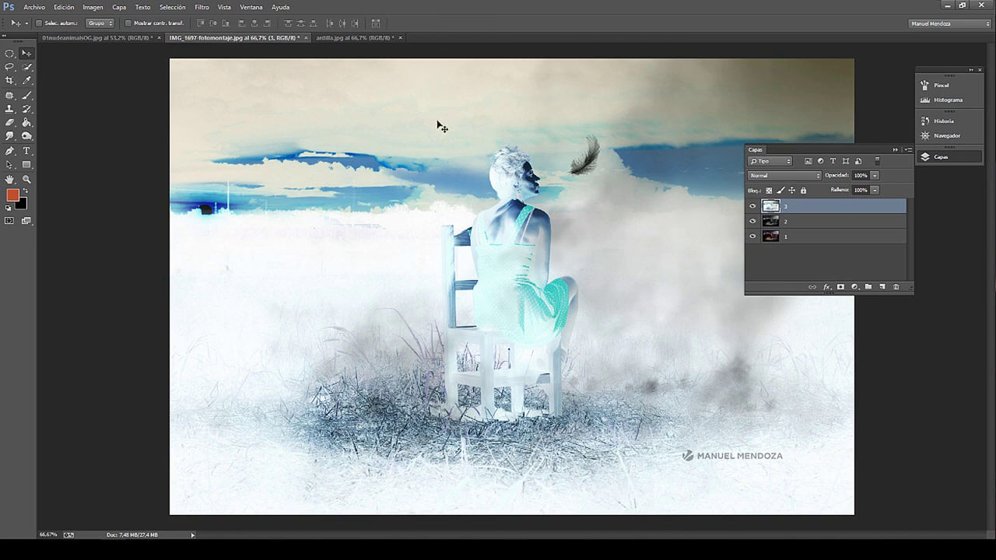
{"action": "mouse_move", "coordinate": [307, 148]}
{"action": "left_mouse_down"}
{"action": "mouse_move", "coordinate": [460, 183]}
{"action": "mouse_move", "coordinate": [506, 280]}
{"action": "mouse_move", "coordinate": [525, 280]}
{"action": "left_mouse_up"}
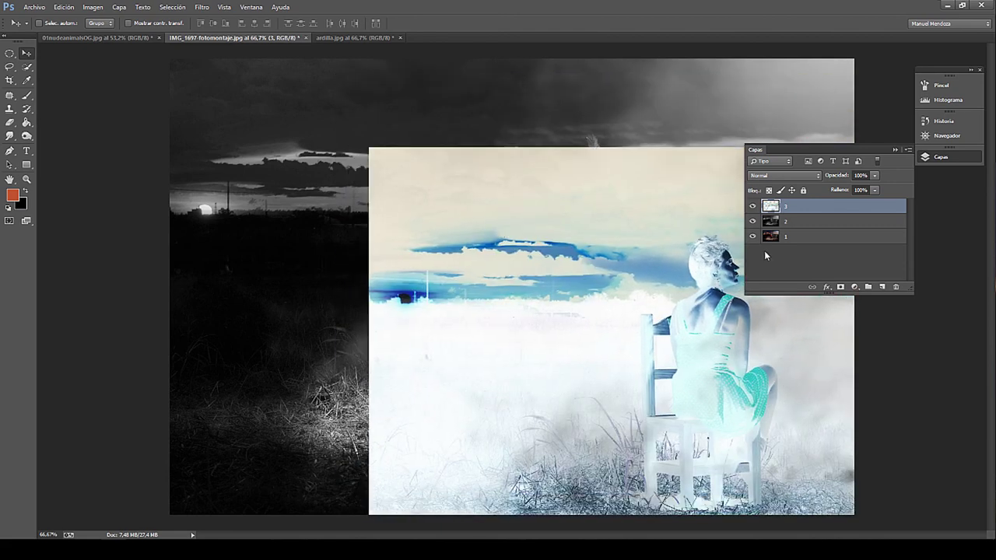
Offset the grey layer 2 down and right.
{"action": "left_click", "coordinate": [788, 224]}
{"action": "mouse_move", "coordinate": [318, 123]}
{"action": "left_mouse_down"}
{"action": "mouse_move", "coordinate": [372, 175]}
{"action": "mouse_move", "coordinate": [392, 164]}
{"action": "left_mouse_up"}
{"action": "left_click_drag", "start_coordinate": [401, 154], "coordinate": [399, 147]}
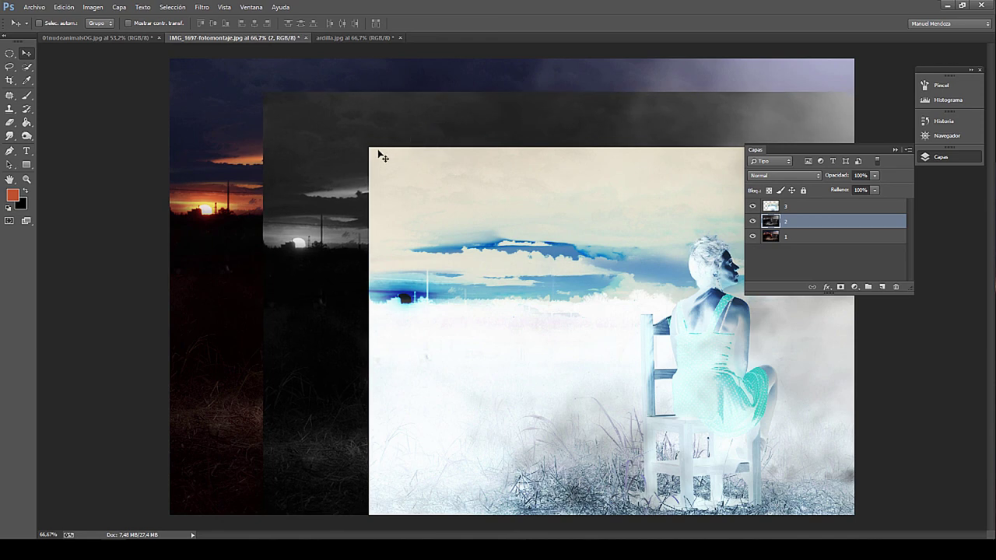
{"action": "left_click", "coordinate": [786, 212]}
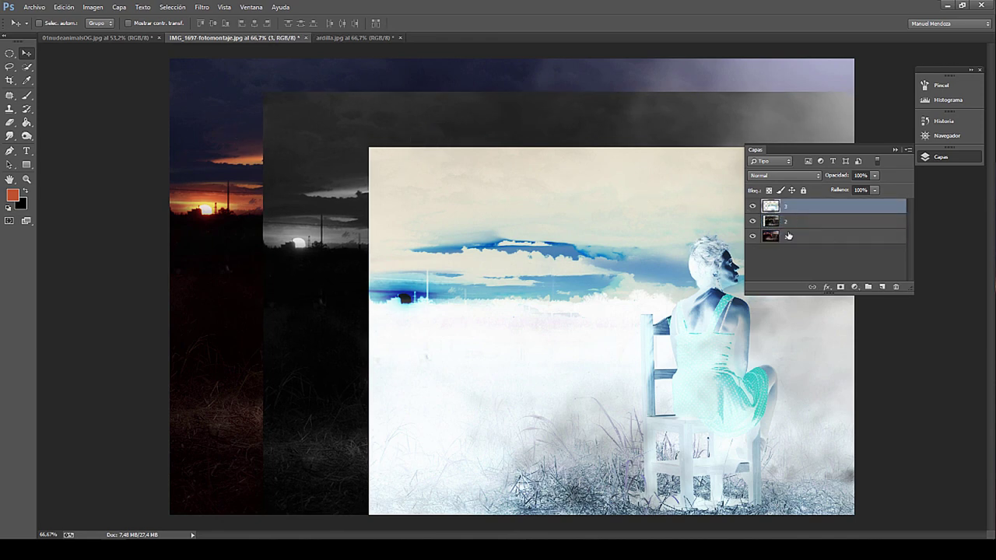
Scale layers 1–3 together to about 64% and shift them up-left.
{"action": "left_click", "coordinate": [788, 235], "text": "shift"}
{"action": "scroll", "coordinate": [506, 195], "scroll_direction": "down", "scroll_amount": 3}
{"action": "key", "text": "ctrl+t"}
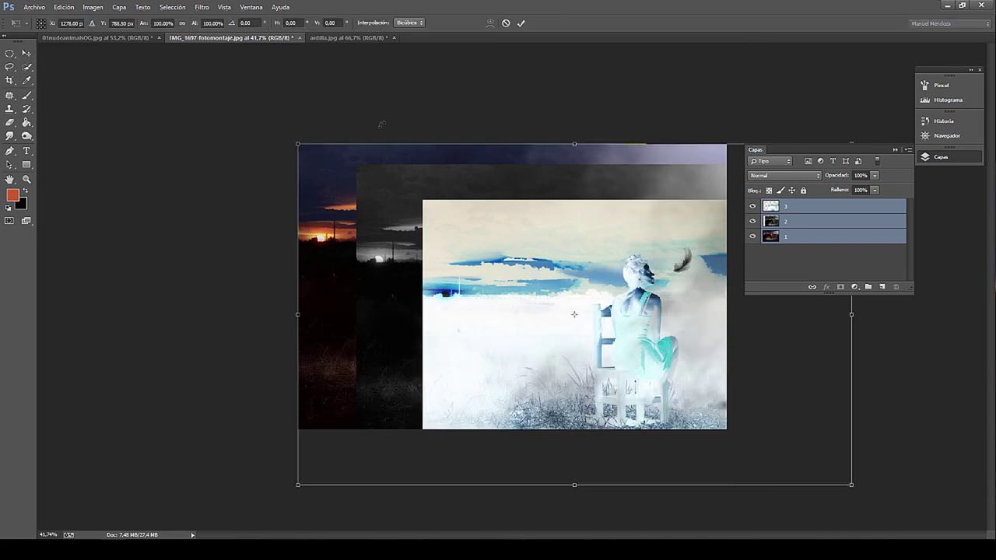
{"action": "left_click_drag", "start_coordinate": [297, 142], "coordinate": [387, 220]}
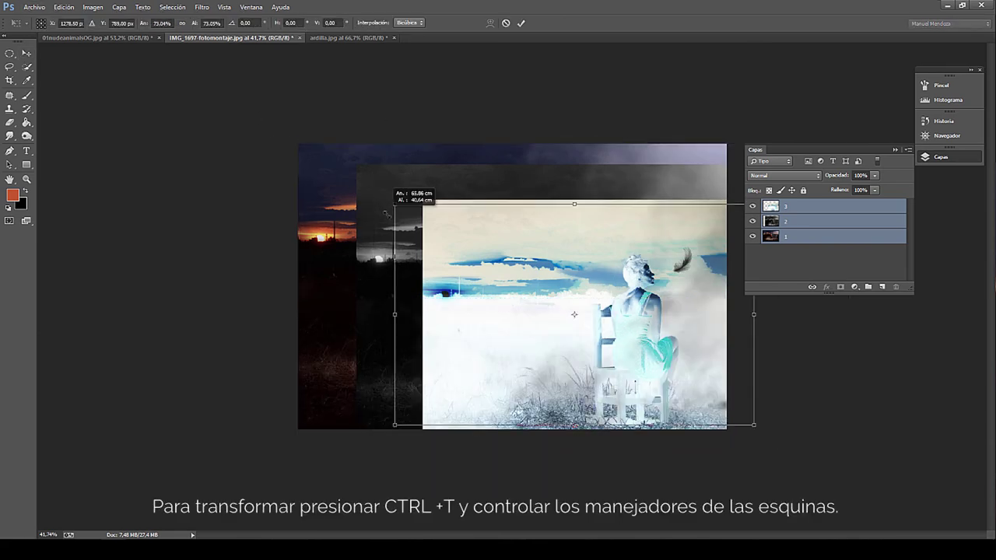
{"action": "left_click_drag", "start_coordinate": [490, 248], "coordinate": [516, 271]}
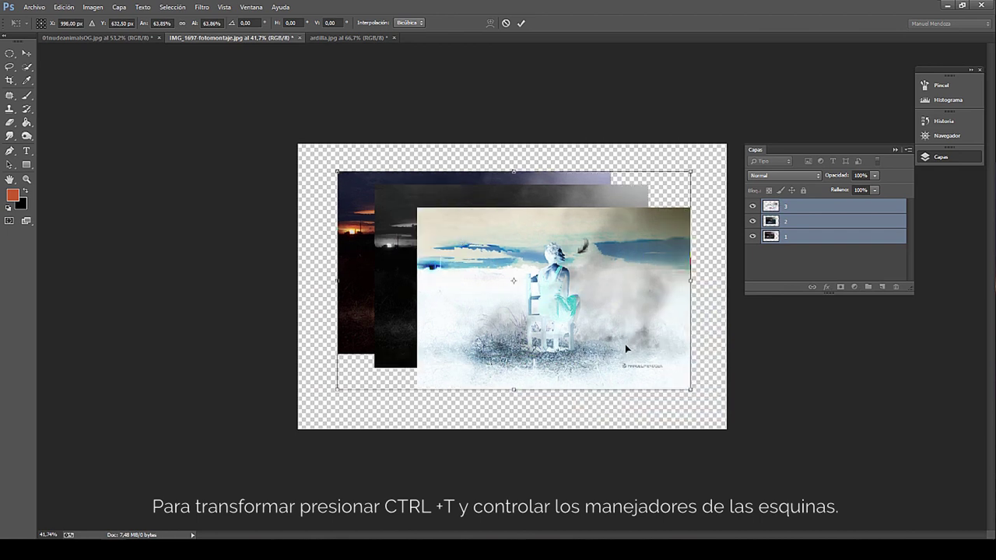
{"action": "key", "text": "Return"}
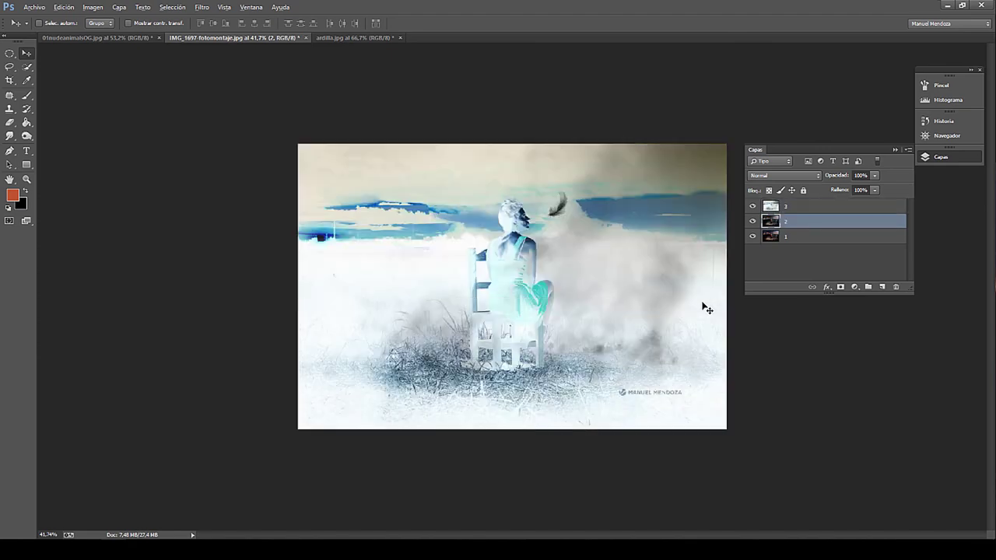
Make layer 3 active again, bringing back the full-frame inverted composite.
{"action": "left_click", "coordinate": [773, 210]}
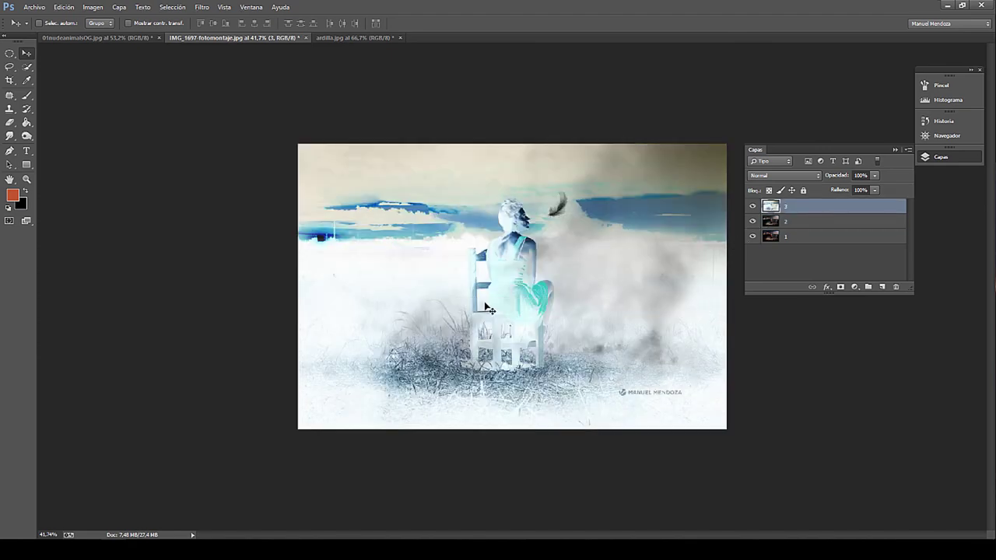
{"action": "scroll", "coordinate": [490, 310], "scroll_direction": "up", "scroll_amount": 1}
{"action": "scroll", "coordinate": [596, 278], "scroll_direction": "up", "scroll_amount": 1}
{"action": "scroll", "coordinate": [413, 323], "scroll_direction": "down", "scroll_amount": 2}
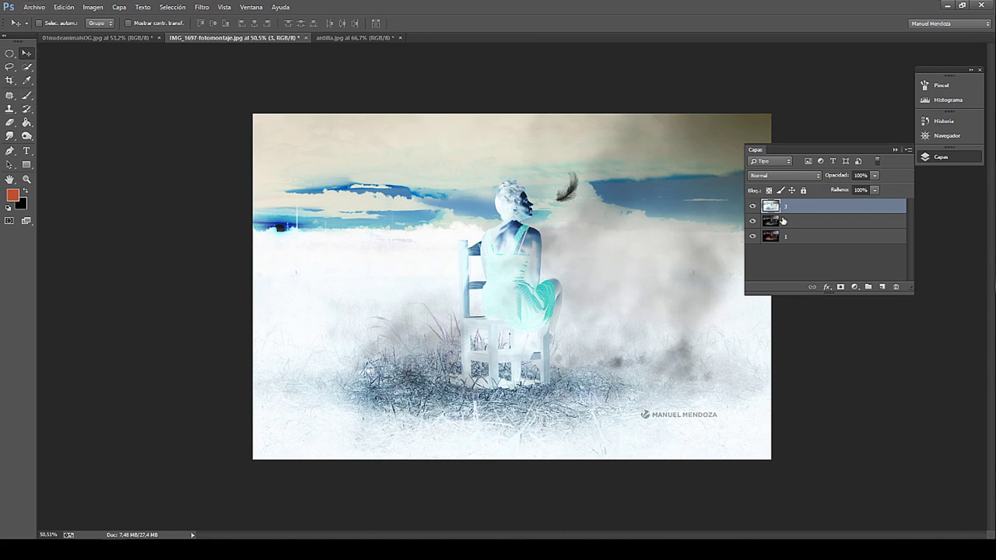
Switch to the Eraser tool and set its diameter to about 664 px.
{"action": "left_click", "coordinate": [27, 95]}
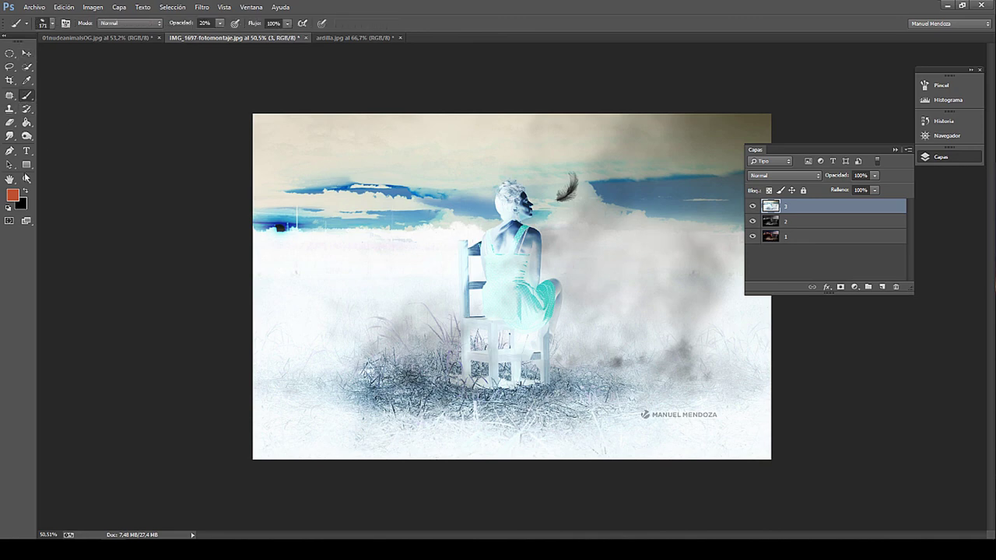
{"action": "left_click", "coordinate": [9, 122]}
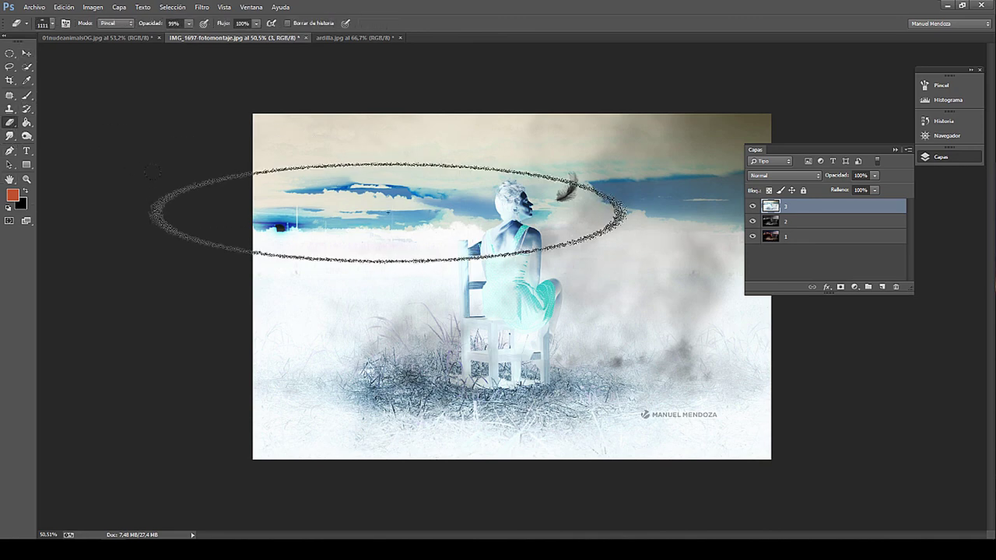
{"action": "left_click", "coordinate": [47, 23]}
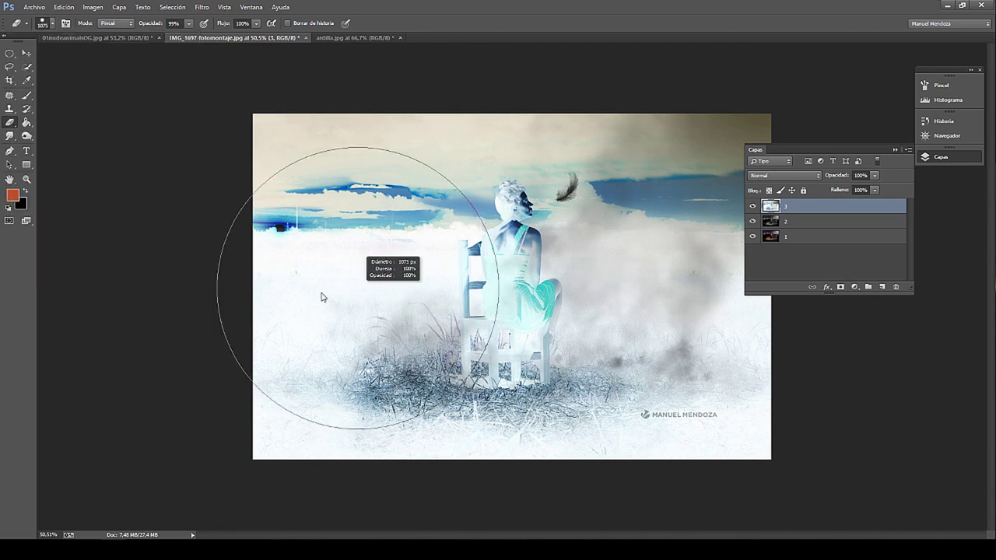
{"action": "mouse_move", "coordinate": [322, 297]}
{"action": "left_mouse_down"}
{"action": "mouse_move", "coordinate": [307, 296]}
{"action": "mouse_move", "coordinate": [506, 286]}
{"action": "mouse_move", "coordinate": [597, 351]}
{"action": "mouse_move", "coordinate": [280, 280]}
{"action": "mouse_move", "coordinate": [762, 296]}
{"action": "mouse_move", "coordinate": [536, 291]}
{"action": "left_mouse_up"}
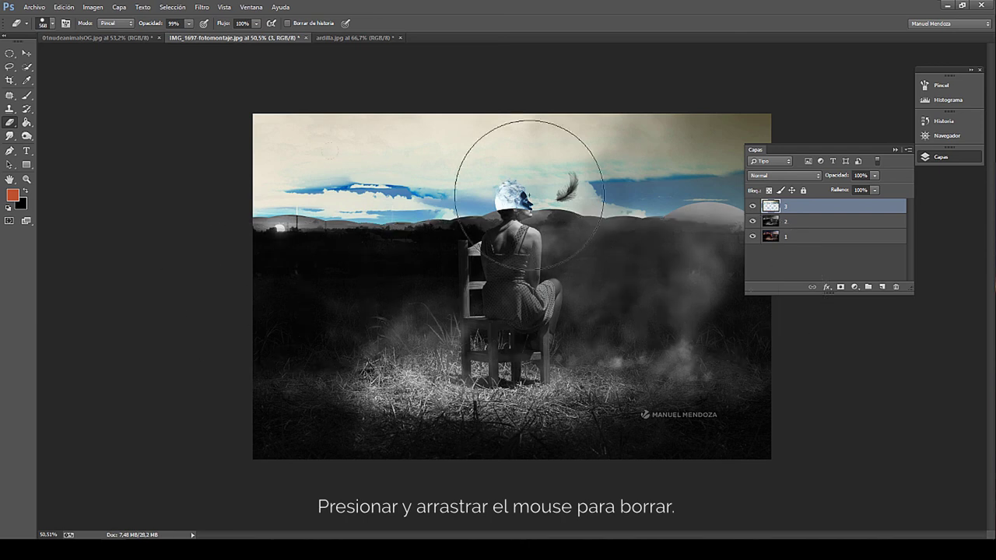
Erase the lower part of layer 2, then toggle layers 1 and 2 to compare.
{"action": "left_click", "coordinate": [774, 227]}
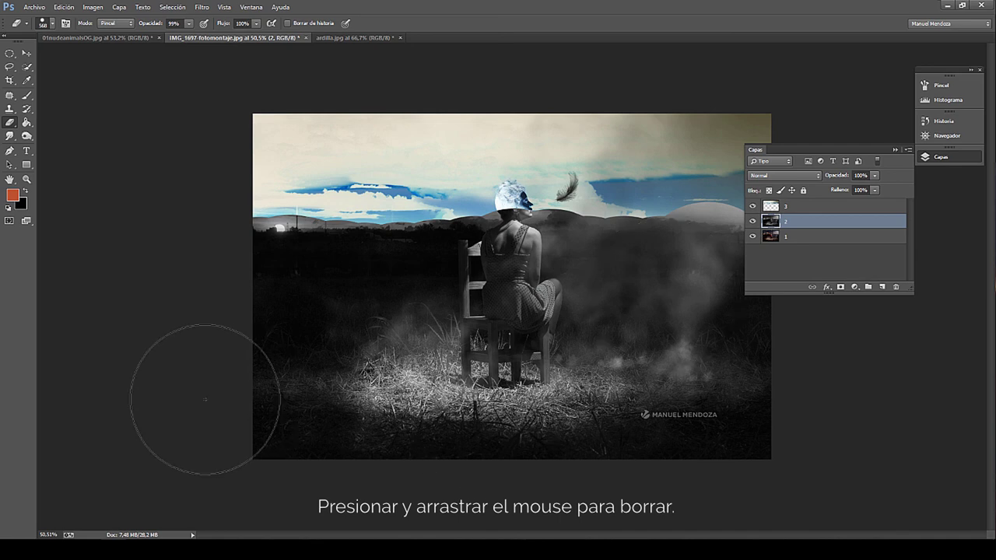
{"action": "mouse_move", "coordinate": [200, 396]}
{"action": "left_mouse_down"}
{"action": "mouse_move", "coordinate": [275, 414]}
{"action": "mouse_move", "coordinate": [525, 422]}
{"action": "mouse_move", "coordinate": [755, 412]}
{"action": "mouse_move", "coordinate": [689, 399]}
{"action": "mouse_move", "coordinate": [406, 394]}
{"action": "left_mouse_up"}
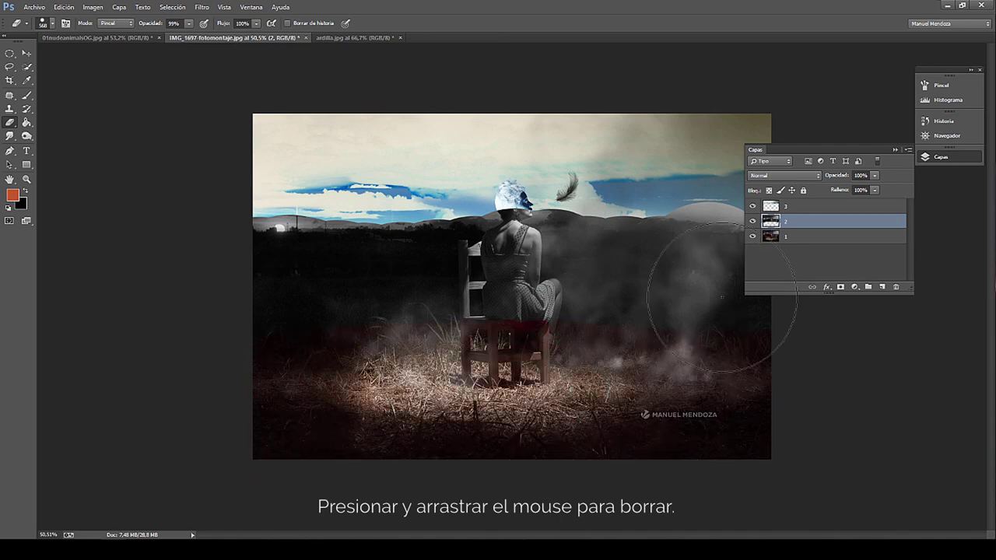
{"action": "left_click", "coordinate": [770, 208]}
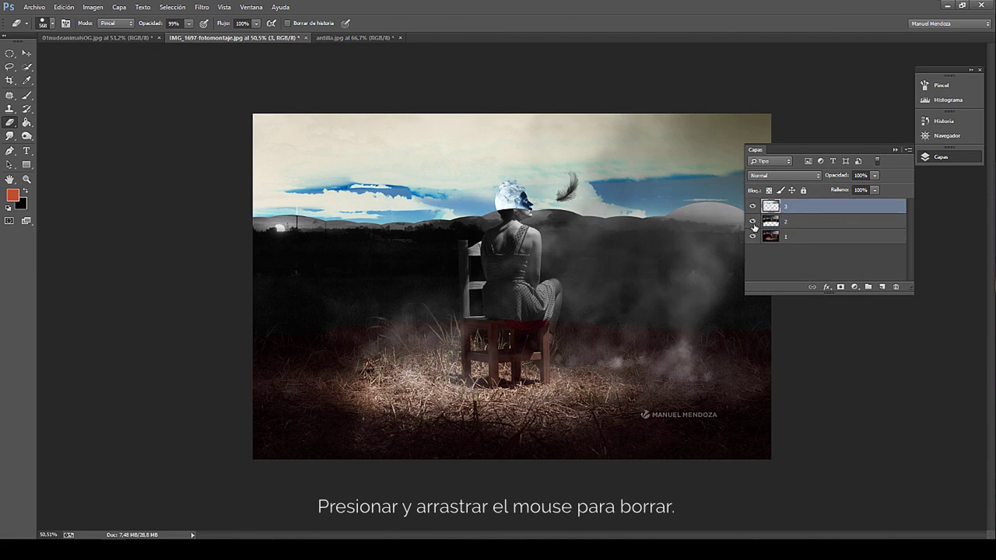
{"action": "left_click", "coordinate": [752, 222]}
{"action": "left_click", "coordinate": [752, 236]}
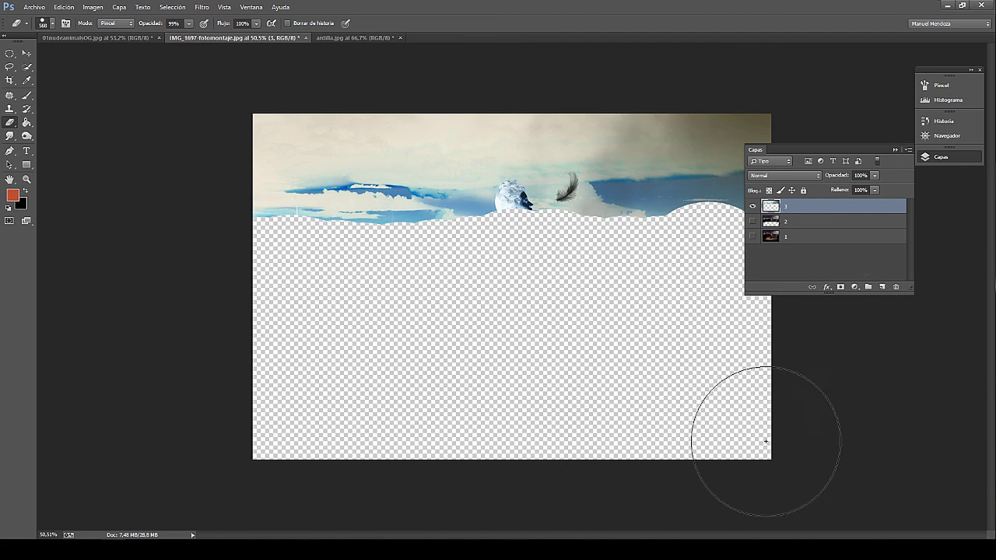
{"action": "left_click", "coordinate": [753, 221]}
Erase more of layer 2's lower landscape, then show only the colour photo on layer 1.
{"action": "left_click", "coordinate": [767, 223]}
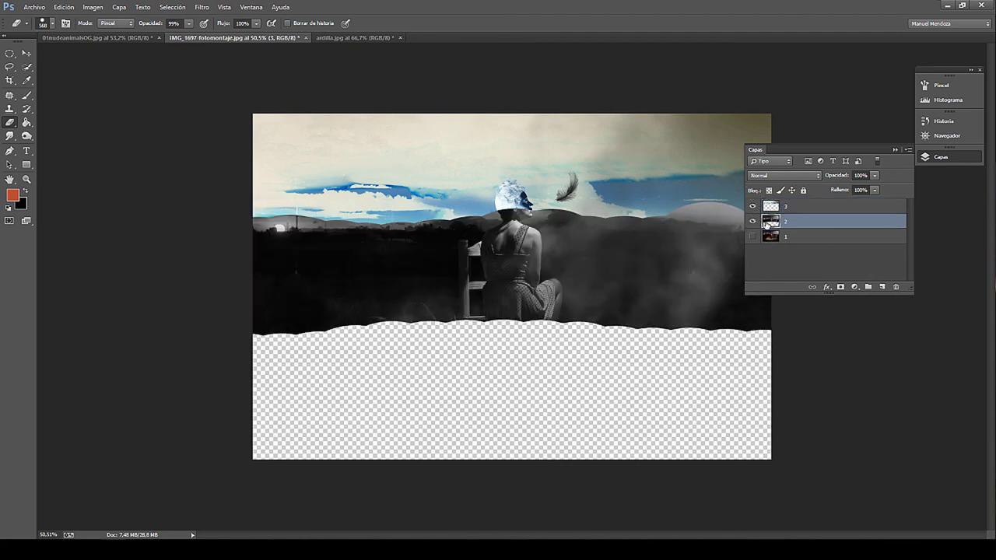
{"action": "left_click", "coordinate": [752, 206]}
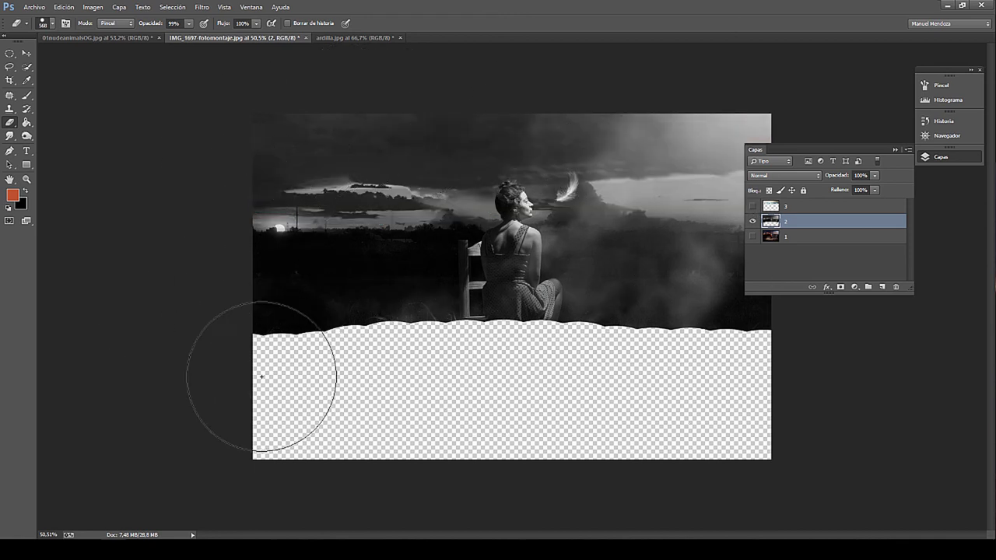
{"action": "left_click_drag", "start_coordinate": [256, 378], "coordinate": [802, 382]}
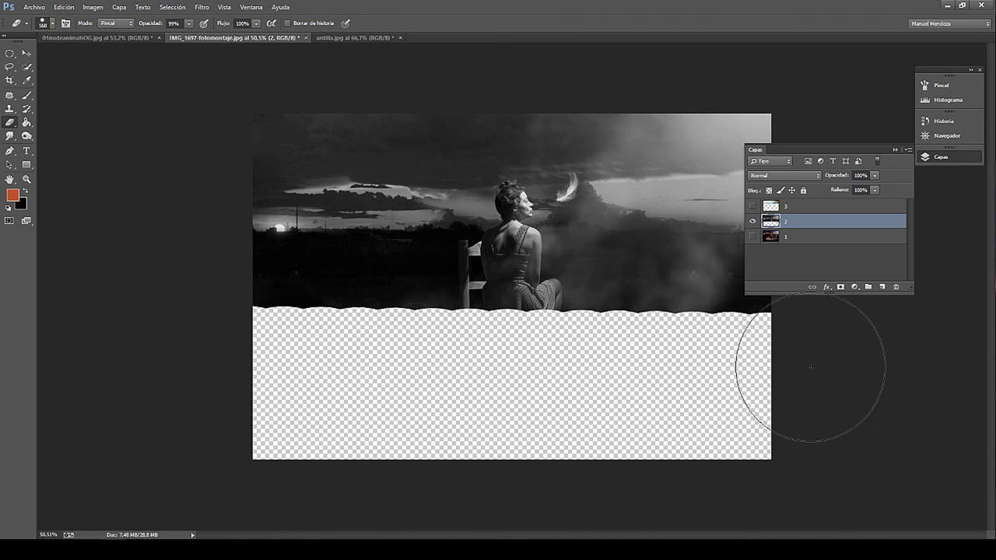
{"action": "left_click", "coordinate": [752, 236]}
{"action": "left_click", "coordinate": [753, 221]}
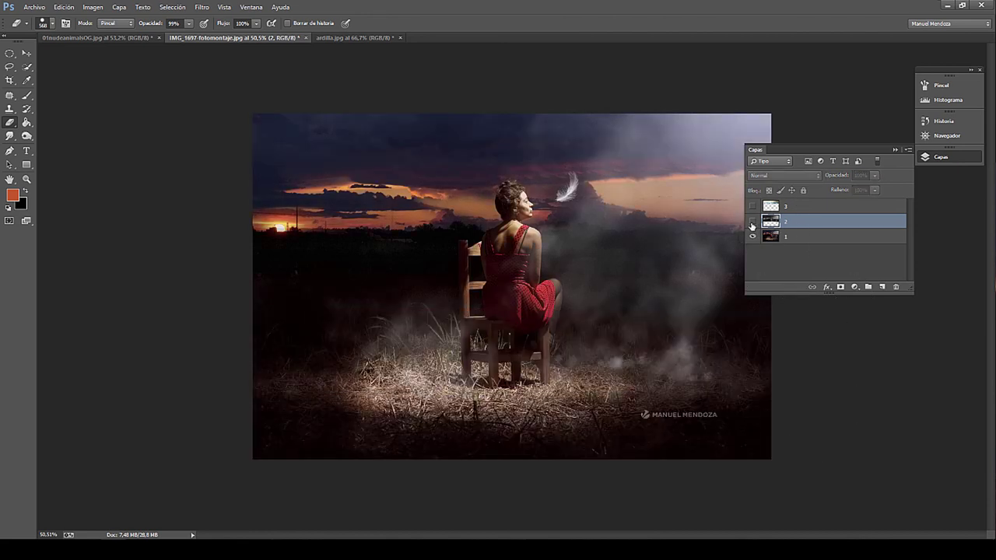
{"action": "left_click", "coordinate": [785, 239]}
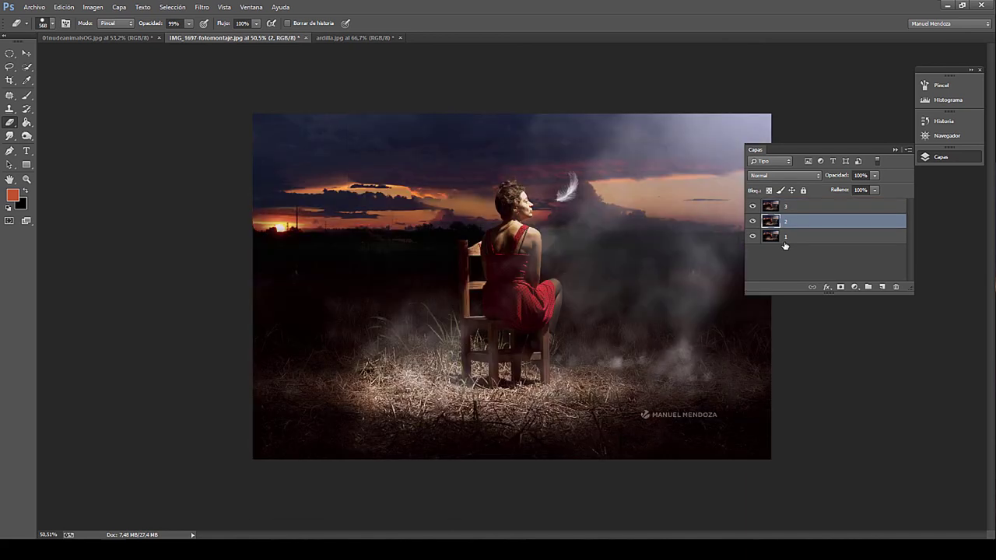
Invert the colours of layer 3 with Ctrl+I after trying it lower in the stack.
{"action": "left_click", "coordinate": [789, 238]}
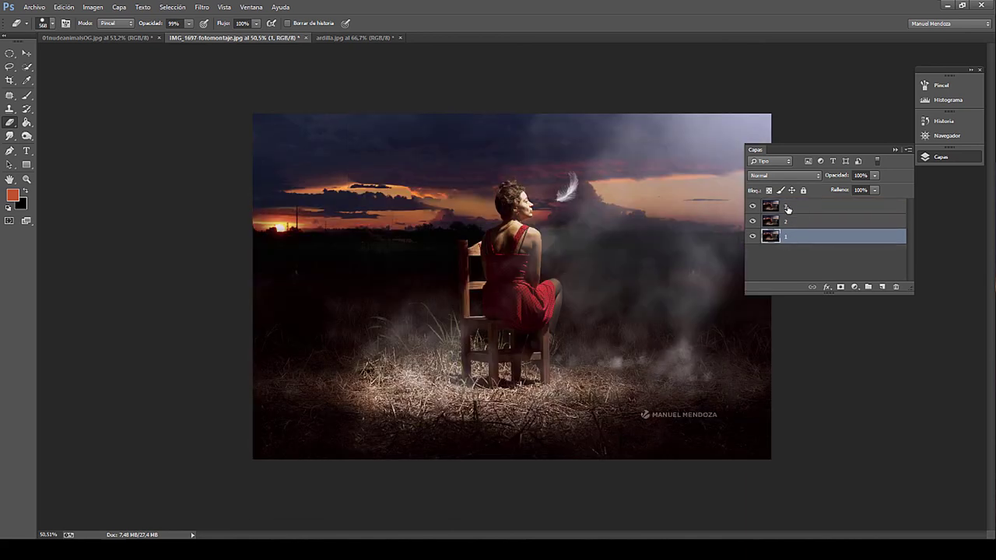
{"action": "left_click", "coordinate": [787, 208]}
{"action": "scroll", "coordinate": [312, 233], "scroll_direction": "down", "scroll_amount": 1, "text": "alt"}
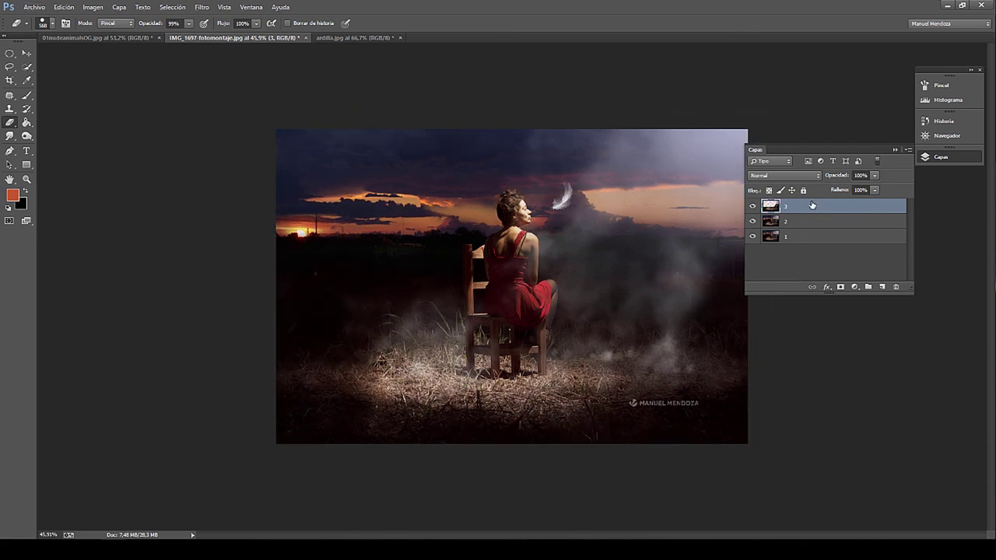
{"action": "left_click_drag", "start_coordinate": [812, 205], "coordinate": [778, 243]}
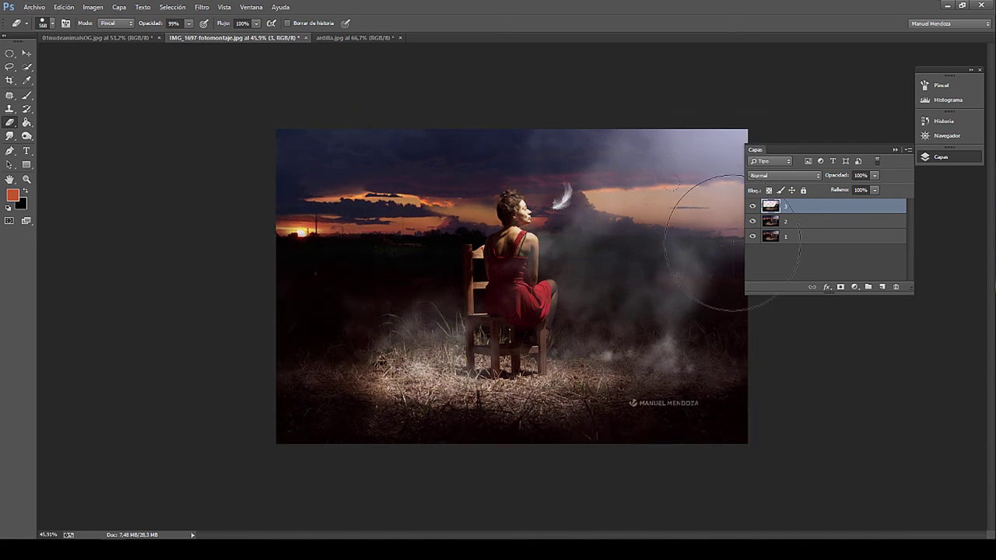
{"action": "key", "text": "ctrl+i"}
Hide layers 3 and 2, move layer 1 to the top, and erase its sky.
{"action": "left_click", "coordinate": [782, 222]}
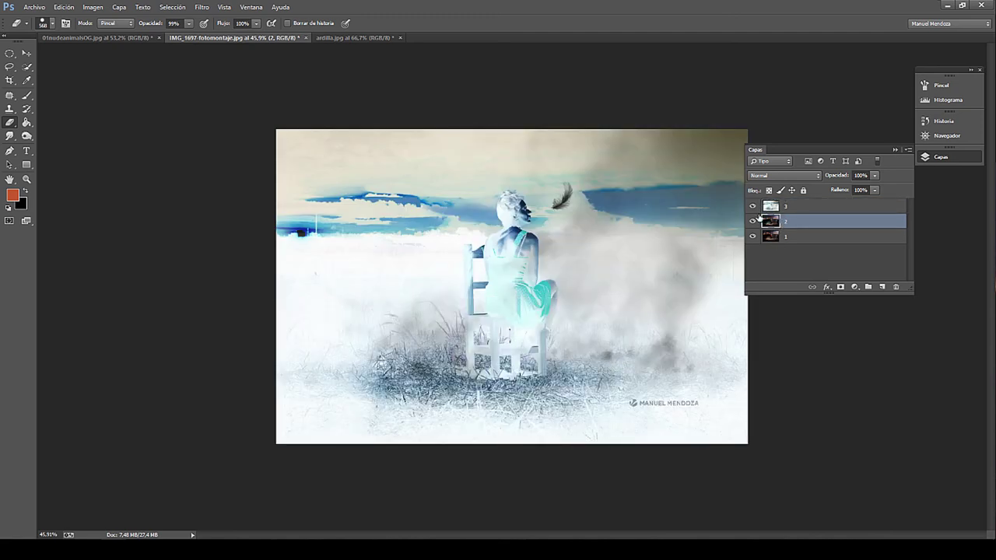
{"action": "left_click_drag", "start_coordinate": [752, 224], "coordinate": [752, 206]}
{"action": "left_click", "coordinate": [770, 237]}
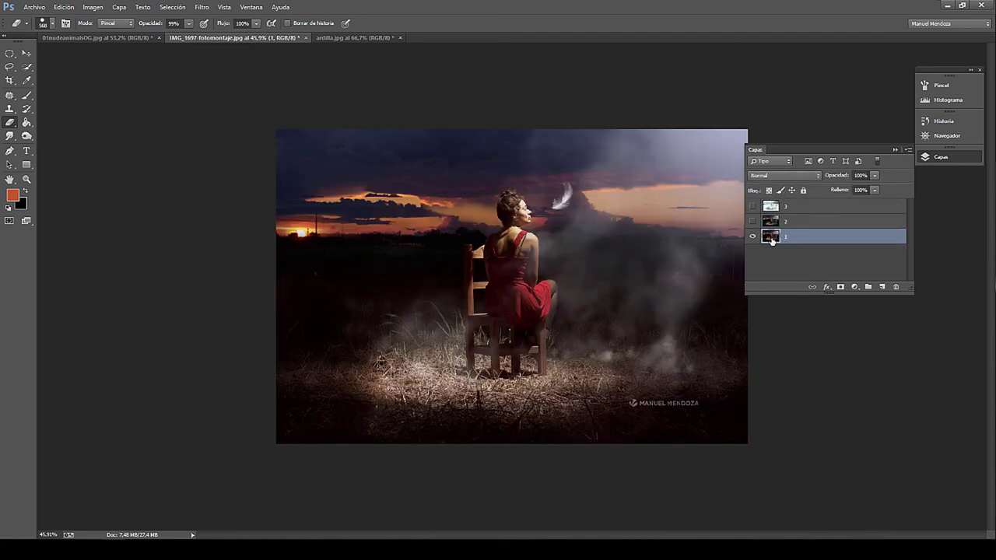
{"action": "mouse_move", "coordinate": [771, 239]}
{"action": "left_mouse_down"}
{"action": "mouse_move", "coordinate": [774, 204]}
{"action": "mouse_move", "coordinate": [767, 250]}
{"action": "left_mouse_up"}
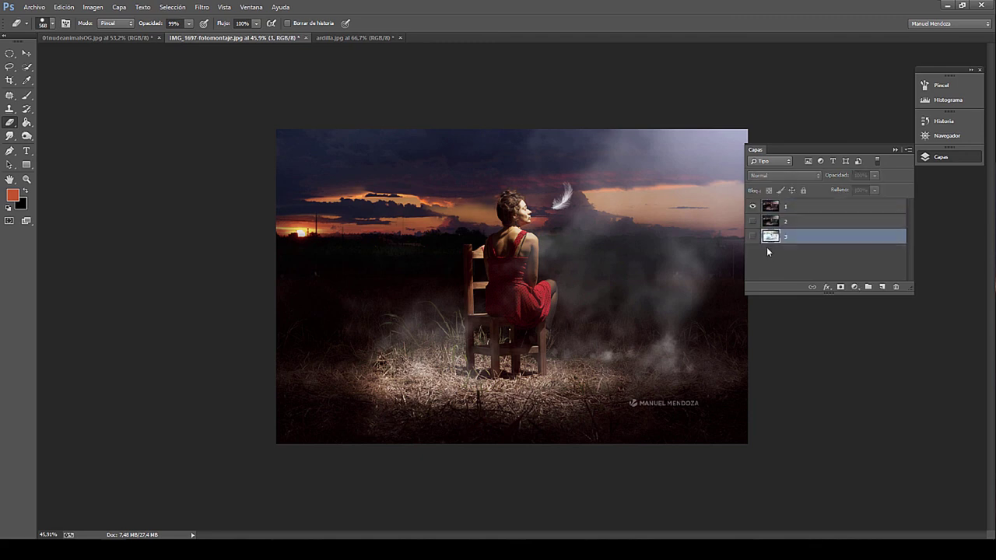
{"action": "left_click", "coordinate": [786, 208]}
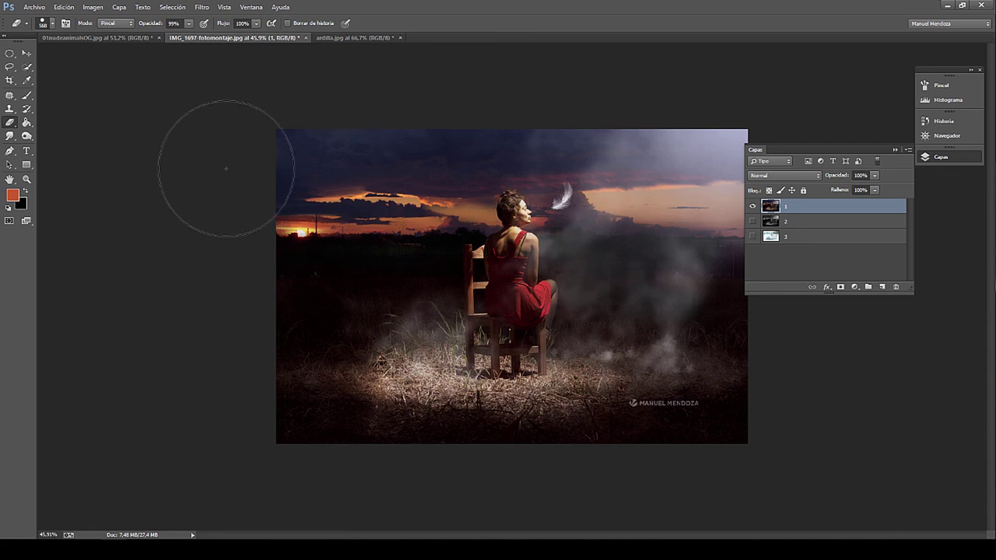
{"action": "mouse_move", "coordinate": [222, 166]}
{"action": "left_mouse_down"}
{"action": "mouse_move", "coordinate": [733, 178]}
{"action": "mouse_move", "coordinate": [249, 243]}
{"action": "mouse_move", "coordinate": [766, 246]}
{"action": "left_mouse_up"}
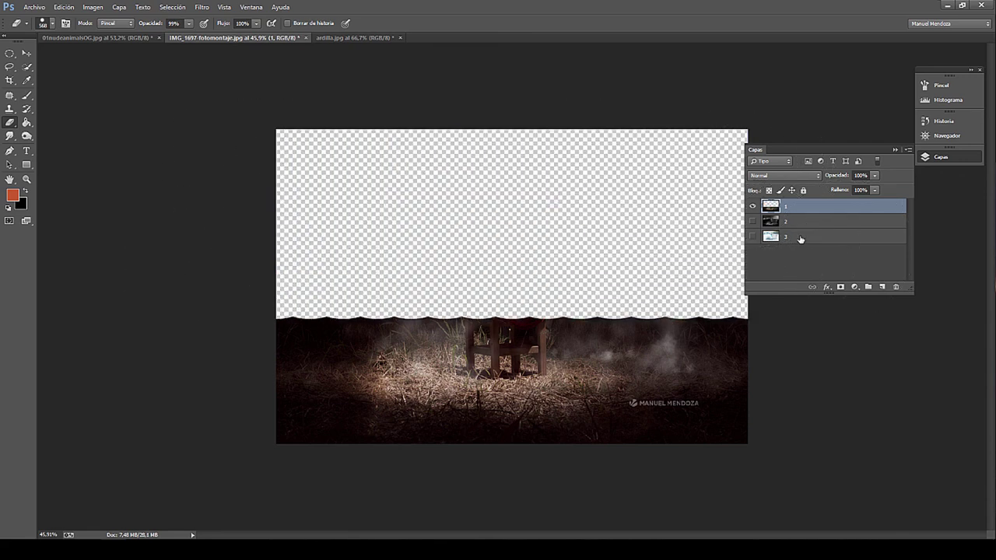
Erase the sky band from the top of layer 2, then show layer 1 again.
{"action": "left_click", "coordinate": [753, 222]}
{"action": "left_click", "coordinate": [785, 222]}
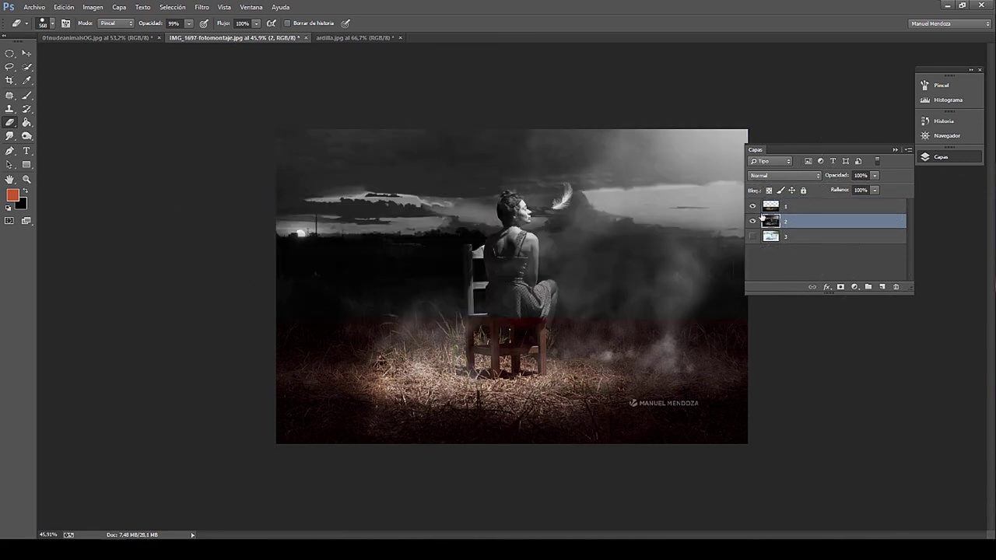
{"action": "left_click", "coordinate": [752, 206]}
{"action": "left_click_drag", "start_coordinate": [778, 149], "coordinate": [811, 149]}
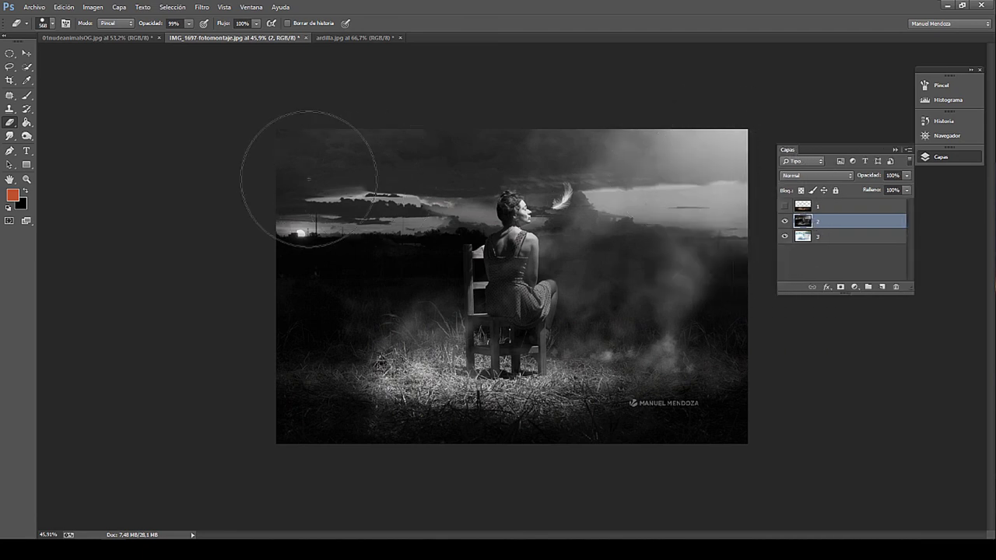
{"action": "left_click_drag", "start_coordinate": [288, 155], "coordinate": [809, 167]}
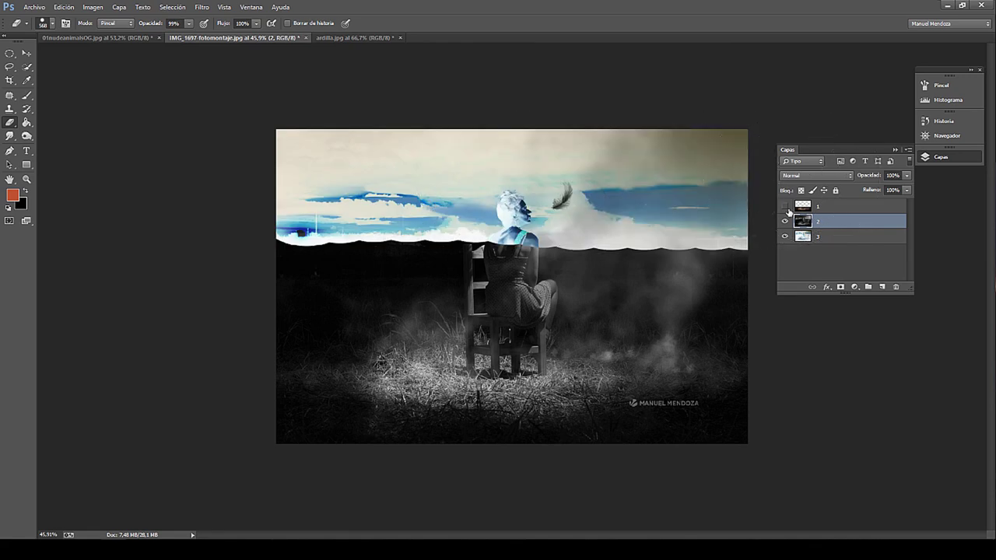
{"action": "left_click", "coordinate": [785, 206]}
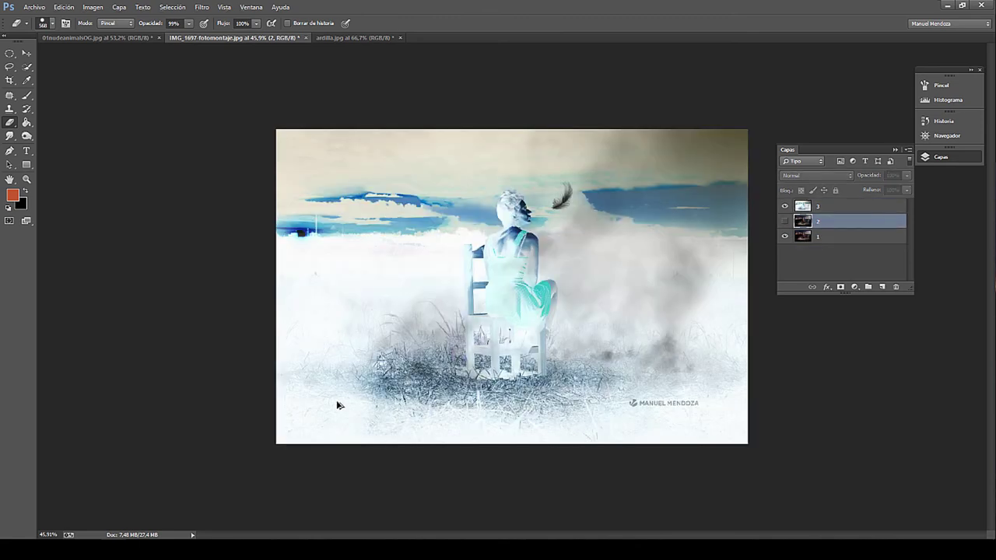
Toggle the visibility of layers 1, 2 and 3 to compare the images.
{"action": "left_click", "coordinate": [786, 222]}
{"action": "left_click", "coordinate": [785, 206]}
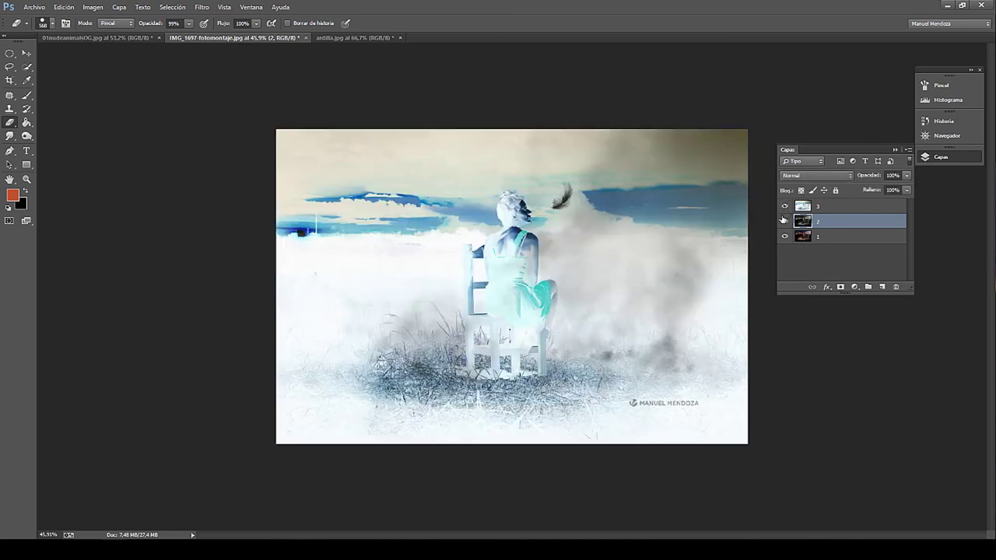
{"action": "left_click", "coordinate": [784, 207]}
{"action": "left_click", "coordinate": [784, 221]}
{"action": "left_click", "coordinate": [784, 221]}
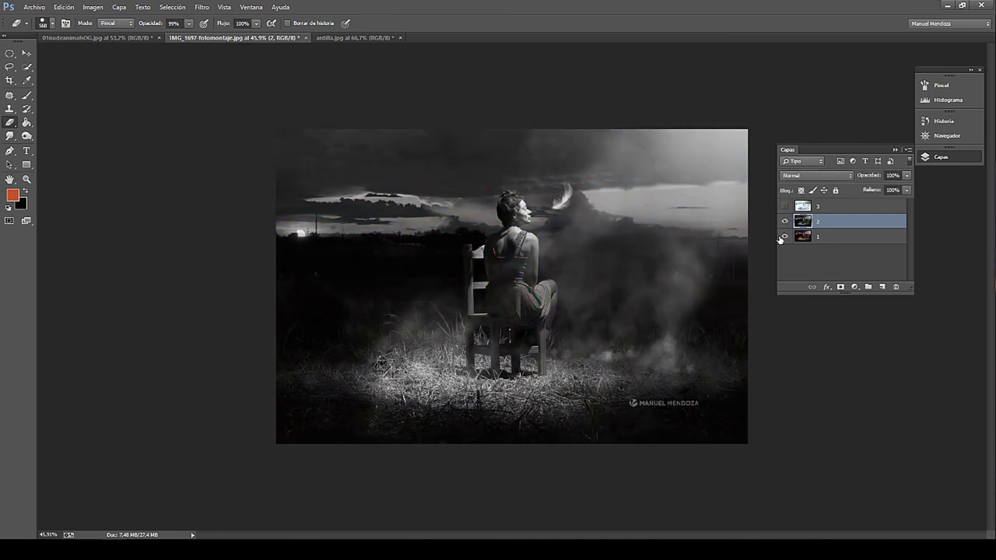
{"action": "left_click", "coordinate": [785, 236], "text": "alt"}
{"action": "left_click", "coordinate": [795, 239]}
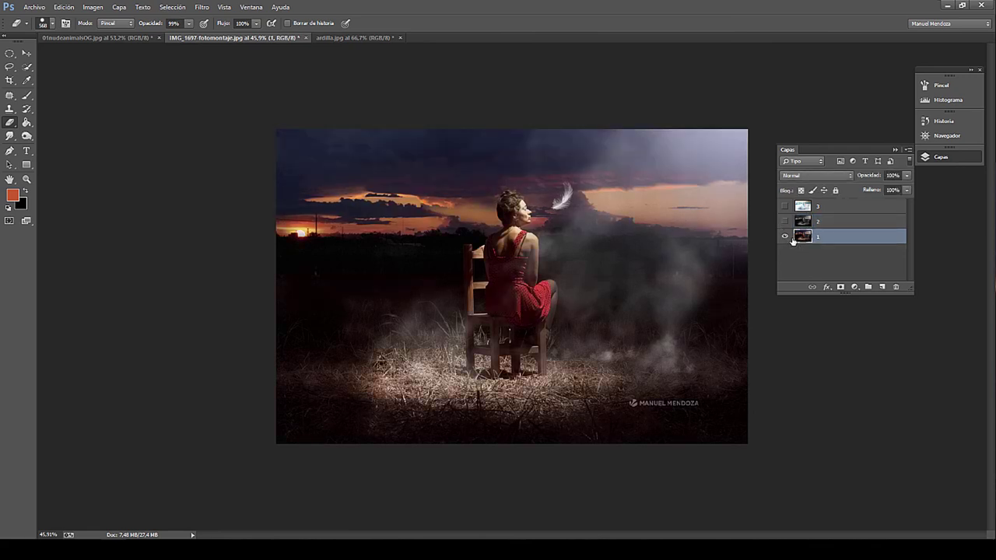
{"action": "left_click", "coordinate": [784, 221]}
{"action": "left_click", "coordinate": [784, 206]}
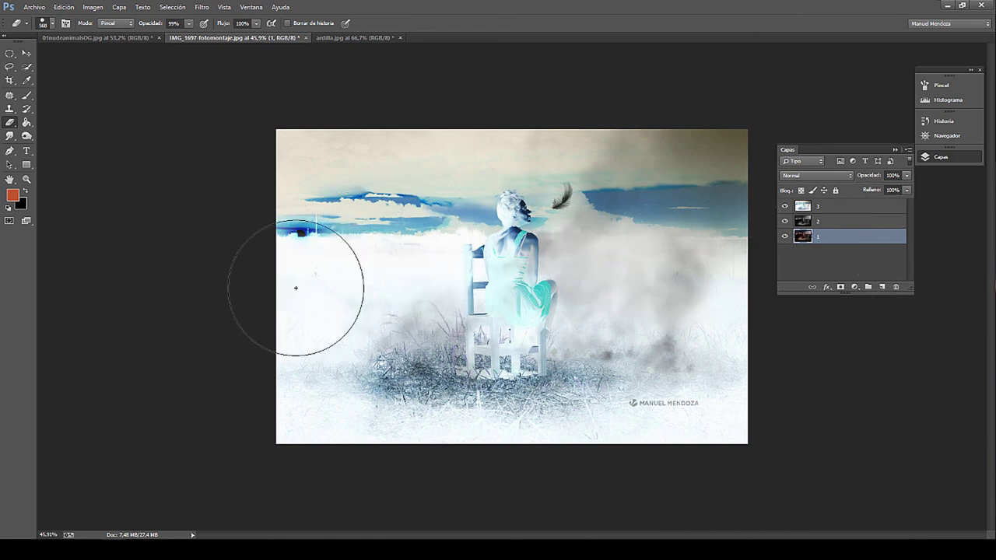
Erase parts of layer 1 around the woman and grass, then hide layers 2 and 3.
{"action": "mouse_move", "coordinate": [354, 301]}
{"action": "left_mouse_down"}
{"action": "mouse_move", "coordinate": [422, 271]}
{"action": "mouse_move", "coordinate": [327, 291]}
{"action": "mouse_move", "coordinate": [604, 291]}
{"action": "mouse_move", "coordinate": [549, 308]}
{"action": "mouse_move", "coordinate": [674, 278]}
{"action": "mouse_move", "coordinate": [673, 329]}
{"action": "left_mouse_up"}
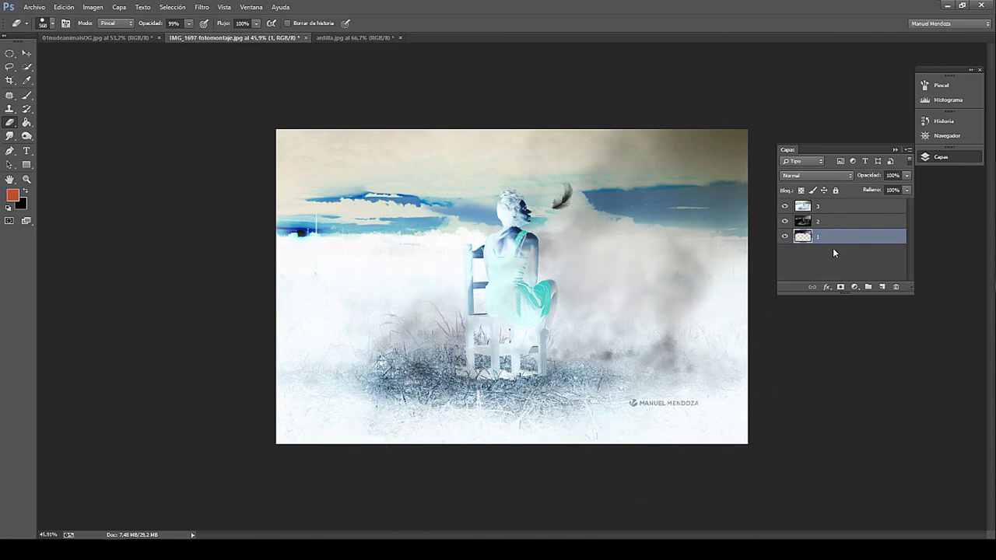
{"action": "left_click", "coordinate": [826, 209]}
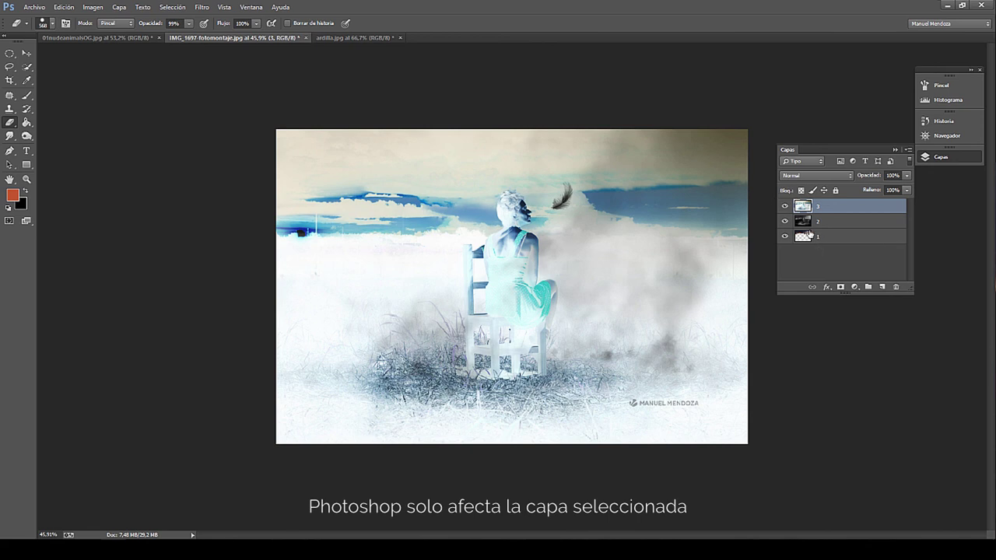
{"action": "left_click", "coordinate": [816, 237]}
{"action": "left_click", "coordinate": [784, 222]}
{"action": "left_click", "coordinate": [784, 206]}
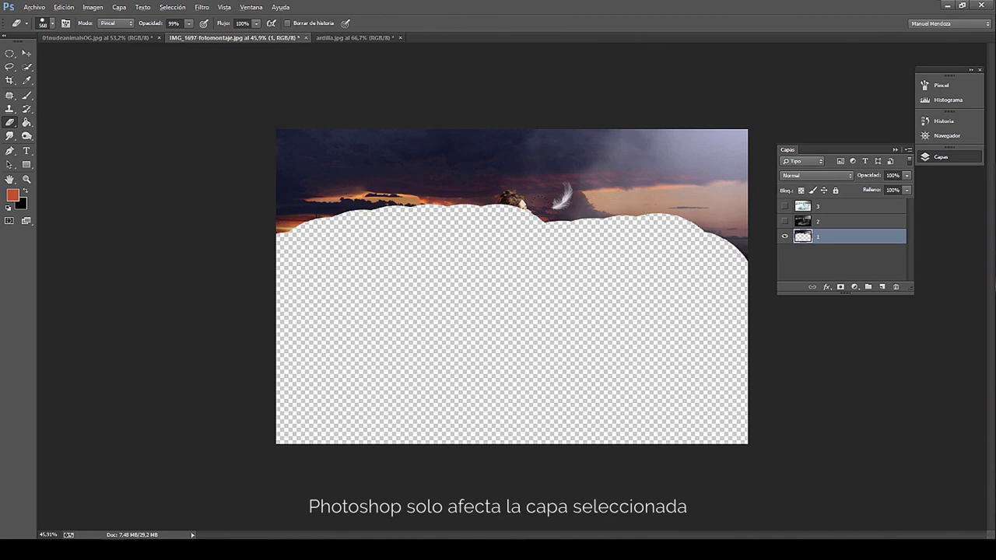
Inspect how much of layer 1 was erased, ending with layer 1 selected.
{"action": "mouse_move", "coordinate": [731, 234]}
{"action": "left_mouse_down"}
{"action": "mouse_move", "coordinate": [724, 404]}
{"action": "mouse_move", "coordinate": [327, 405]}
{"action": "mouse_move", "coordinate": [684, 343]}
{"action": "left_mouse_up"}
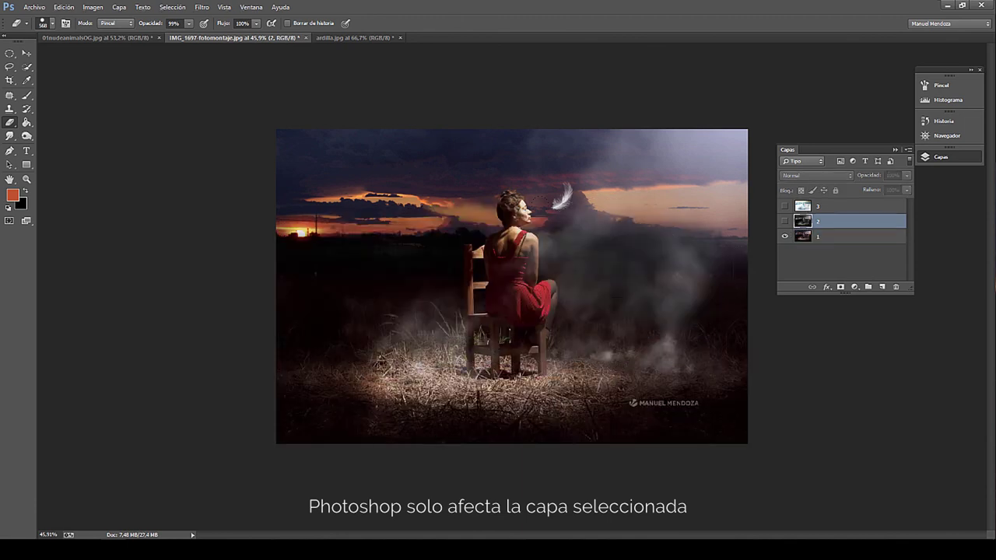
{"action": "left_click", "coordinate": [846, 237]}
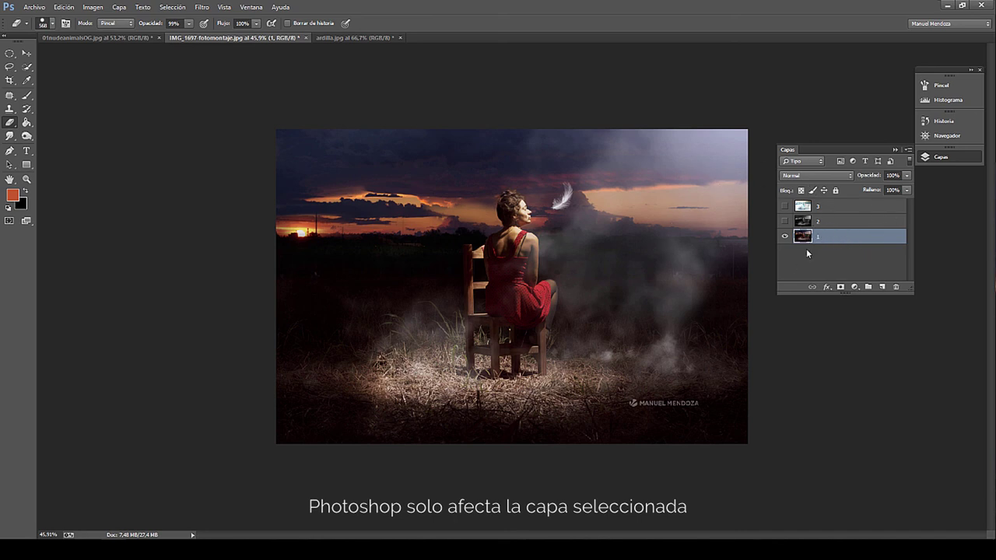
{"action": "left_click", "coordinate": [851, 223]}
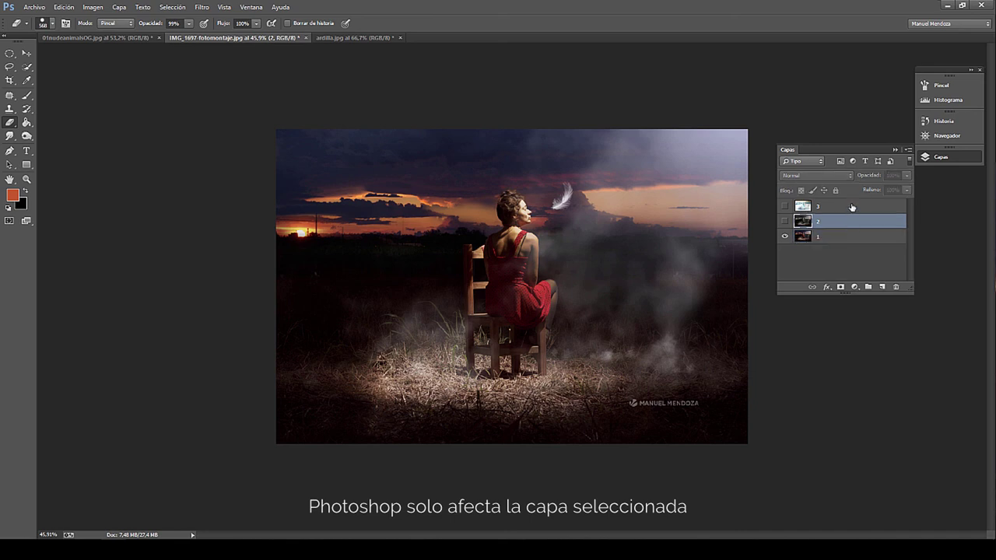
{"action": "left_click", "coordinate": [852, 207]}
{"action": "left_click", "coordinate": [845, 237]}
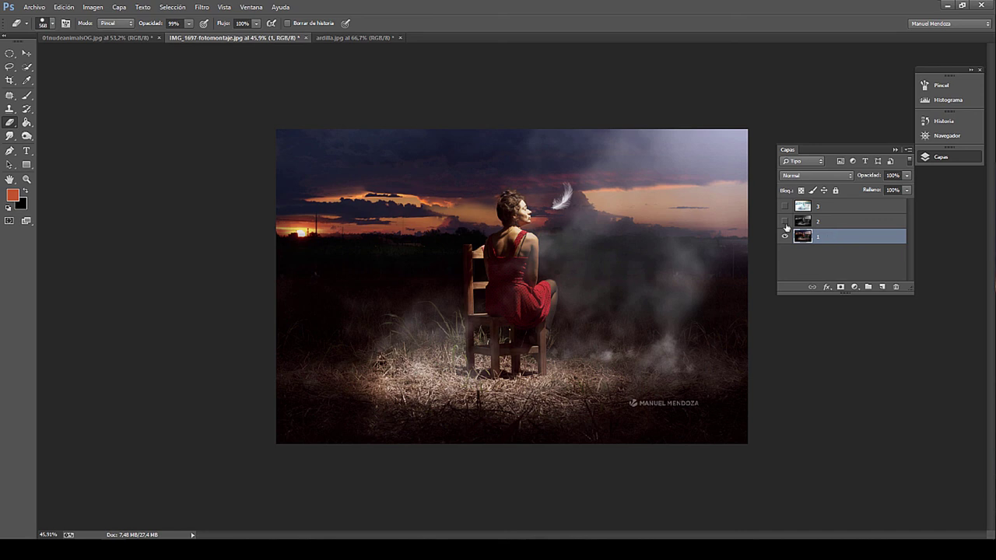
Show layers 2 and 3 again and select layer 1.
{"action": "left_click", "coordinate": [784, 221]}
{"action": "left_click", "coordinate": [785, 207]}
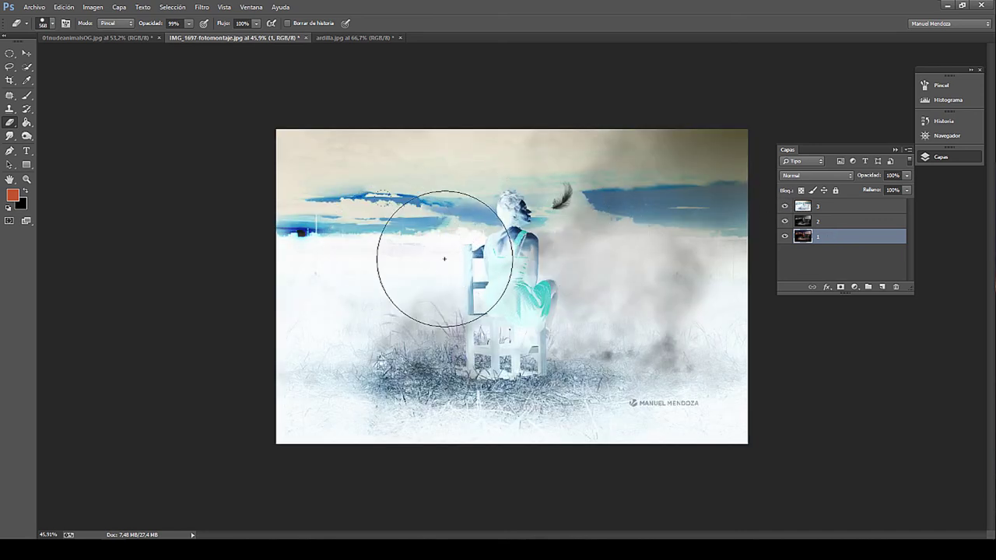
{"action": "left_click", "coordinate": [823, 212]}
{"action": "left_click", "coordinate": [824, 237]}
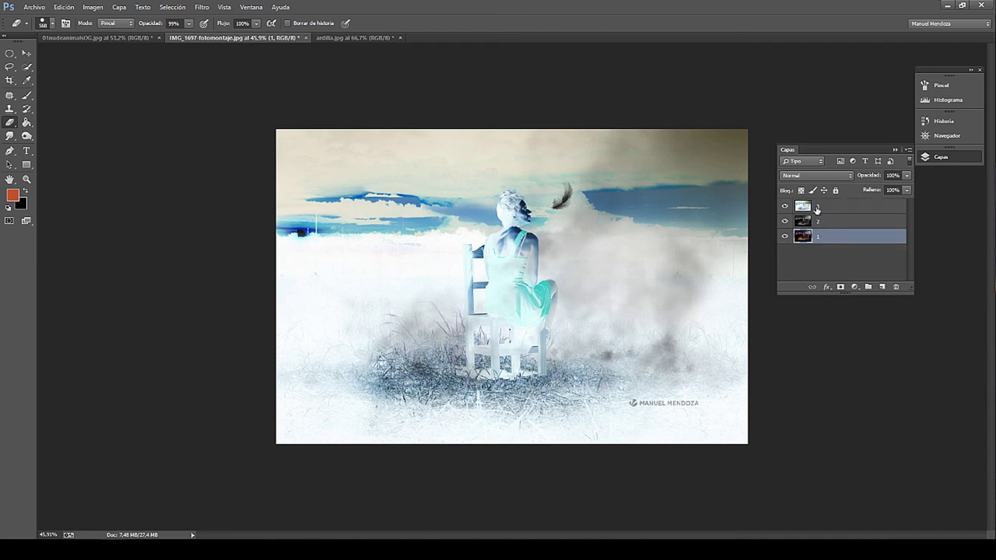
Erase and undo on layer 3, hide layers 2 and 3, then erase on hidden layer 2.
{"action": "left_click", "coordinate": [817, 208]}
{"action": "mouse_move", "coordinate": [285, 350]}
{"action": "left_mouse_down"}
{"action": "mouse_move", "coordinate": [734, 344]}
{"action": "mouse_move", "coordinate": [182, 349]}
{"action": "mouse_move", "coordinate": [755, 311]}
{"action": "mouse_move", "coordinate": [757, 439]}
{"action": "left_mouse_up"}
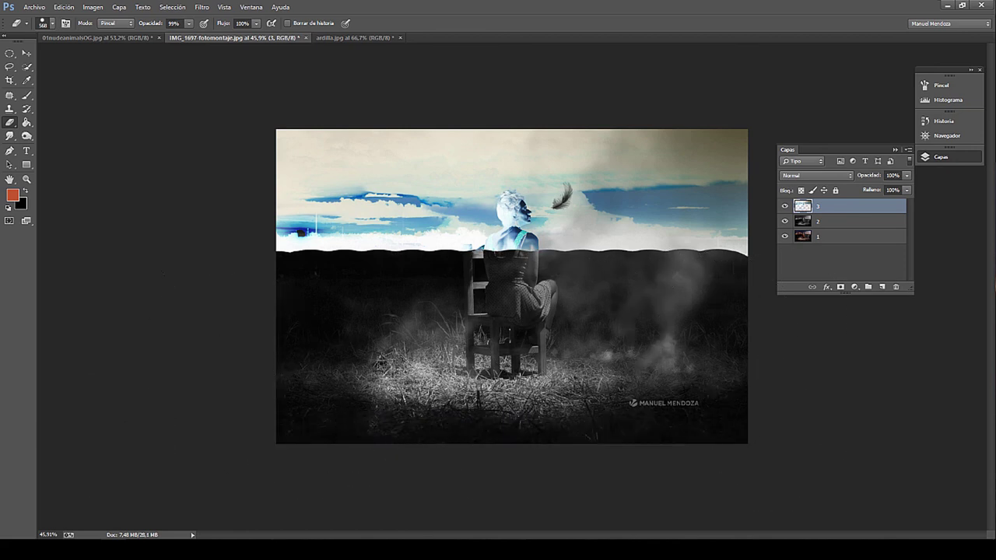
{"action": "key", "text": "ctrl+z"}
{"action": "key", "text": "alt+bracketleft"}
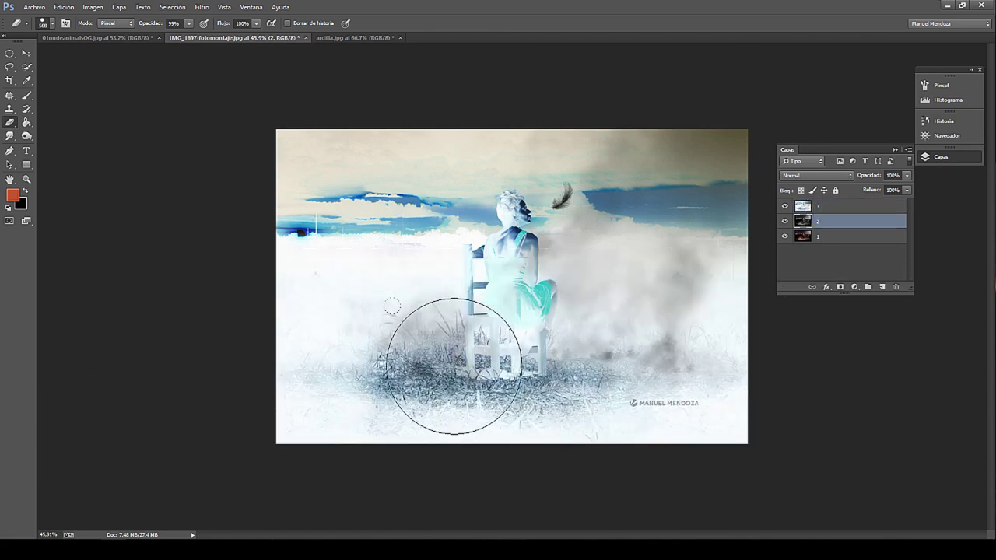
{"action": "left_click_drag", "start_coordinate": [785, 220], "coordinate": [784, 206]}
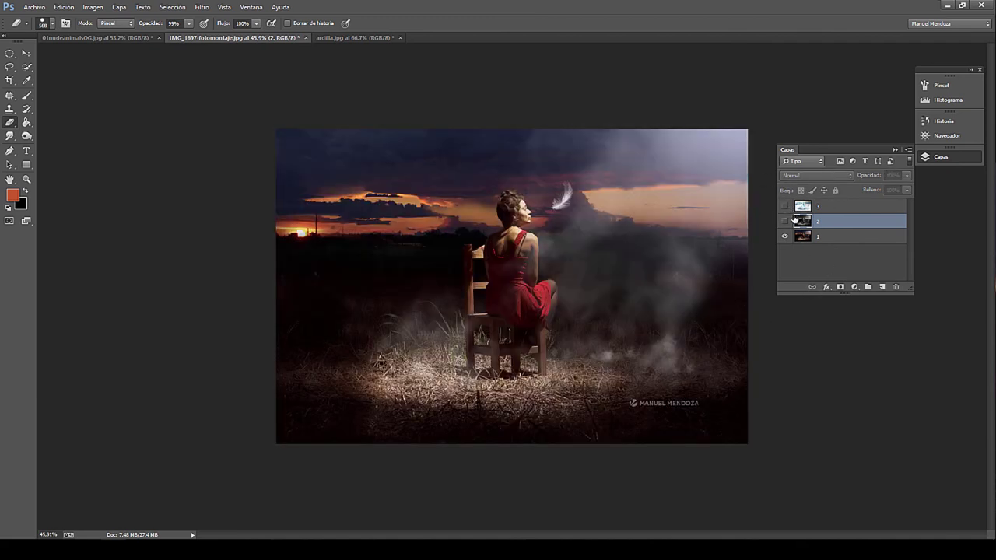
{"action": "left_click", "coordinate": [478, 249]}
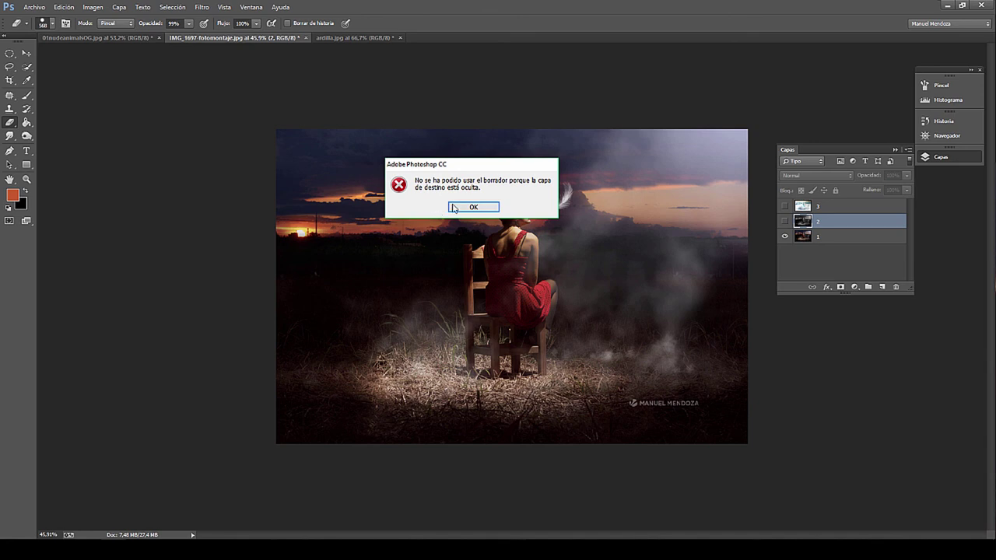
Dismiss the hidden-layer warning, turn layers 2 and 3 back on, and select layer 1.
{"action": "left_click", "coordinate": [472, 207]}
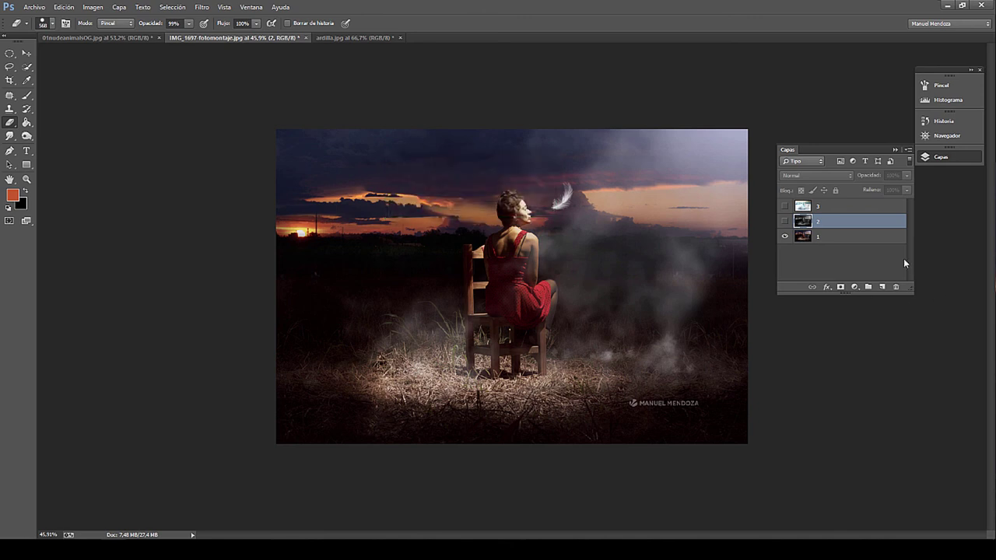
{"action": "left_click", "coordinate": [644, 288]}
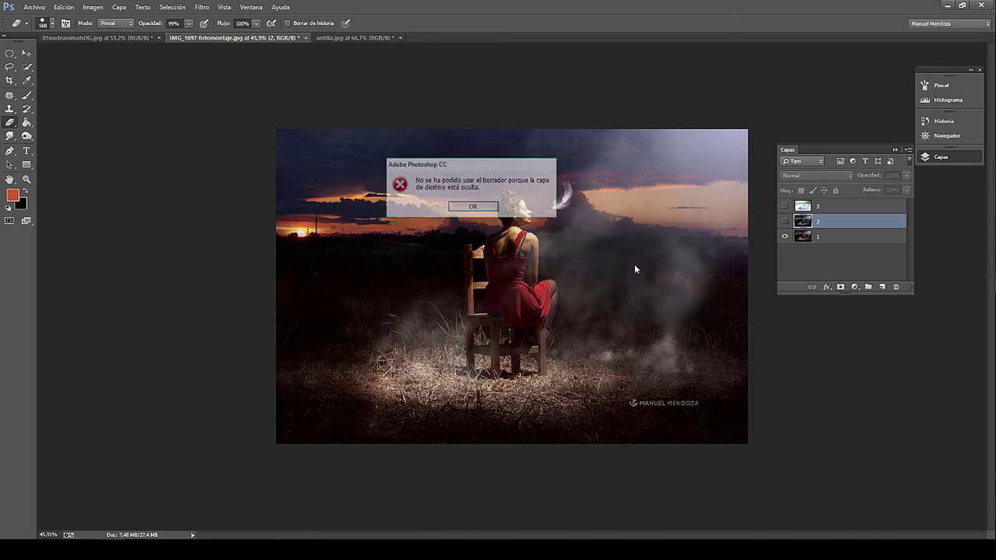
{"action": "left_click", "coordinate": [472, 207]}
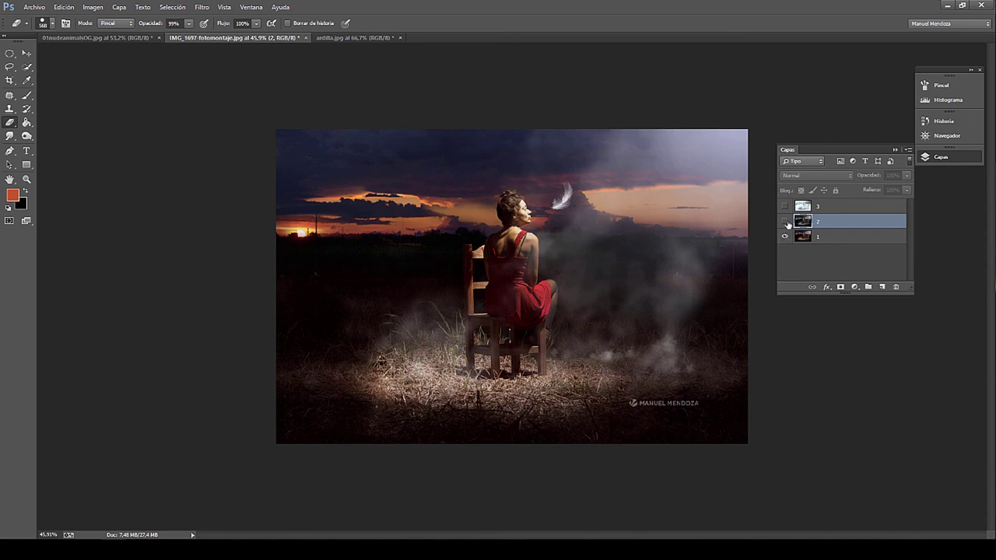
{"action": "left_click", "coordinate": [784, 221]}
{"action": "left_click", "coordinate": [784, 206]}
{"action": "left_click", "coordinate": [826, 207]}
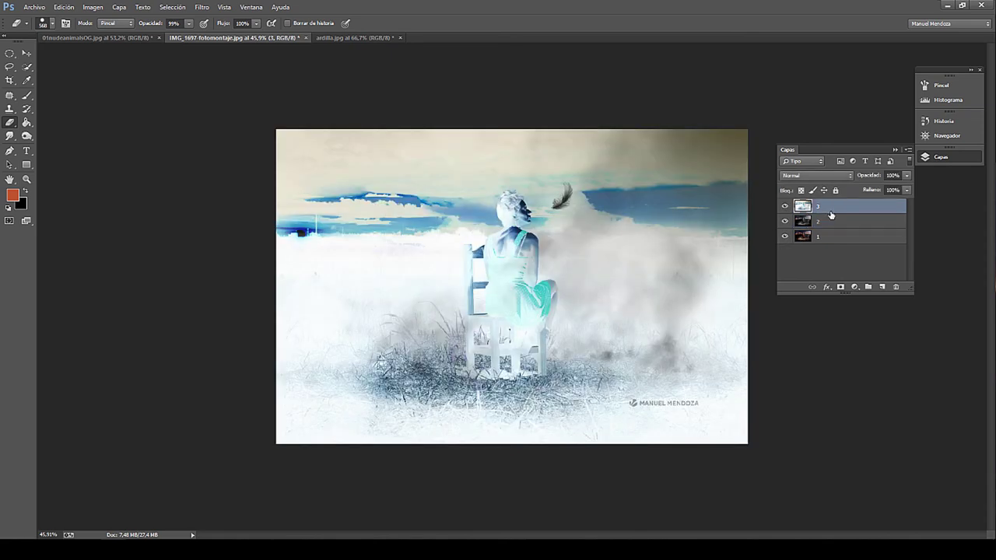
{"action": "left_click", "coordinate": [823, 241]}
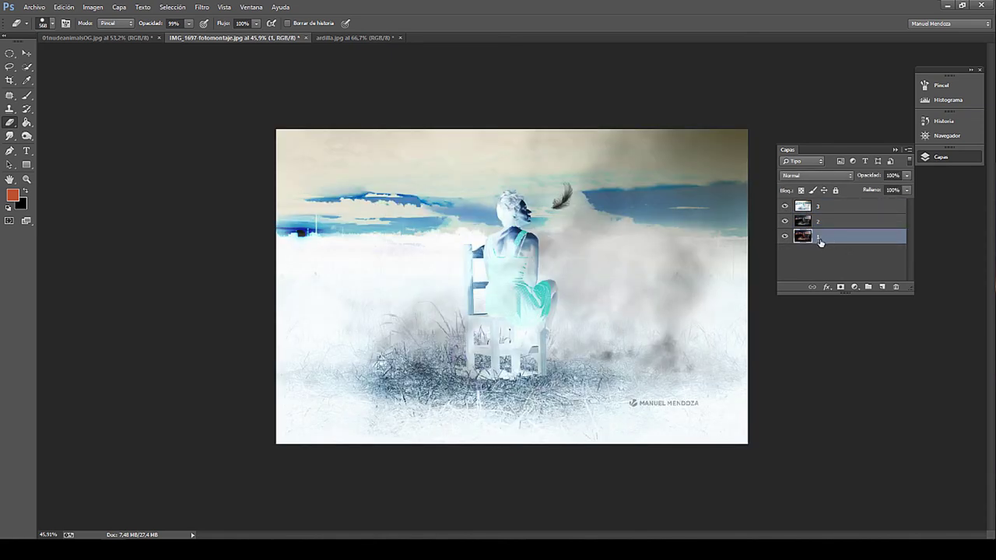
Drag layer 1 to the top and layer 2 above layer 3, then delete layer 1.
{"action": "left_click_drag", "start_coordinate": [826, 241], "coordinate": [857, 200]}
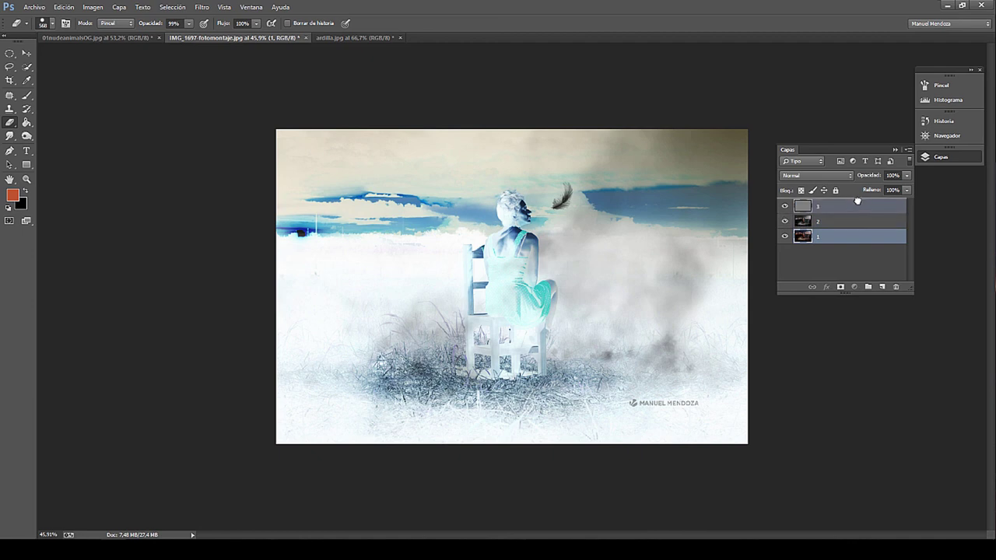
{"action": "mouse_move", "coordinate": [857, 200]}
{"action": "left_mouse_down"}
{"action": "mouse_move", "coordinate": [851, 235]}
{"action": "mouse_move", "coordinate": [858, 203]}
{"action": "mouse_move", "coordinate": [853, 221]}
{"action": "left_mouse_up"}
{"action": "left_click_drag", "start_coordinate": [852, 221], "coordinate": [852, 206]}
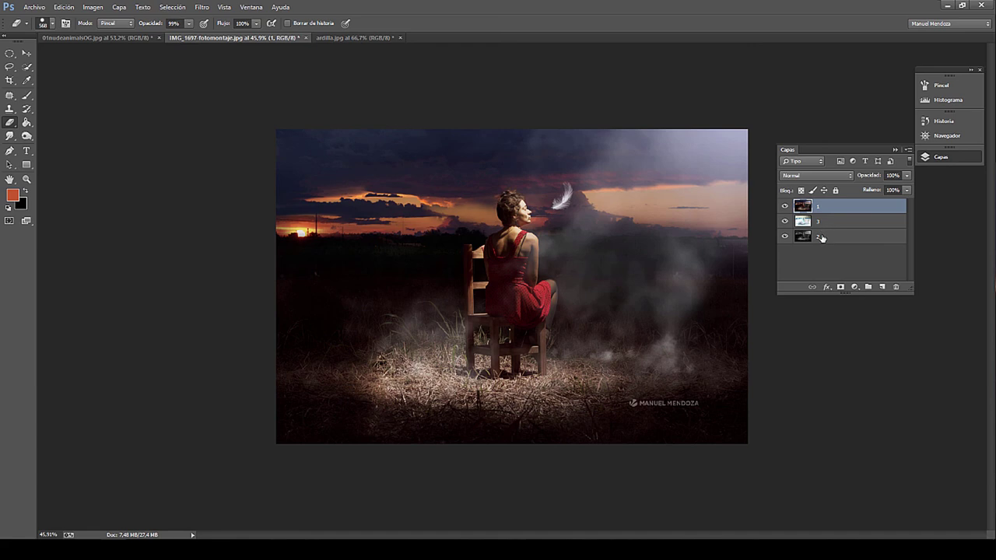
{"action": "left_click_drag", "start_coordinate": [815, 237], "coordinate": [819, 208]}
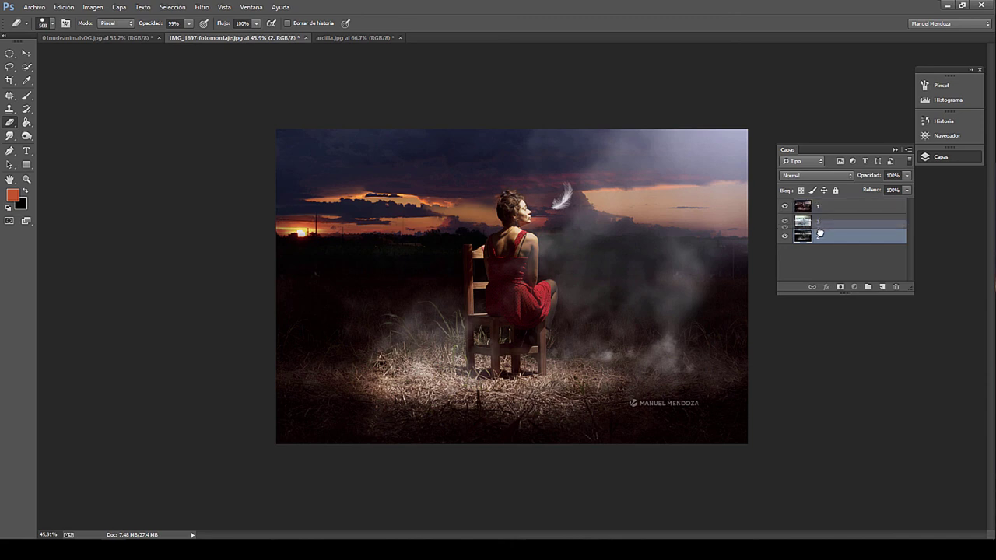
{"action": "left_click_drag", "start_coordinate": [820, 207], "coordinate": [828, 210]}
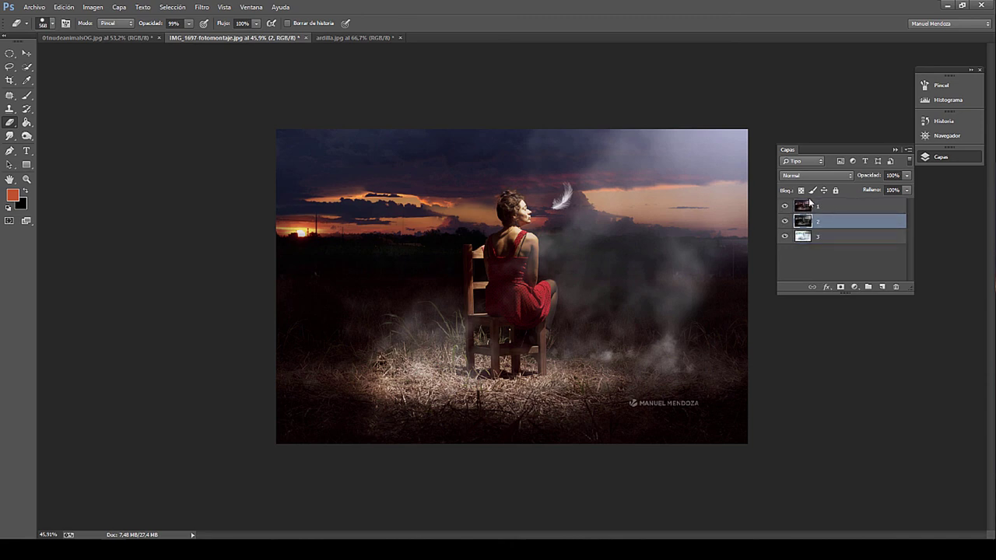
{"action": "left_click", "coordinate": [816, 212]}
{"action": "key", "text": "Delete"}
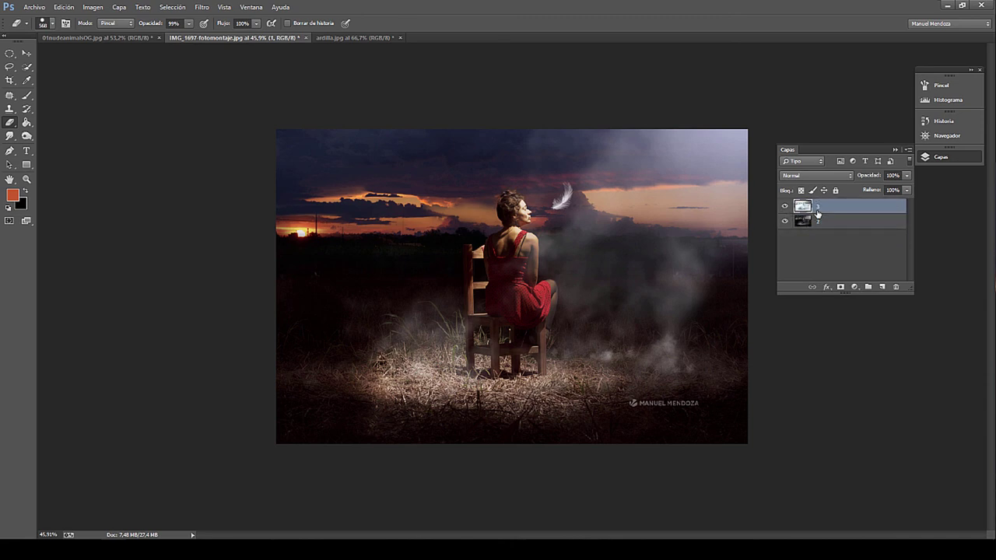
Delete layer 1, cancel layer 2's Blending Options, and drag layer 2 above layer 3.
{"action": "left_click", "coordinate": [834, 224]}
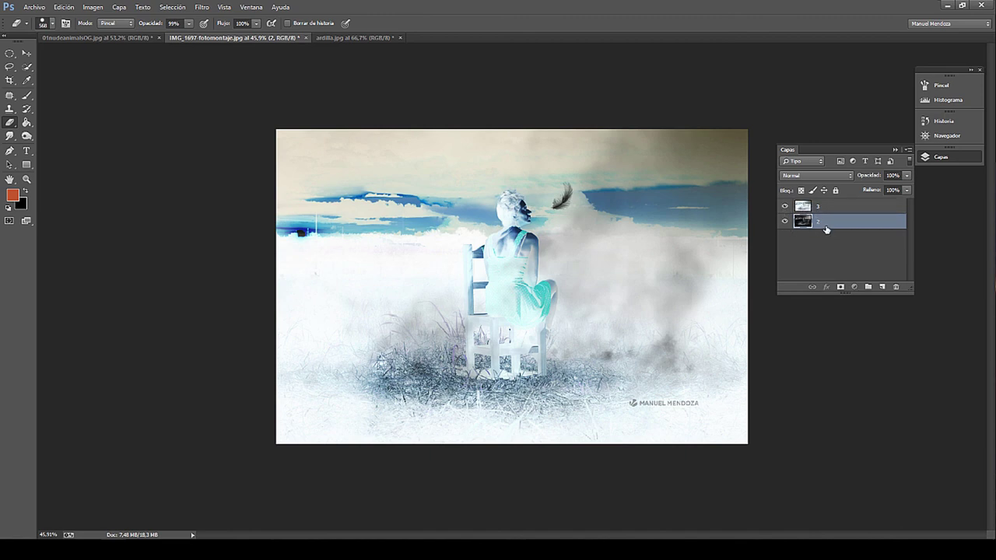
{"action": "double_click", "coordinate": [826, 224]}
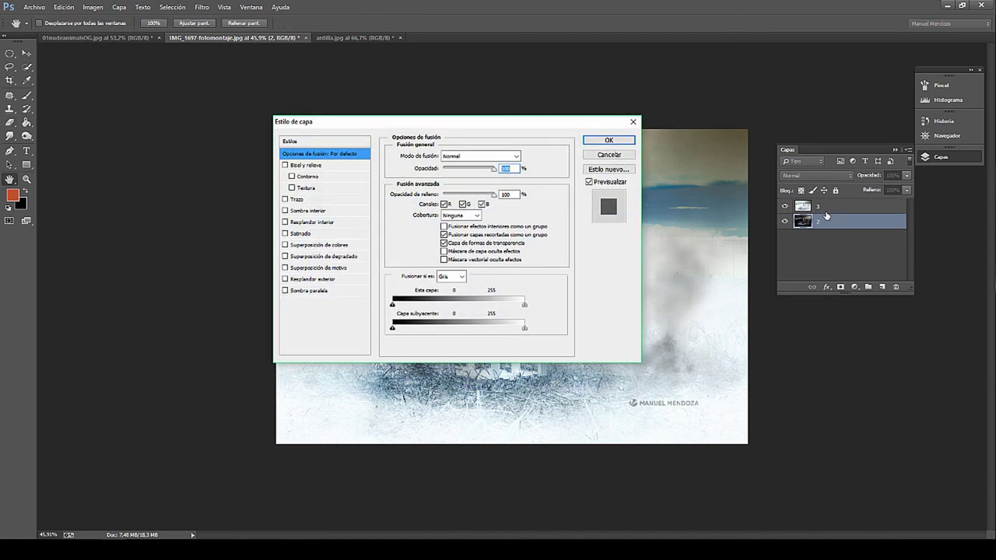
{"action": "key", "text": "Return"}
{"action": "key", "text": "e"}
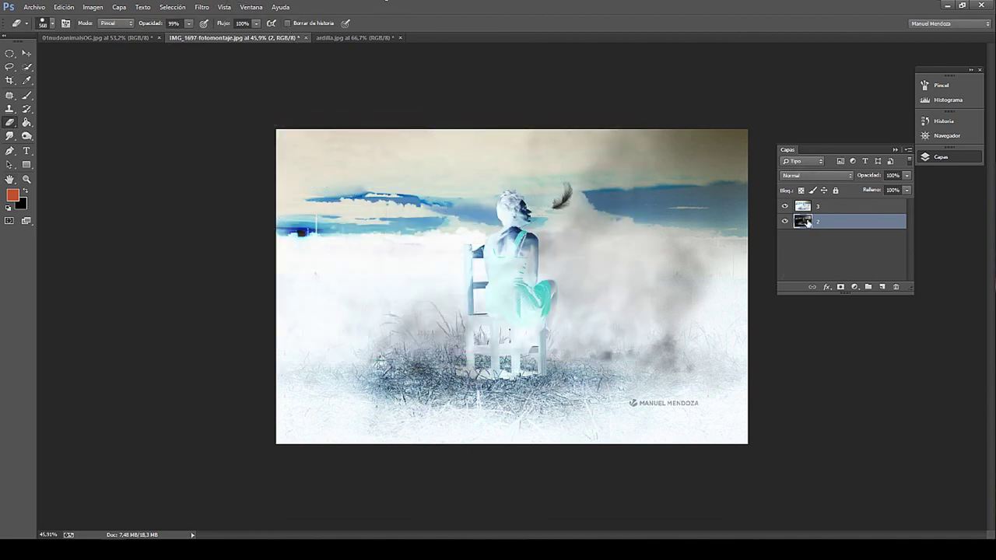
{"action": "left_click_drag", "start_coordinate": [801, 224], "coordinate": [804, 222]}
{"action": "mouse_move", "coordinate": [830, 220]}
{"action": "left_mouse_down"}
{"action": "mouse_move", "coordinate": [840, 201]}
{"action": "mouse_move", "coordinate": [832, 195]}
{"action": "mouse_move", "coordinate": [826, 222]}
{"action": "mouse_move", "coordinate": [829, 207]}
{"action": "left_mouse_up"}
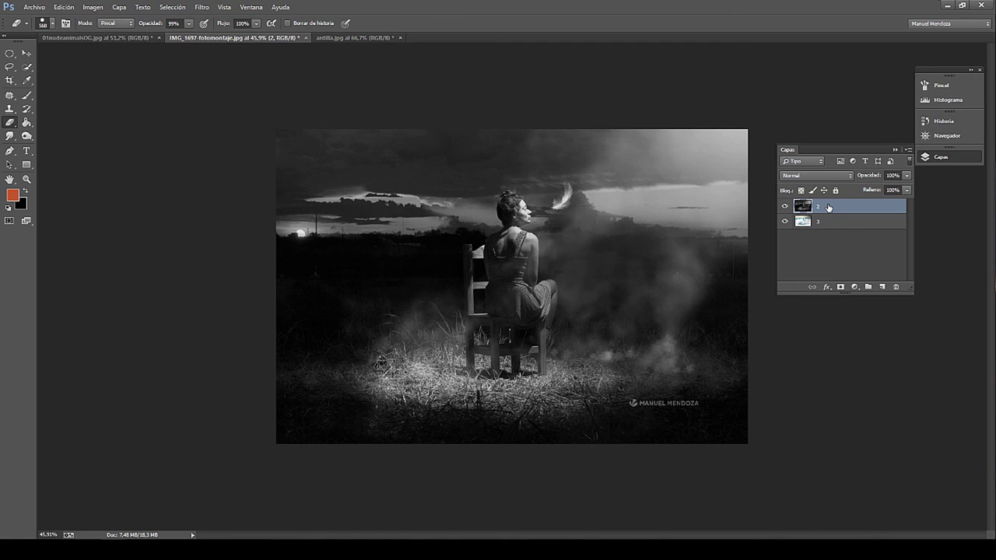
Duplicate layer 2 twice with Ctrl+J and select the two copies.
{"action": "key", "text": "ctrl+j"}
{"action": "key", "text": "ctrl+j"}
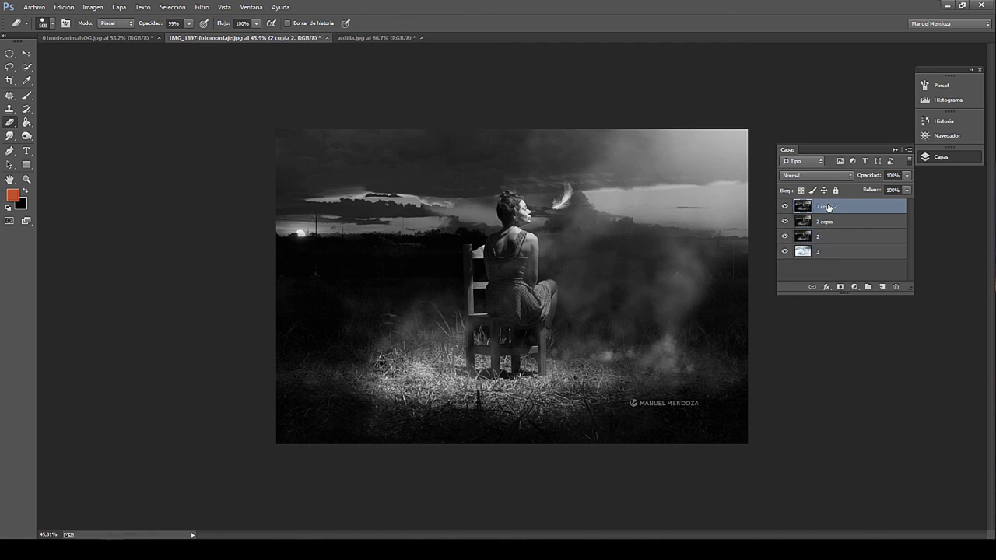
{"action": "left_click", "coordinate": [833, 236], "text": "shift"}
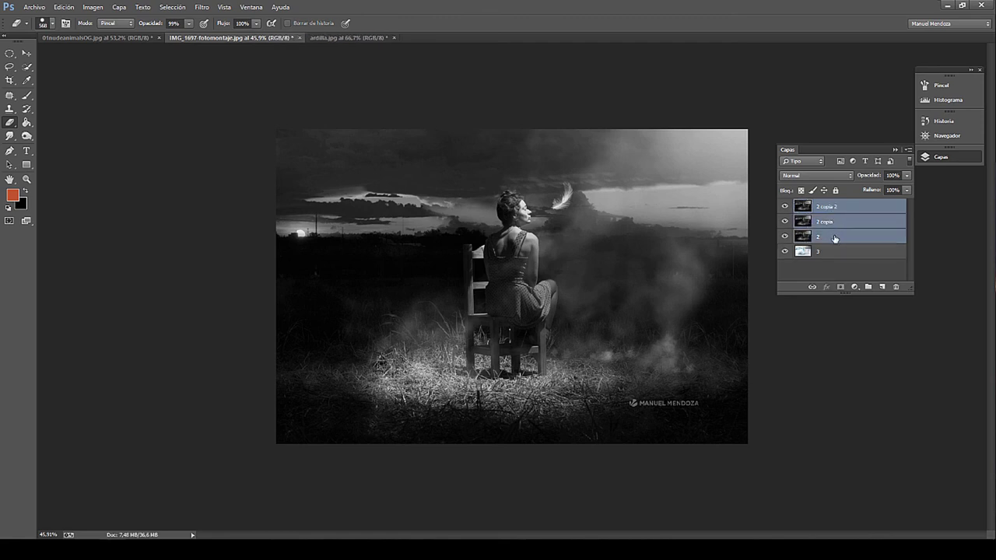
{"action": "left_click", "coordinate": [835, 251]}
{"action": "left_click", "coordinate": [836, 221]}
{"action": "left_click", "coordinate": [836, 208], "text": "shift"}
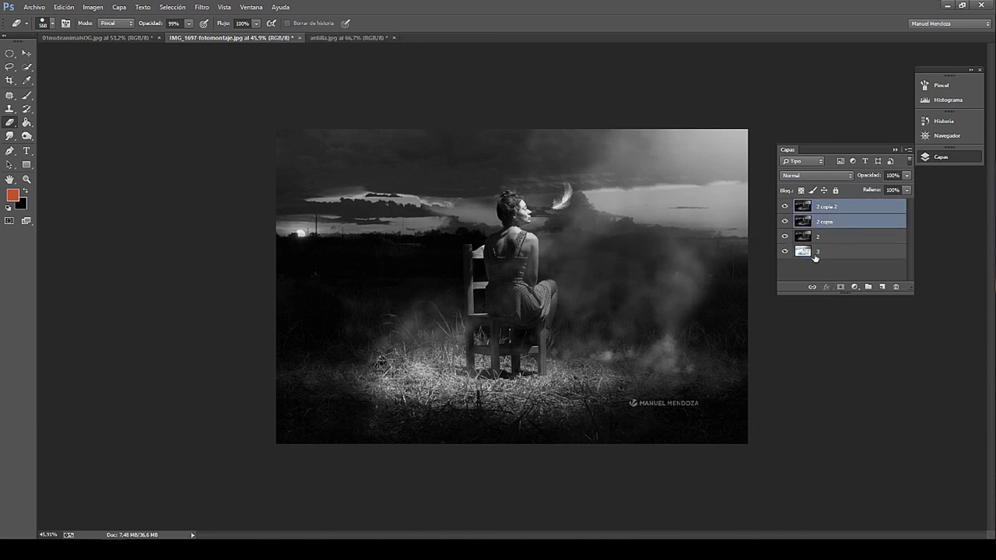
Rename the copies '3' and '4'.
{"action": "double_click", "coordinate": [829, 221]}
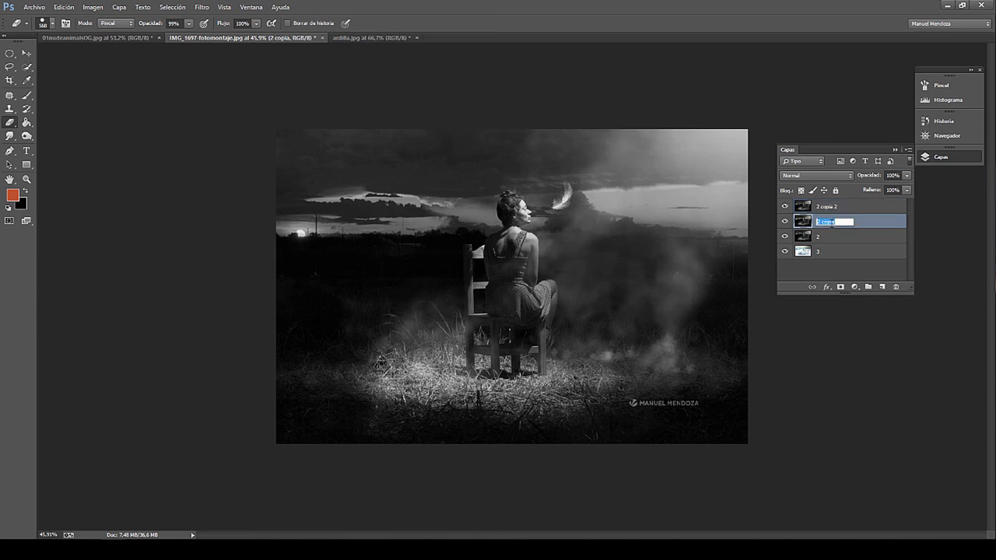
{"action": "type", "text": "3"}
{"action": "key", "text": "Return"}
{"action": "double_click", "coordinate": [832, 205]}
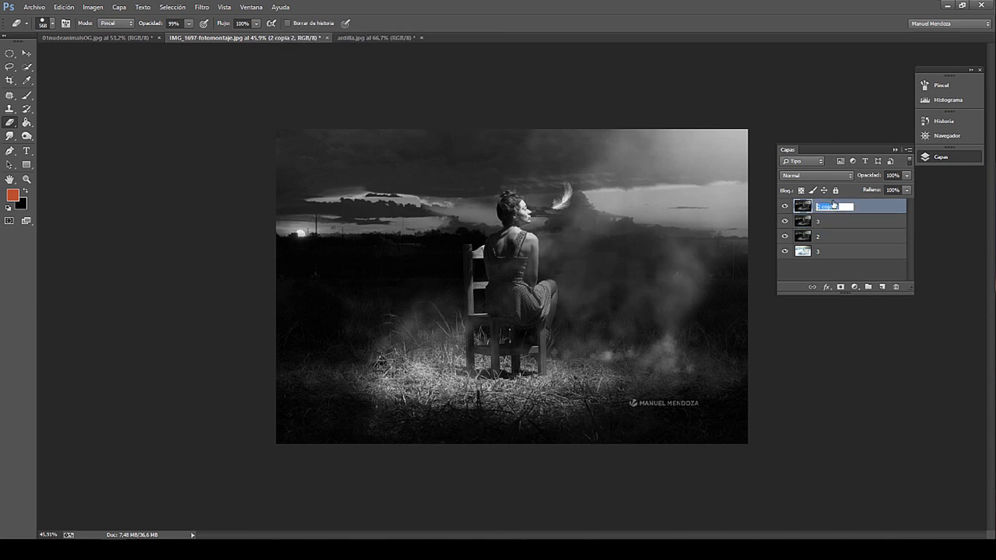
{"action": "type", "text": "4"}
{"action": "key", "text": "Return"}
Test grouping layers 4 and 3 with Ctrl+G, undo it twice, then duplicate layer 4.
{"action": "left_click", "coordinate": [828, 221], "text": "shift"}
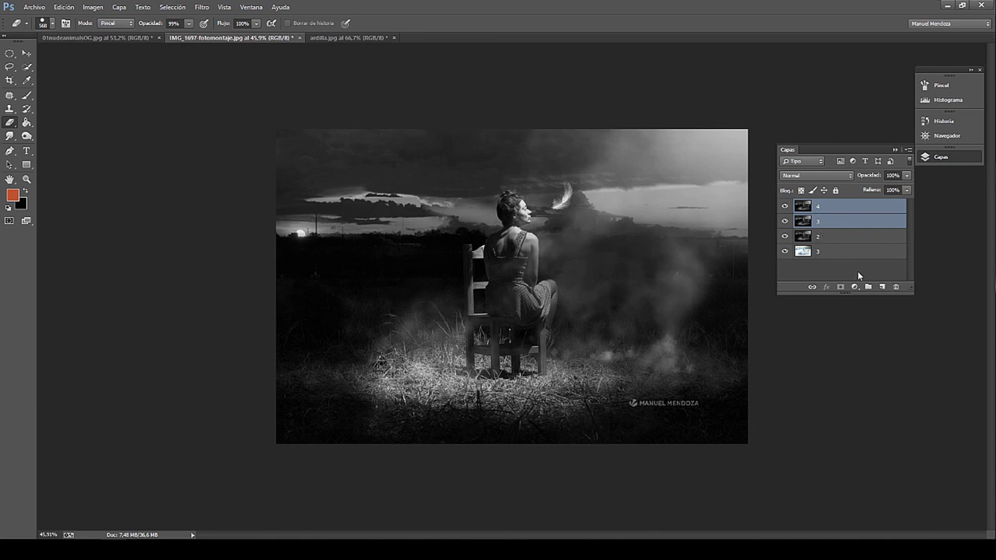
{"action": "key", "text": "ctrl+g"}
{"action": "key", "text": "ctrl+z"}
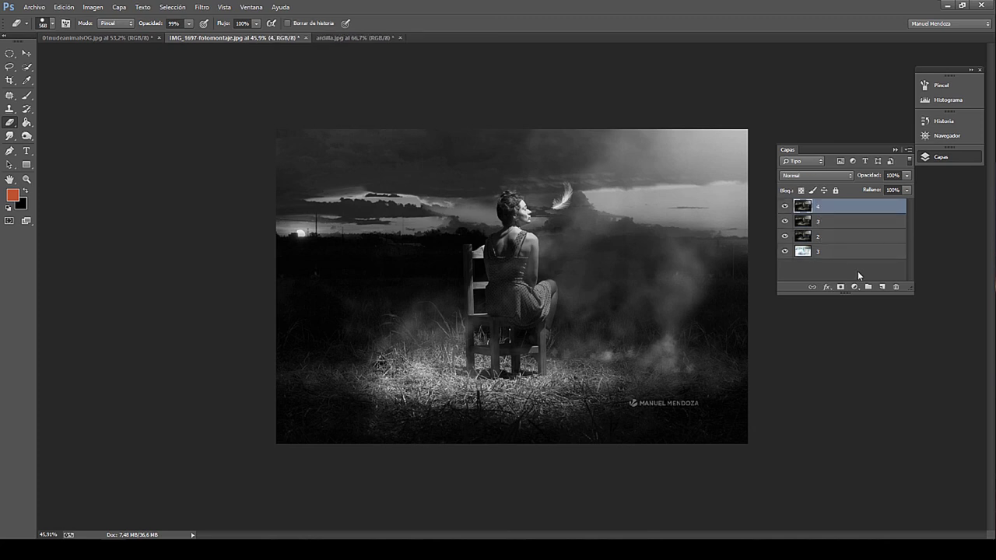
{"action": "left_click", "coordinate": [848, 227], "text": "shift"}
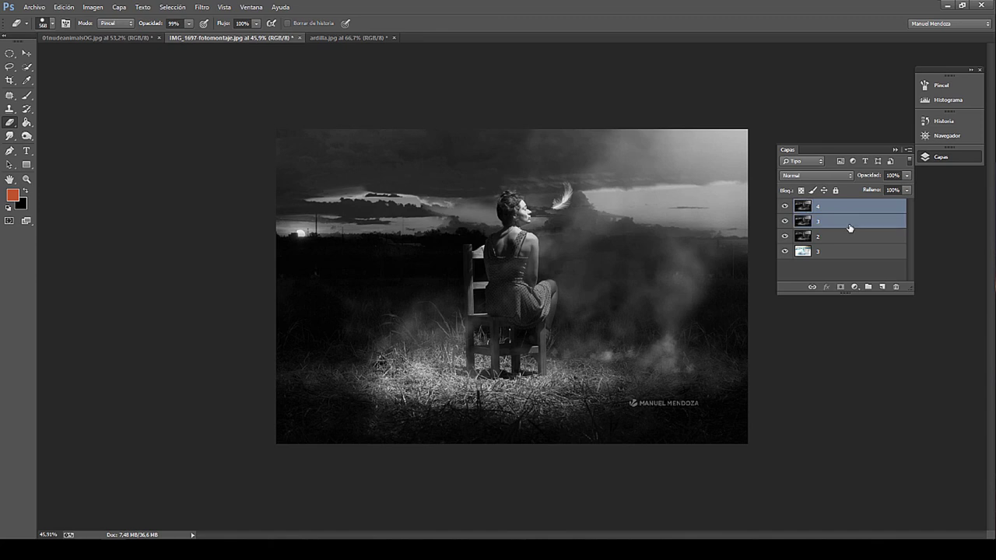
{"action": "key", "text": "ctrl+g"}
{"action": "key", "text": "ctrl+z"}
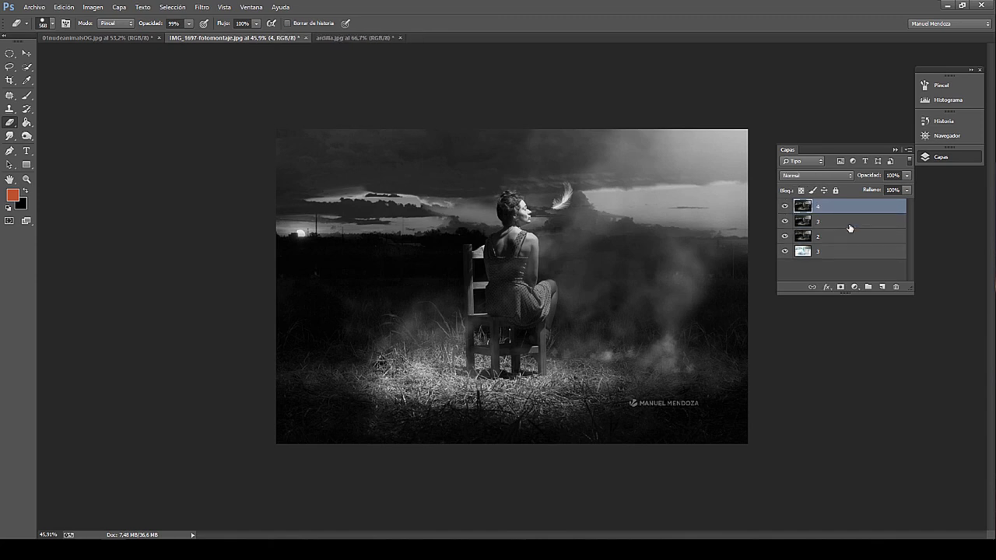
{"action": "key", "text": "ctrl+j"}
{"action": "key", "text": "ctrl+j"}
{"action": "key", "text": "ctrl+j"}
{"action": "key", "text": "ctrl+j"}
{"action": "key", "text": "ctrl+j"}
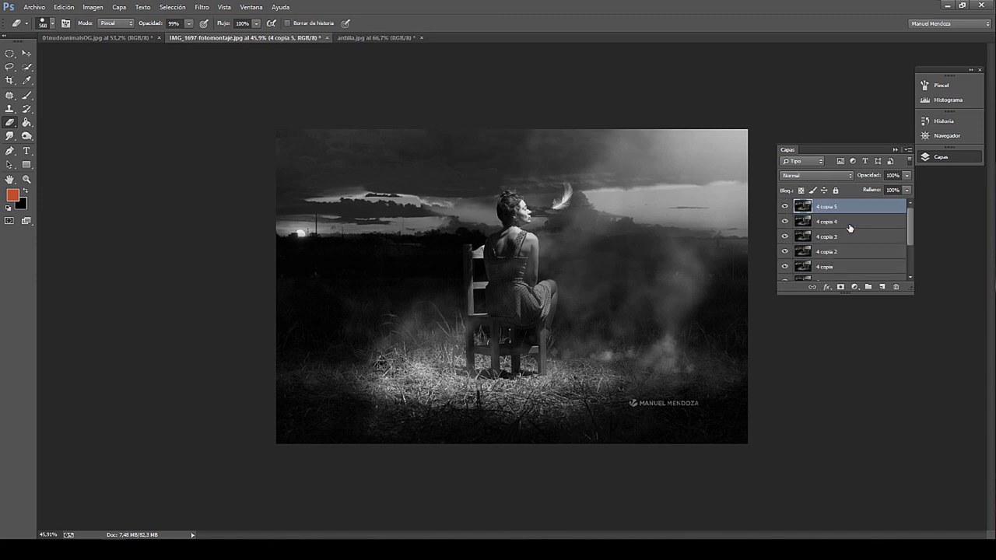
Lengthen the Layers panel to show every layer, briefly hiding all but layer 3, then restoring visibility.
{"action": "left_click_drag", "start_coordinate": [906, 293], "coordinate": [906, 406]}
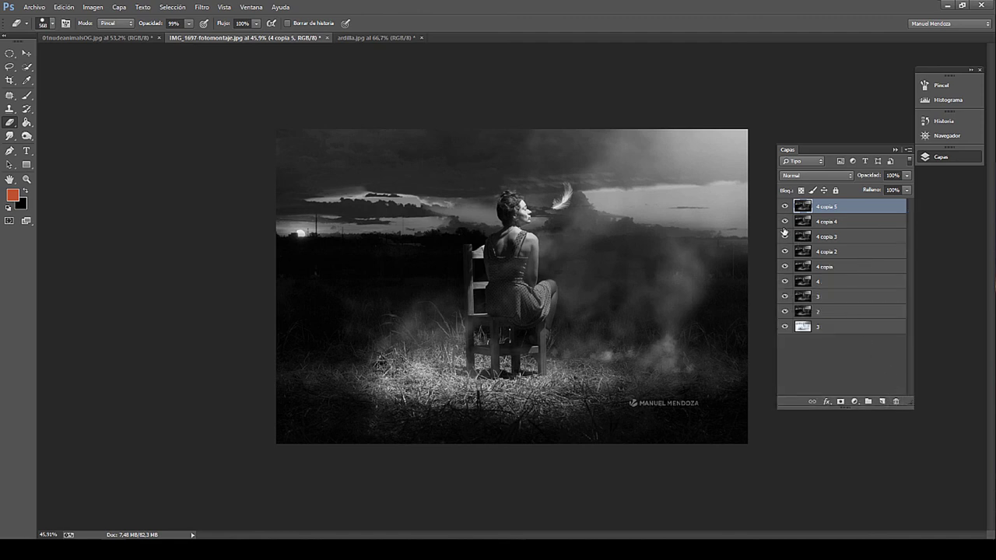
{"action": "mouse_move", "coordinate": [784, 207]}
{"action": "left_mouse_down"}
{"action": "mouse_move", "coordinate": [784, 312]}
{"action": "mouse_move", "coordinate": [787, 212]}
{"action": "left_mouse_up"}
{"action": "left_click", "coordinate": [785, 326]}
Select the 4 copia layers together with layers 3, 2 and 4.
{"action": "left_click", "coordinate": [826, 267]}
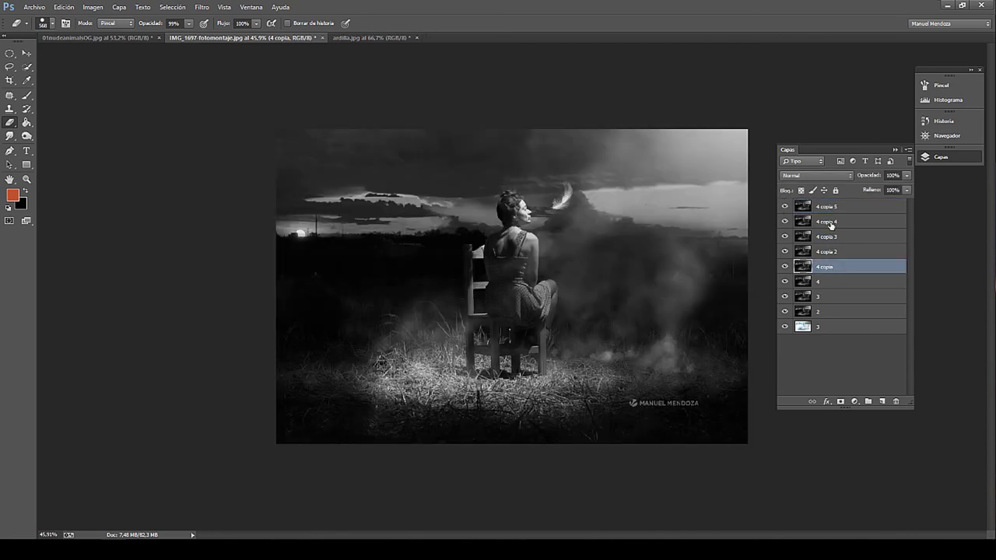
{"action": "left_click", "coordinate": [831, 207], "text": "shift"}
{"action": "left_click", "coordinate": [827, 298]}
{"action": "left_click", "coordinate": [826, 311]}
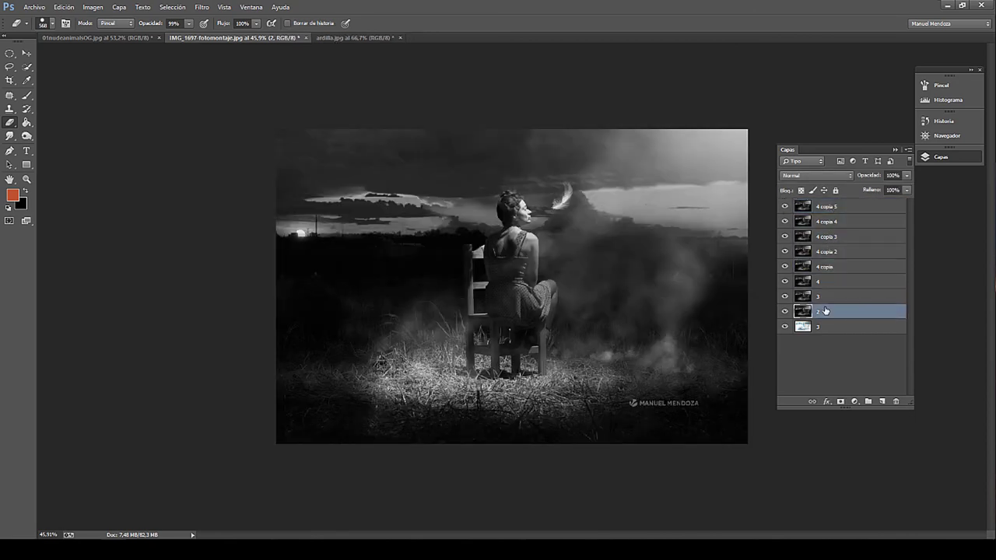
{"action": "left_click", "coordinate": [827, 282], "text": "ctrl"}
{"action": "left_click", "coordinate": [835, 253], "text": "ctrl"}
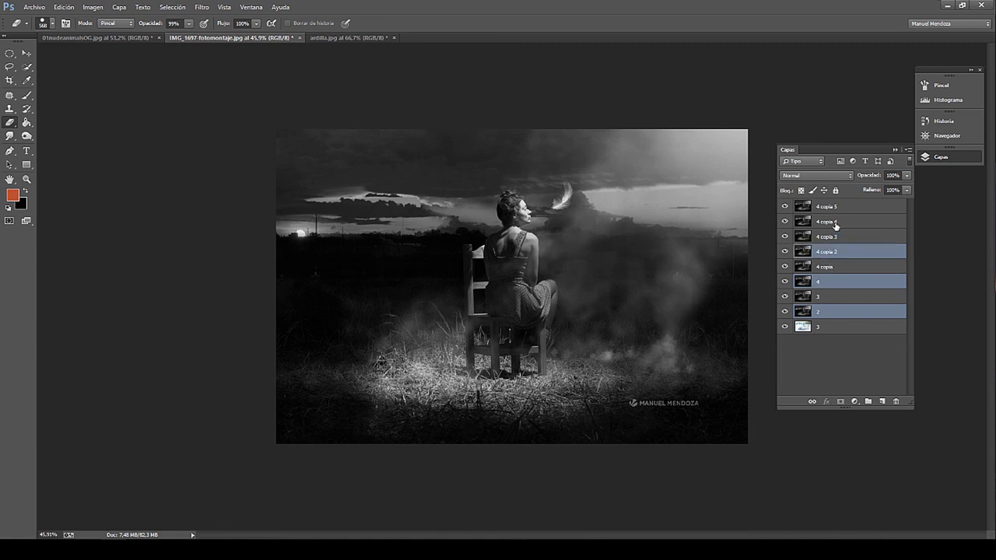
{"action": "left_click", "coordinate": [835, 224], "text": "ctrl"}
{"action": "left_click", "coordinate": [837, 207], "text": "ctrl"}
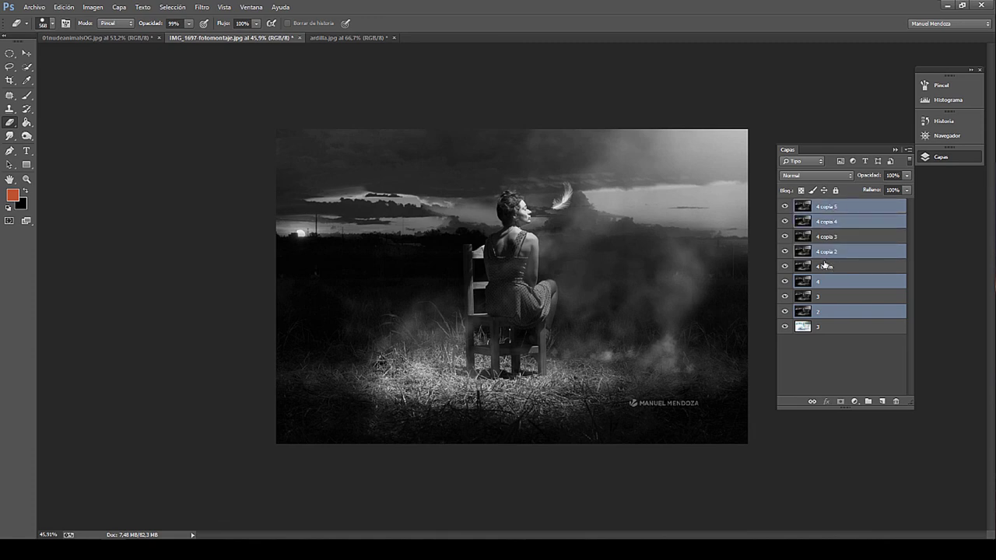
Select every layer from 4 copia 5 down to layer 2 and drag them to the trash.
{"action": "left_click", "coordinate": [815, 311]}
{"action": "left_click", "coordinate": [837, 208], "text": "shift"}
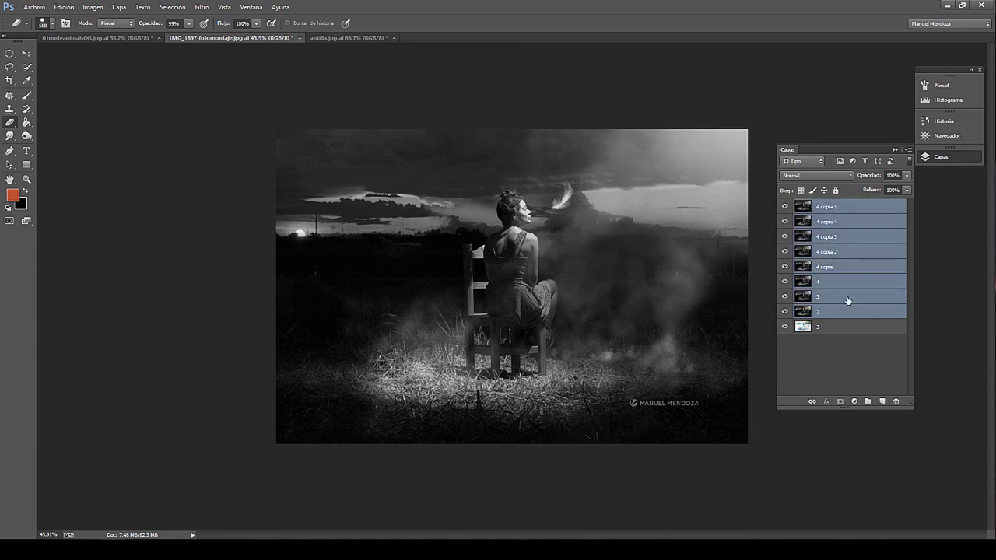
{"action": "left_click", "coordinate": [847, 315]}
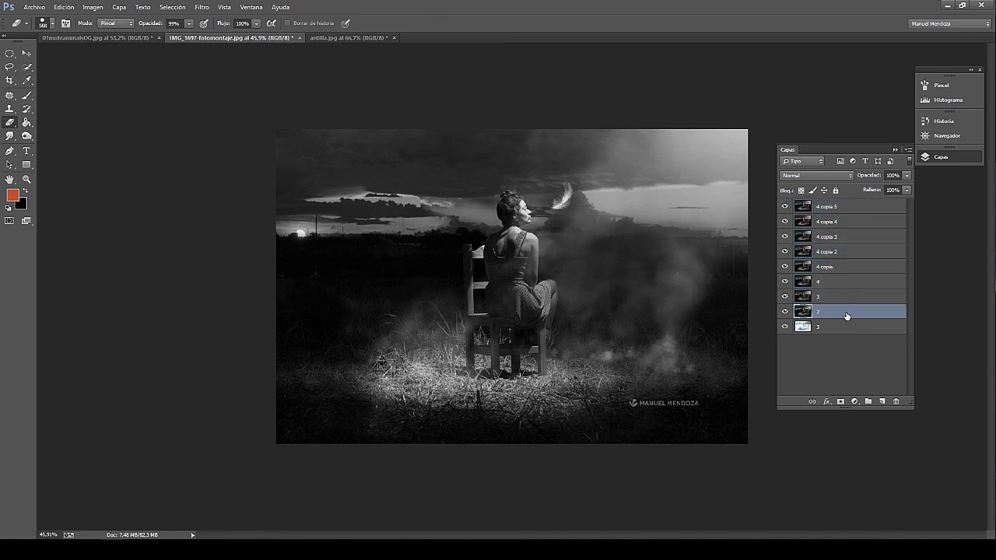
{"action": "left_click", "coordinate": [834, 209], "text": "shift"}
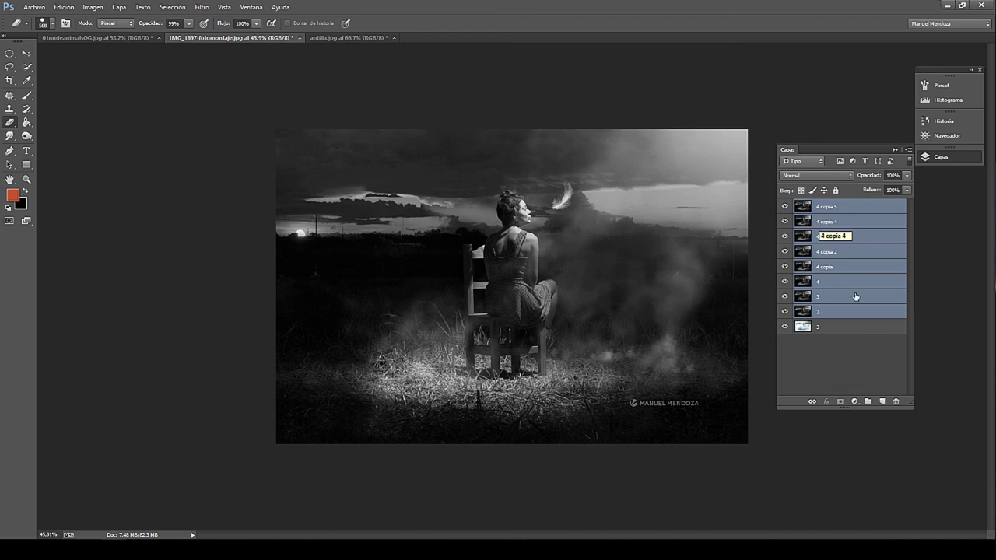
{"action": "left_click_drag", "start_coordinate": [825, 222], "coordinate": [895, 400]}
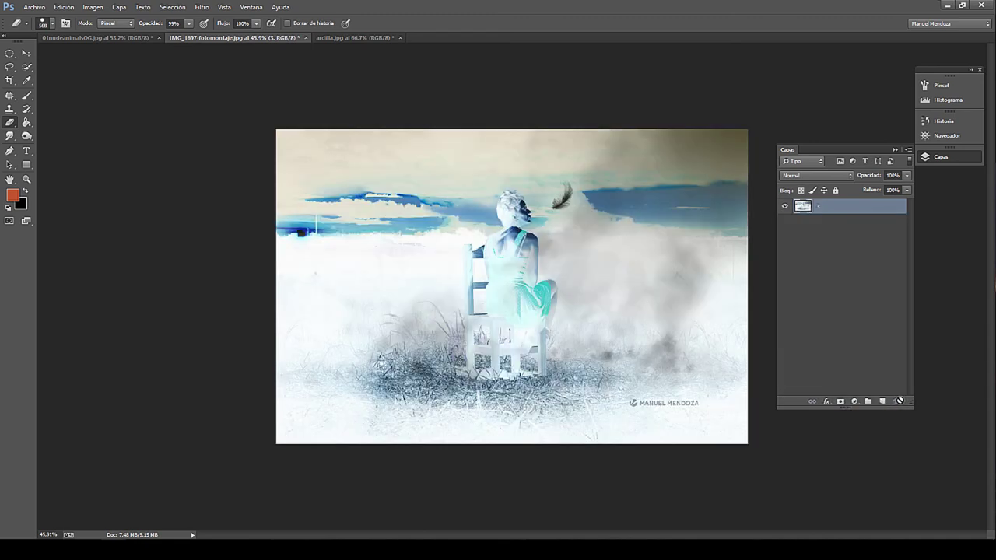
Undo the bulk deletion, then delete the selected layers and one extra layer.
{"action": "key", "text": "ctrl+z"}
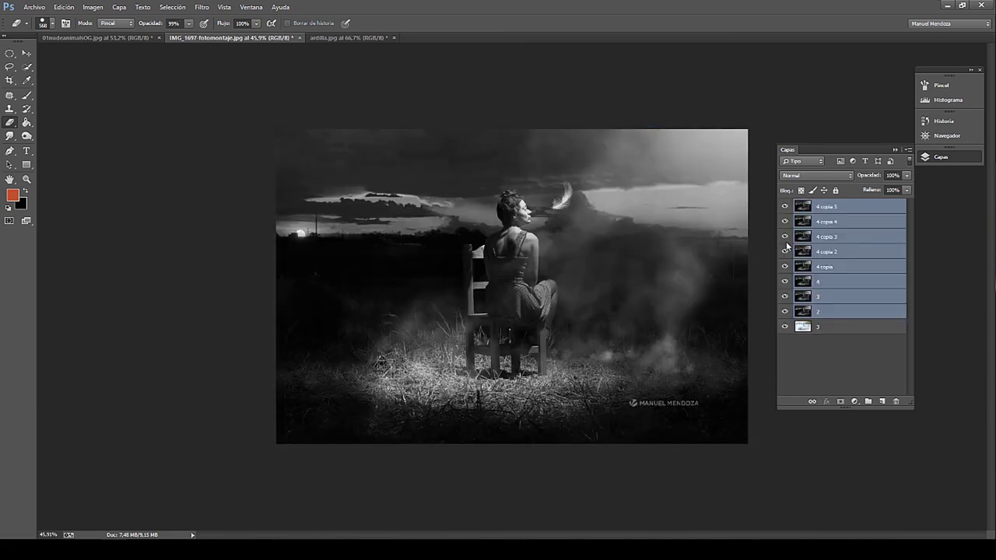
{"action": "left_click_drag", "start_coordinate": [877, 370], "coordinate": [895, 402]}
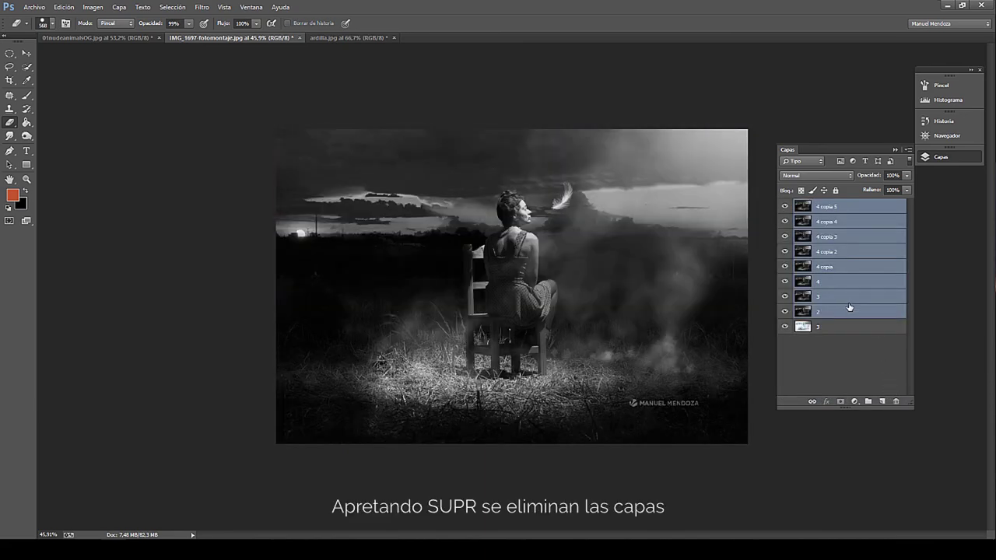
{"action": "left_click", "coordinate": [848, 300]}
{"action": "key", "text": "Delete"}
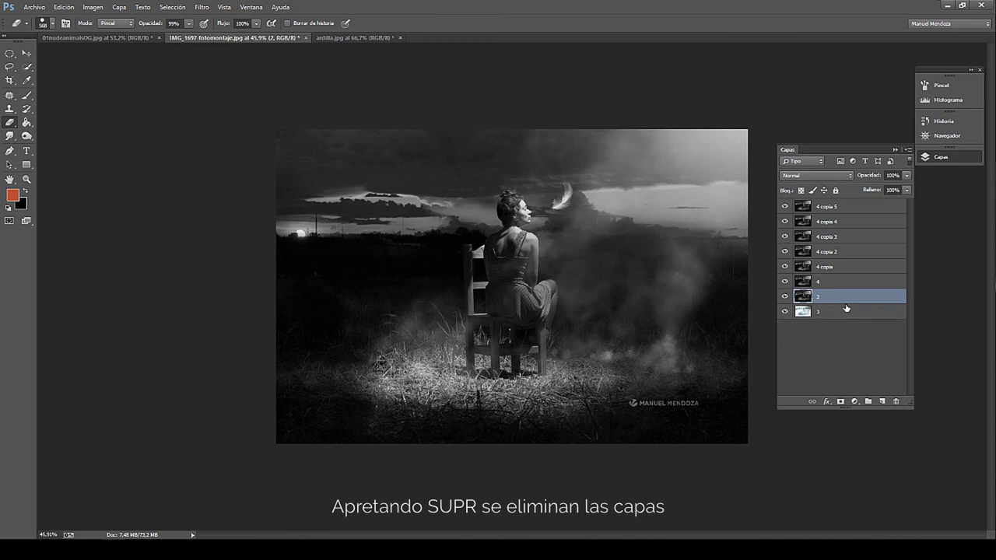
Delete 4 copia, 4 copia 3, 4 copia 4 and the remaining extra copies.
{"action": "left_click", "coordinate": [837, 274]}
{"action": "key", "text": "Delete"}
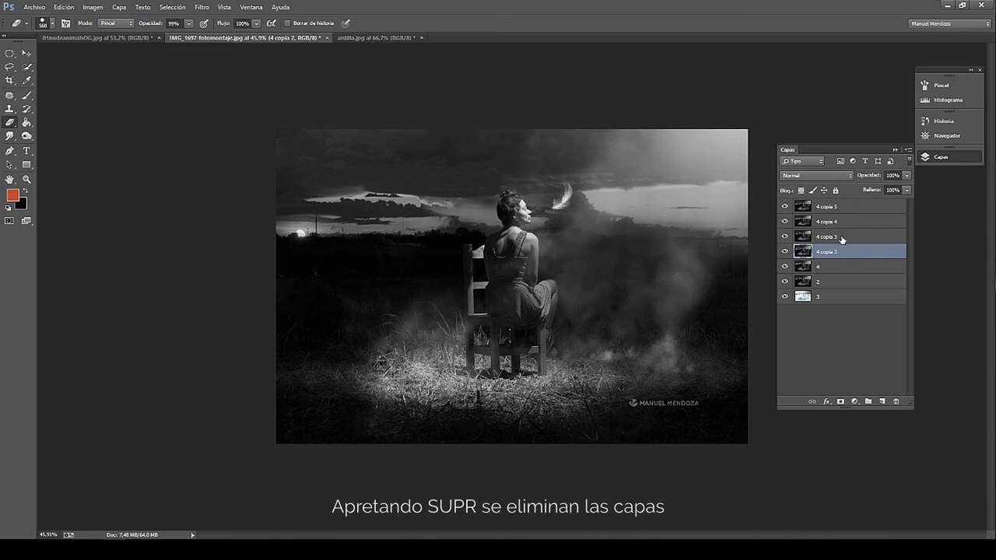
{"action": "left_click", "coordinate": [842, 236]}
{"action": "key", "text": "Delete"}
{"action": "left_click", "coordinate": [842, 221]}
{"action": "key", "text": "Delete"}
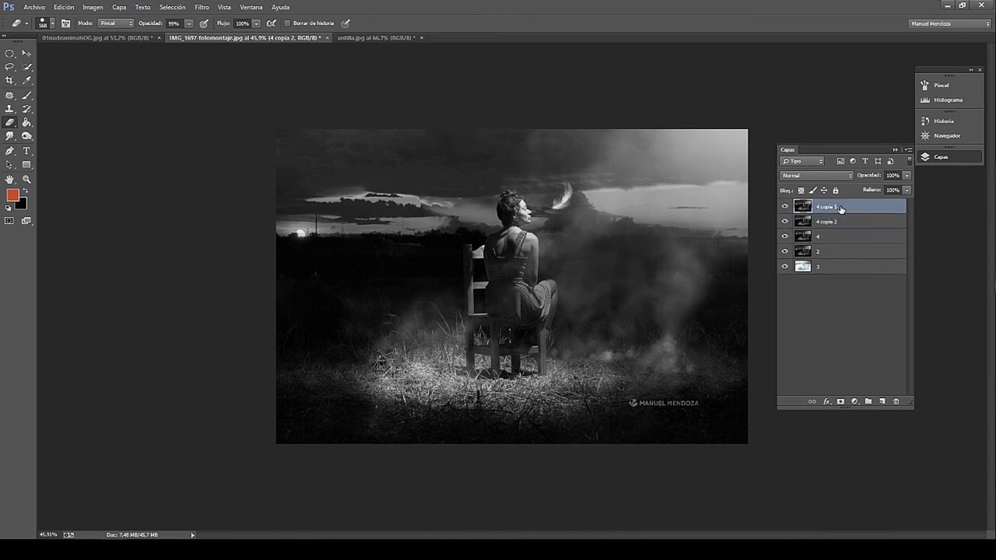
{"action": "left_click", "coordinate": [841, 206]}
{"action": "key", "text": "Delete"}
{"action": "key", "text": "Delete"}
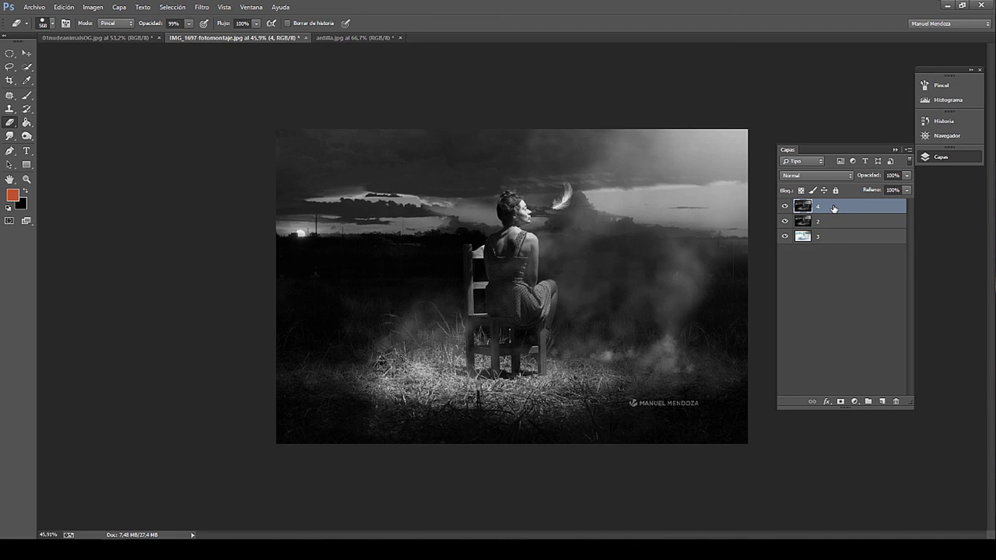
Merge the layers, step back four history states, then delete layers 3 and 2.
{"action": "key", "text": "ctrl+e"}
{"action": "key", "text": "ctrl+e"}
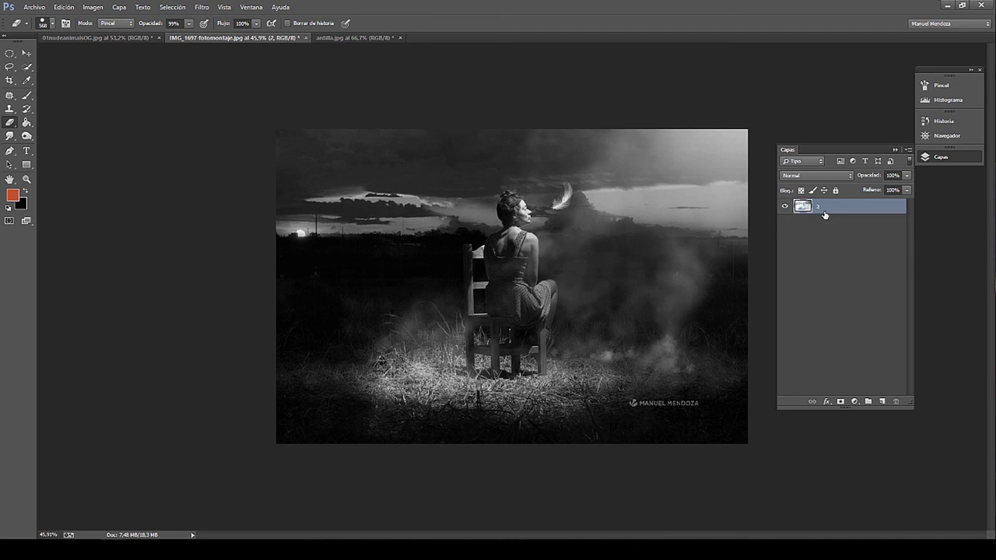
{"action": "key", "text": "ctrl+alt+z"}
{"action": "key", "text": "ctrl+alt+z"}
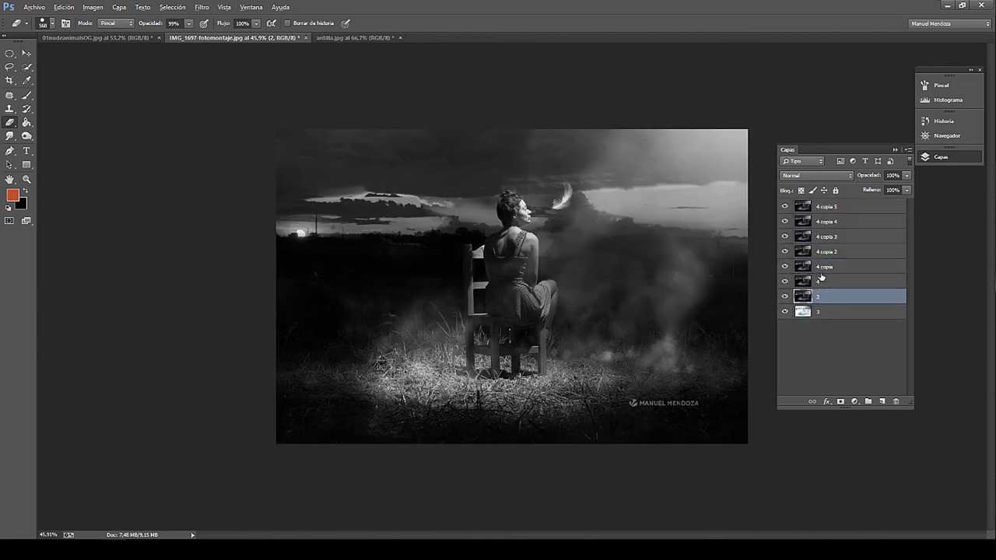
{"action": "key", "text": "ctrl+alt+z"}
{"action": "key", "text": "ctrl+alt+z"}
{"action": "key", "text": "ctrl+alt+z"}
{"action": "key", "text": "ctrl+alt+z"}
{"action": "key", "text": "ctrl+alt+z"}
{"action": "key", "text": "ctrl+alt+z"}
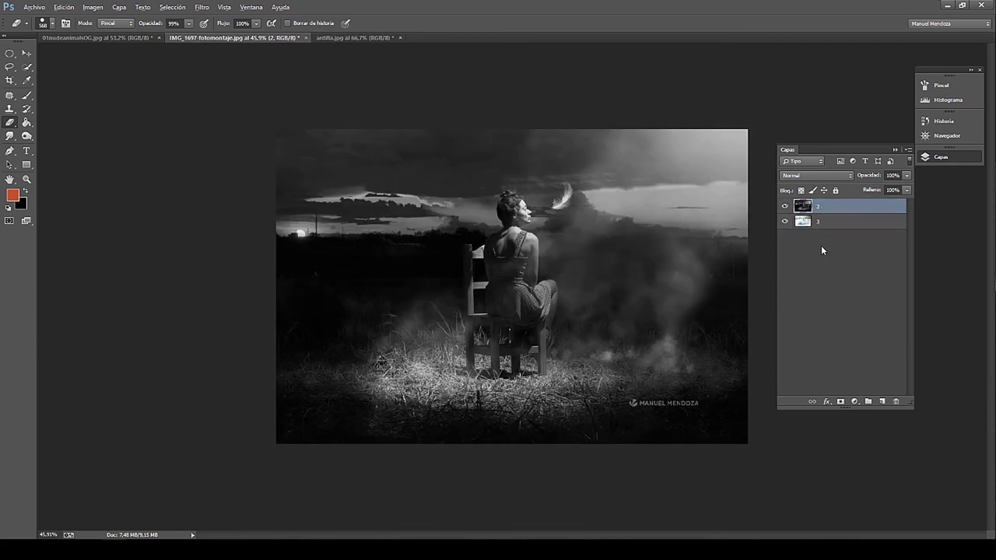
{"action": "key", "text": "ctrl+alt+z"}
{"action": "key", "text": "ctrl+alt+z"}
{"action": "key", "text": "ctrl+alt+z"}
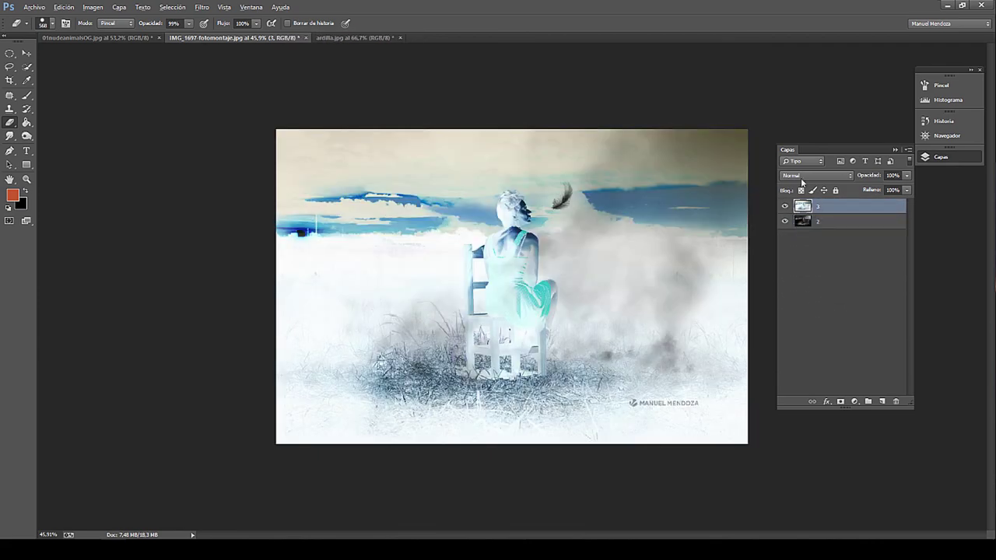
{"action": "key", "text": "ctrl+alt+z"}
{"action": "left_click", "coordinate": [823, 237], "text": "shift"}
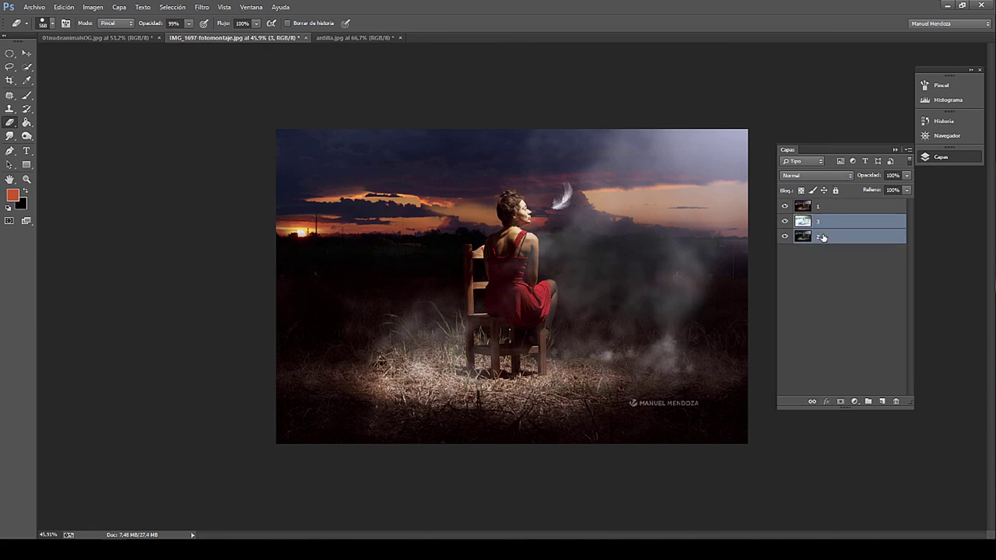
{"action": "key", "text": "Delete"}
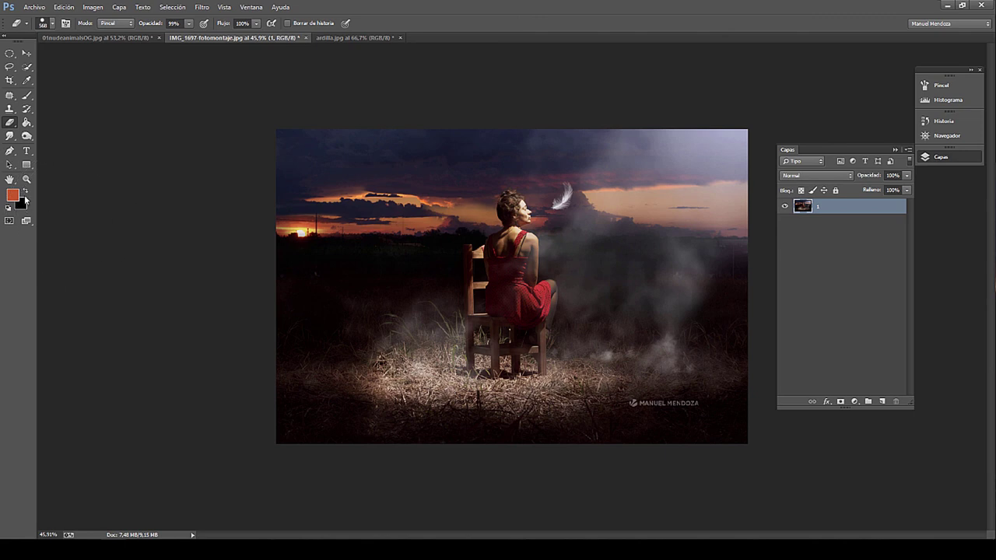
Choose the Brush tool and add an empty layer, Capa 1, above layer 1.
{"action": "left_click", "coordinate": [27, 95]}
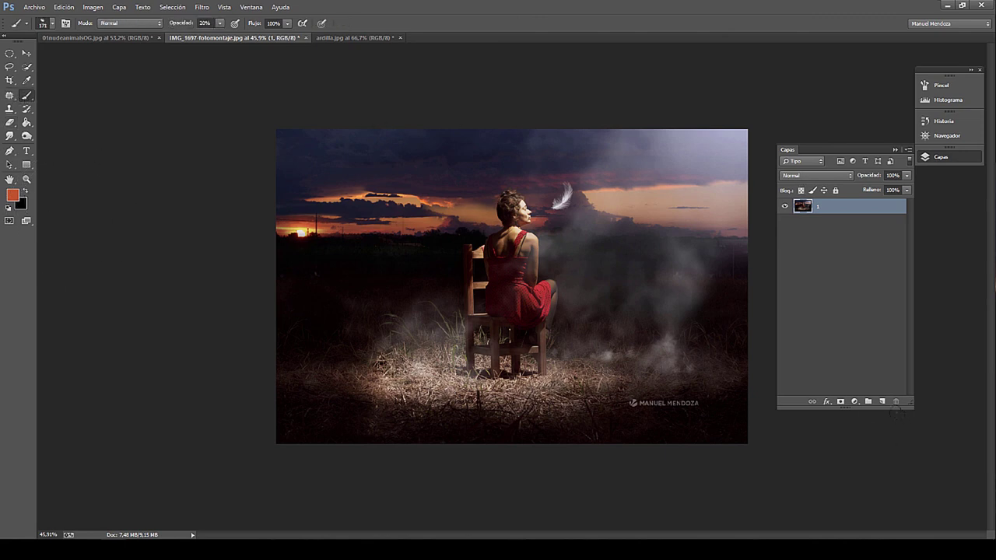
{"action": "left_click", "coordinate": [881, 402]}
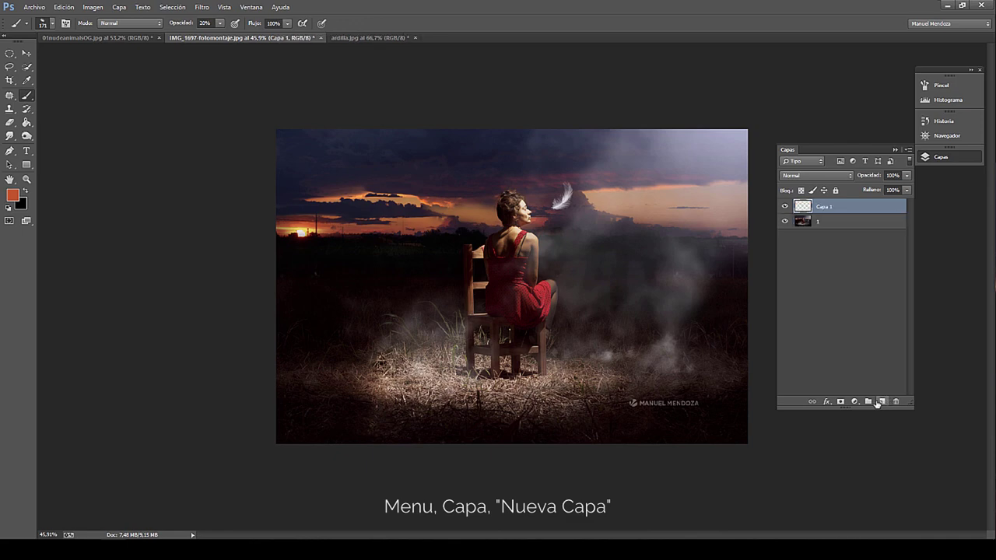
{"action": "scroll", "coordinate": [552, 311], "scroll_direction": "up", "scroll_amount": 2}
{"action": "scroll", "coordinate": [553, 311], "scroll_direction": "up", "scroll_amount": 2}
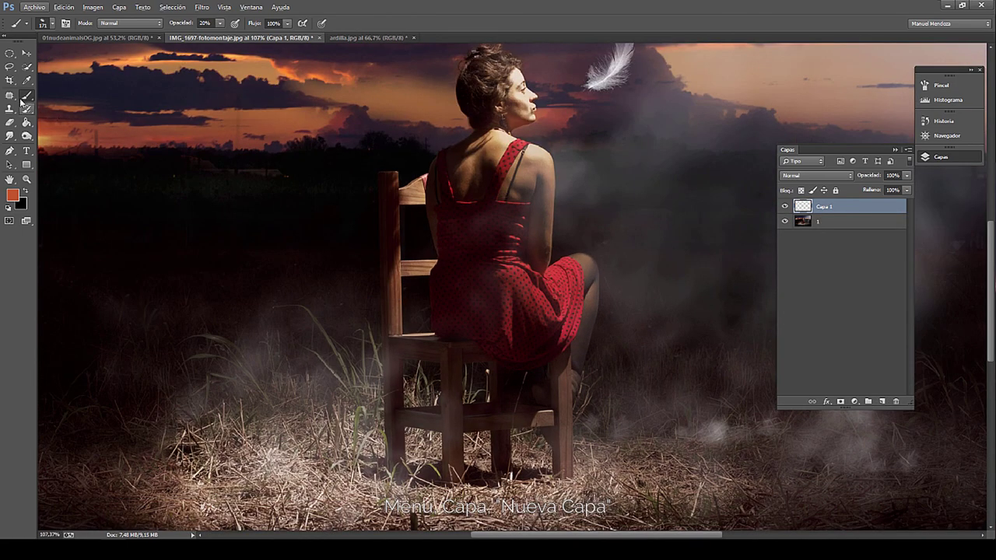
Set yellow as foreground colour, fit the image on screen, and pick a 0%-hardness soft round brush.
{"action": "left_click", "coordinate": [12, 197]}
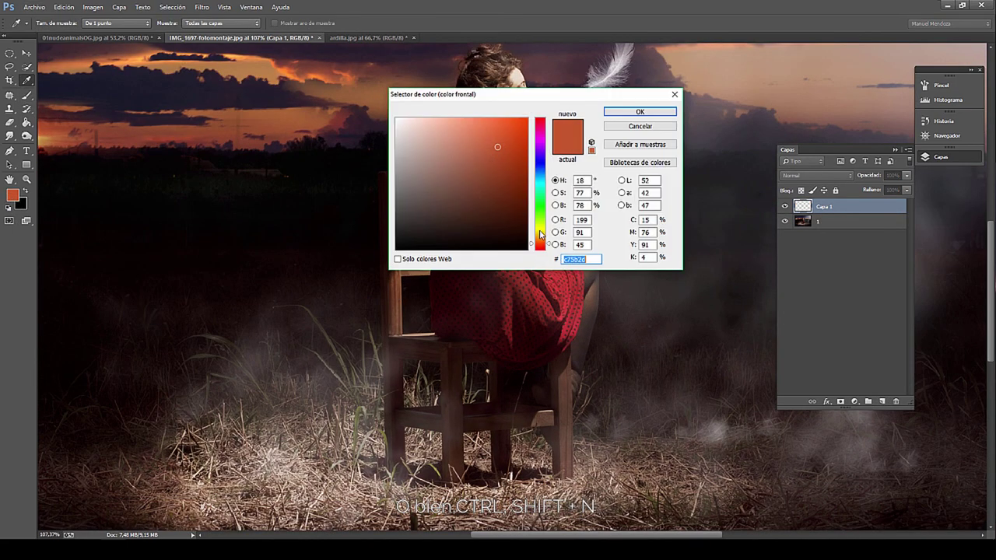
{"action": "left_click", "coordinate": [538, 231]}
{"action": "key", "text": "Return"}
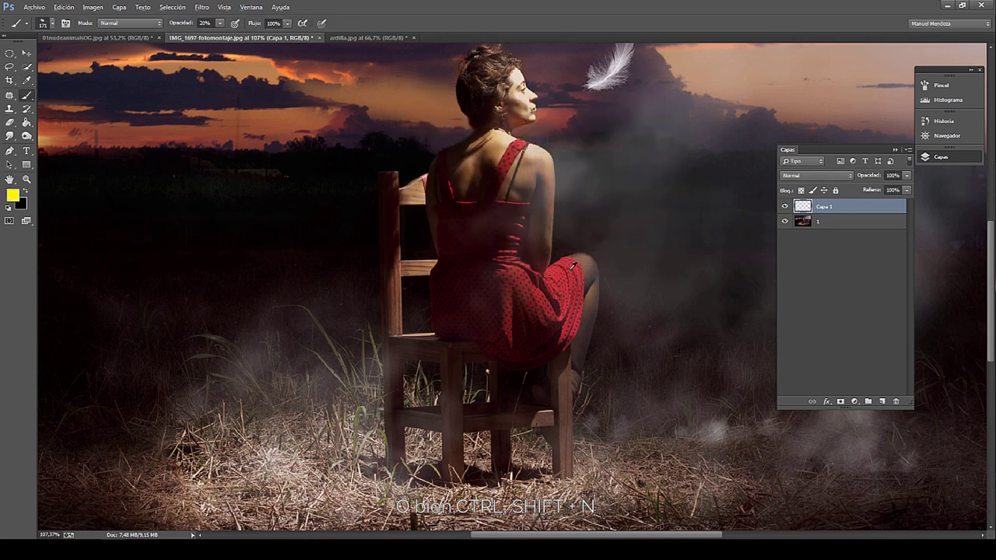
{"action": "key", "text": "ctrl+0"}
{"action": "left_click", "coordinate": [52, 23]}
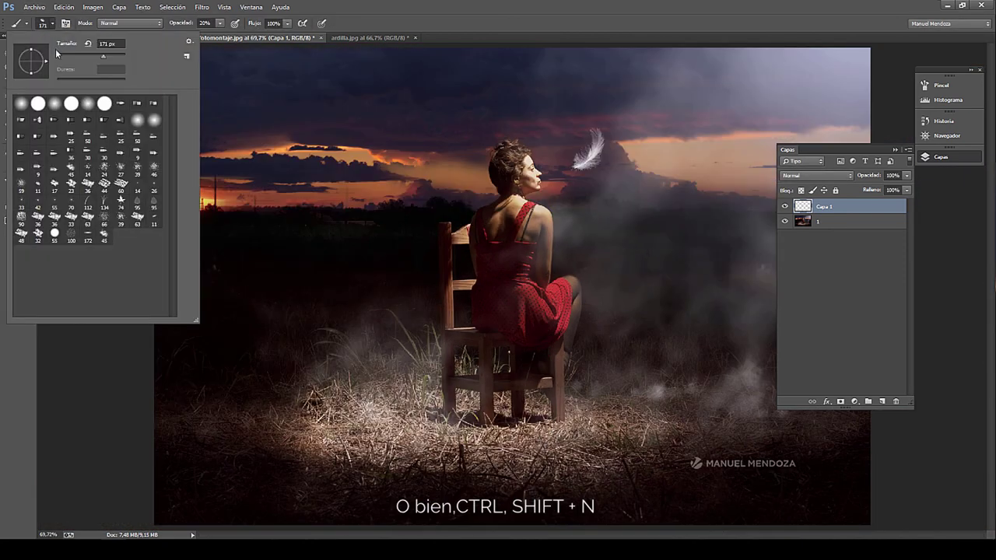
{"action": "left_click", "coordinate": [53, 106]}
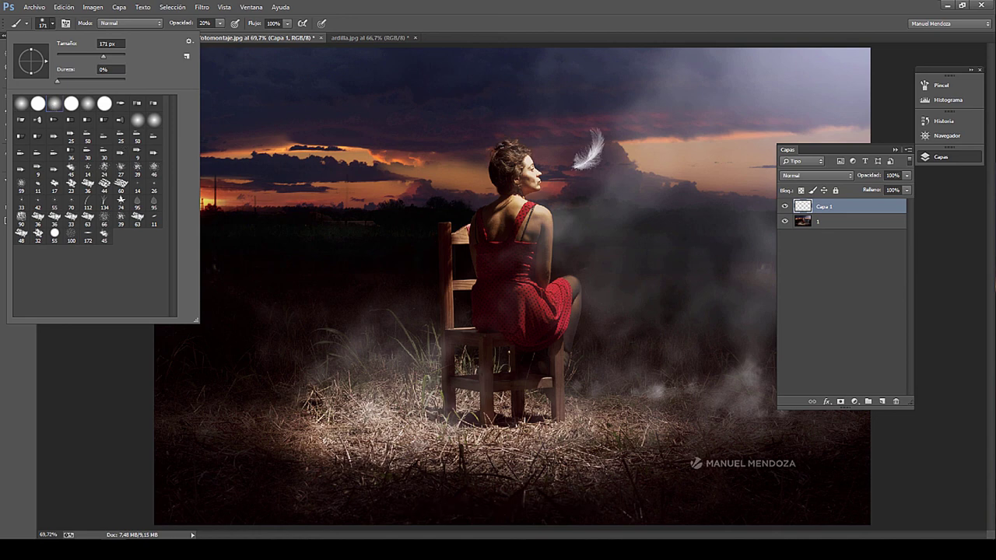
{"action": "left_click", "coordinate": [531, 204]}
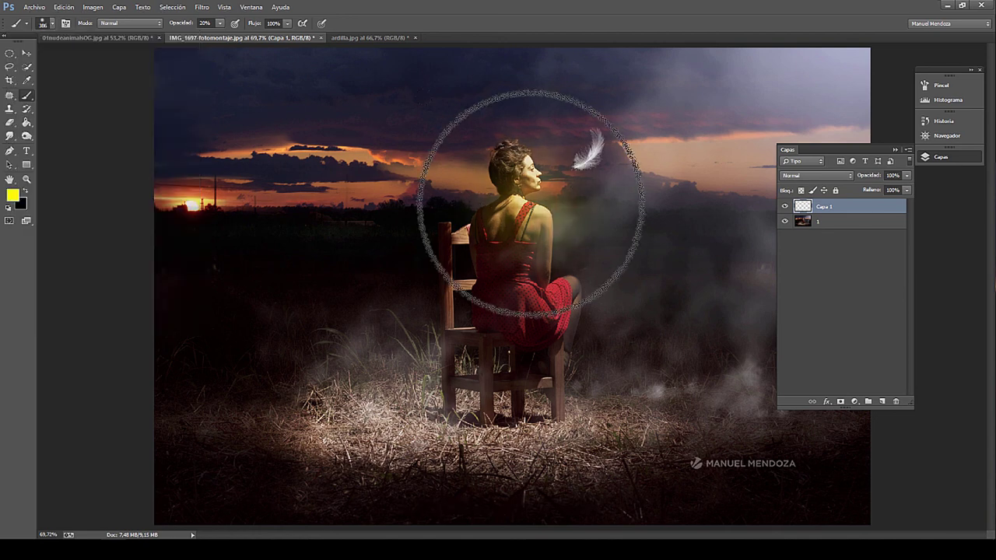
Paint a yellow glow over her head and the sky, then move it right beside her head.
{"action": "mouse_move", "coordinate": [532, 204]}
{"action": "left_mouse_down"}
{"action": "mouse_move", "coordinate": [521, 231]}
{"action": "mouse_move", "coordinate": [529, 179]}
{"action": "mouse_move", "coordinate": [619, 181]}
{"action": "mouse_move", "coordinate": [529, 169]}
{"action": "mouse_move", "coordinate": [515, 228]}
{"action": "mouse_move", "coordinate": [567, 156]}
{"action": "mouse_move", "coordinate": [500, 222]}
{"action": "mouse_move", "coordinate": [589, 194]}
{"action": "mouse_move", "coordinate": [379, 246]}
{"action": "mouse_move", "coordinate": [489, 433]}
{"action": "mouse_move", "coordinate": [468, 223]}
{"action": "mouse_move", "coordinate": [550, 245]}
{"action": "mouse_move", "coordinate": [325, 331]}
{"action": "left_mouse_up"}
{"action": "left_click", "coordinate": [26, 53]}
{"action": "mouse_move", "coordinate": [369, 249]}
{"action": "left_mouse_down"}
{"action": "mouse_move", "coordinate": [221, 234]}
{"action": "mouse_move", "coordinate": [642, 237]}
{"action": "mouse_move", "coordinate": [641, 216]}
{"action": "mouse_move", "coordinate": [616, 197]}
{"action": "left_mouse_up"}
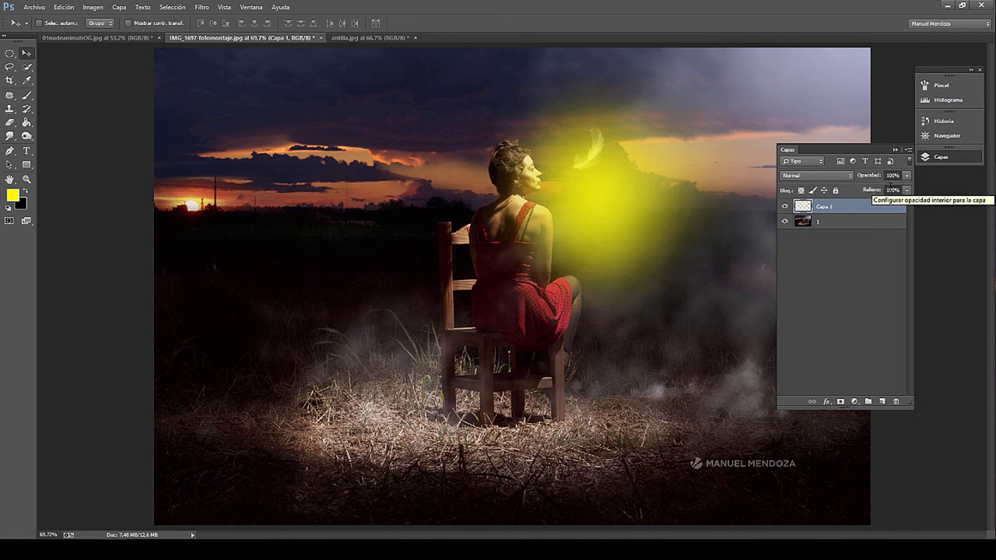
Lower the glow layer's opacity, then return it to 100%.
{"action": "left_click", "coordinate": [905, 178]}
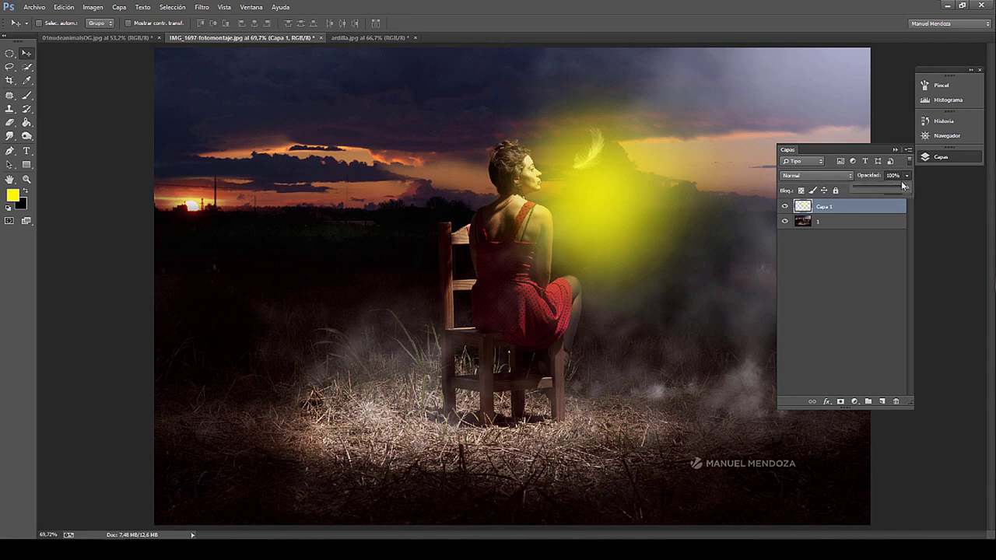
{"action": "left_click_drag", "start_coordinate": [883, 188], "coordinate": [854, 191]}
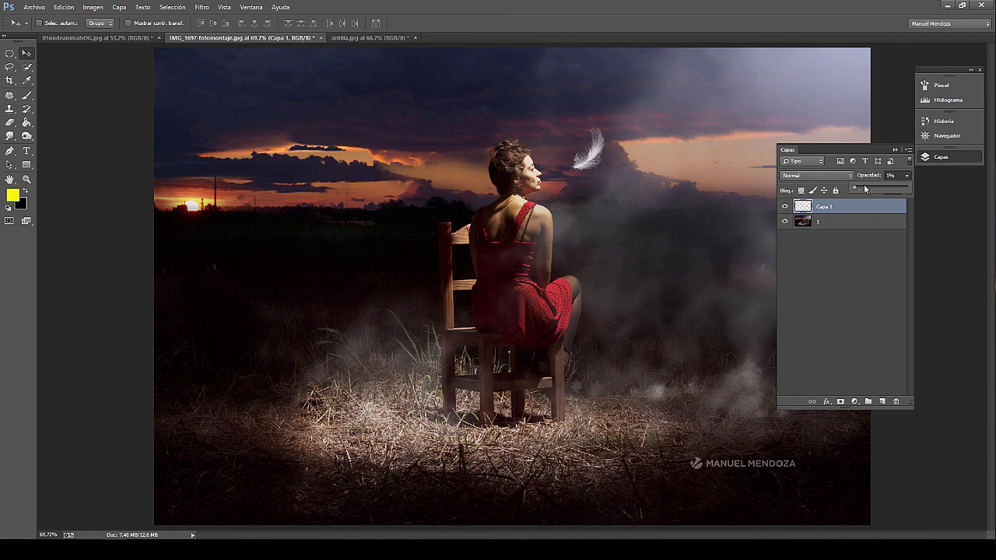
{"action": "left_click_drag", "start_coordinate": [853, 191], "coordinate": [915, 177]}
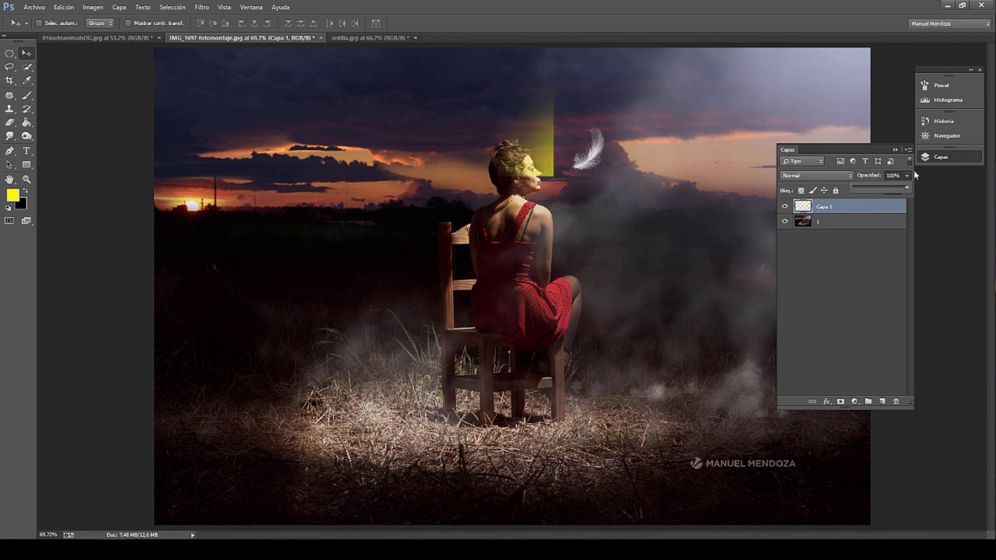
{"action": "left_click", "coordinate": [831, 174]}
Try Disolver, Oscurecer, Subexponer color and Trama blend modes on Capa 1.
{"action": "left_click", "coordinate": [830, 175]}
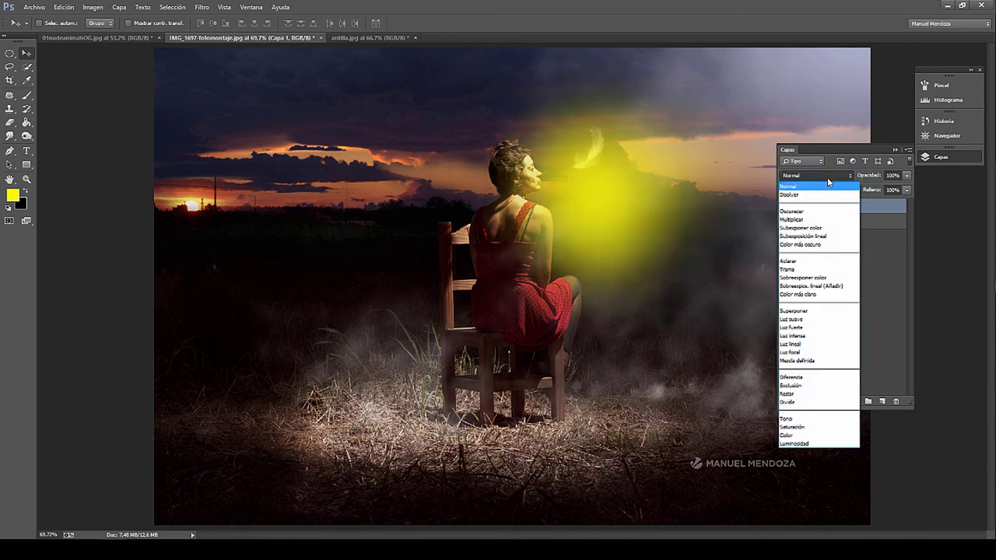
{"action": "left_click", "coordinate": [829, 181]}
{"action": "key", "text": "Down"}
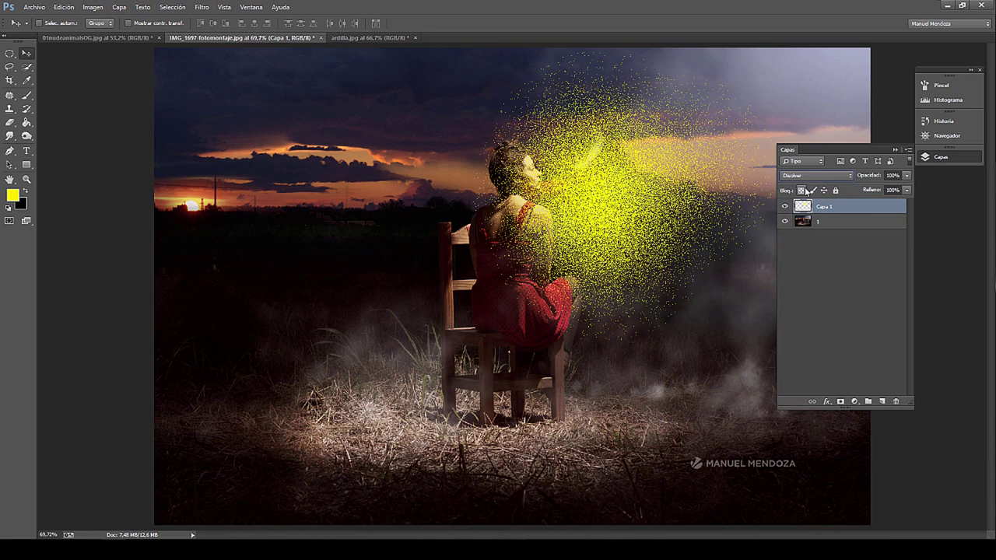
{"action": "key", "text": "Down"}
{"action": "key", "text": "Down"}
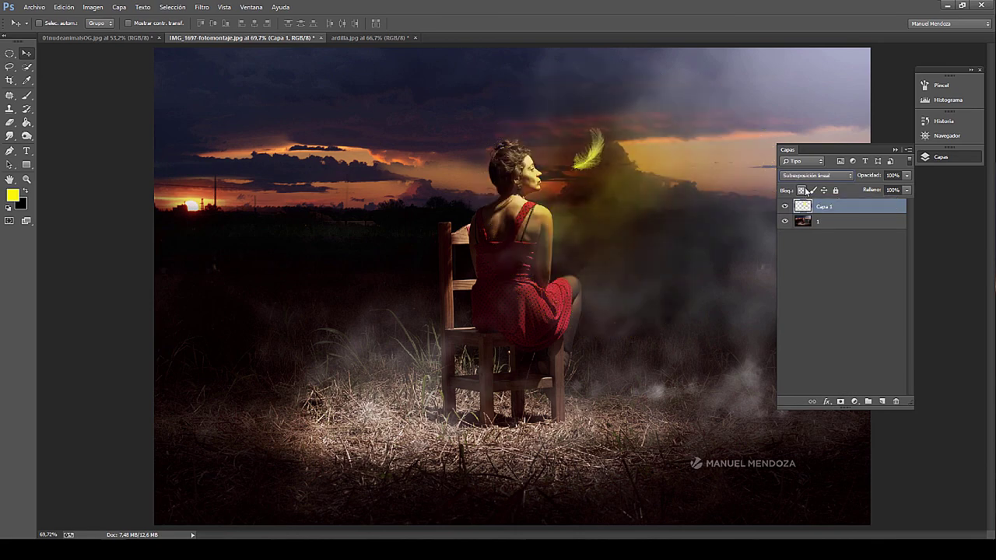
{"action": "key", "text": "Down"}
{"action": "key", "text": "Down"}
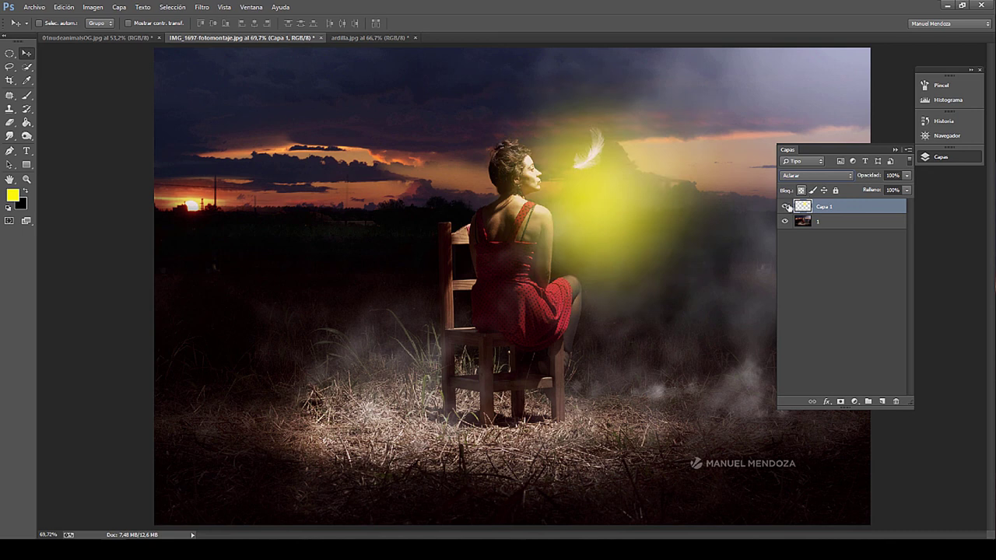
{"action": "left_click", "coordinate": [801, 220]}
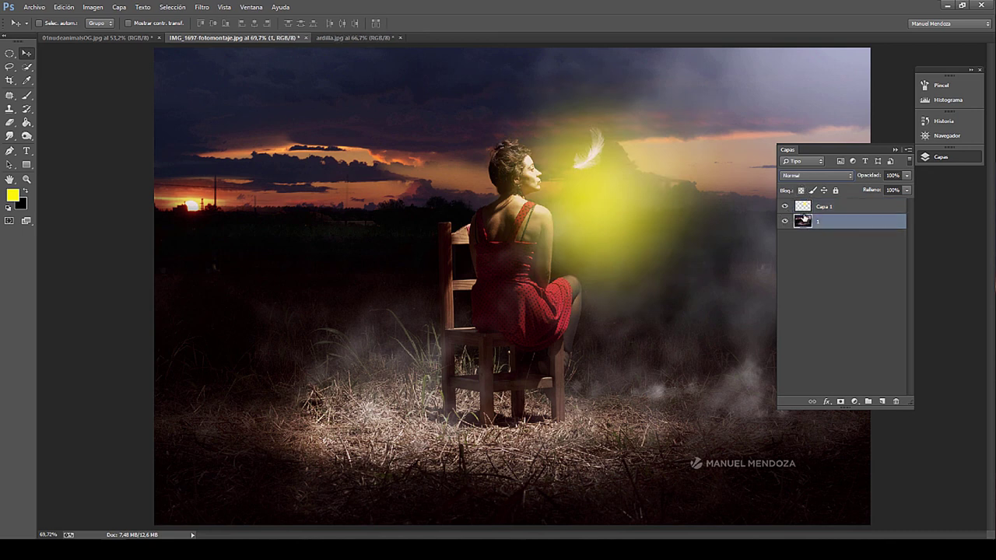
{"action": "left_click", "coordinate": [806, 208]}
{"action": "key", "text": "shift+plus"}
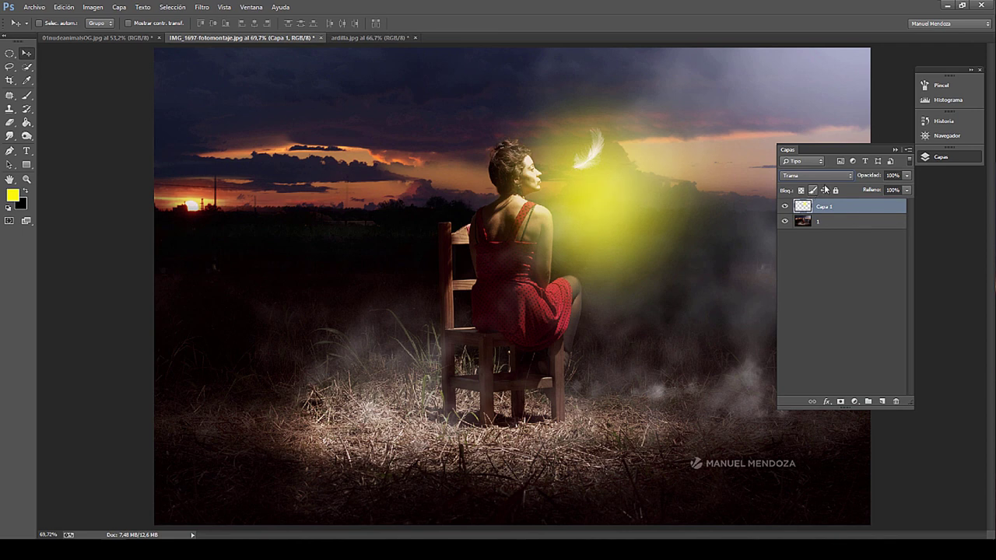
Set Capa 1 to Multiplicar and move the glow onto the woman's head and shoulder.
{"action": "left_click", "coordinate": [825, 176]}
{"action": "left_click", "coordinate": [809, 220]}
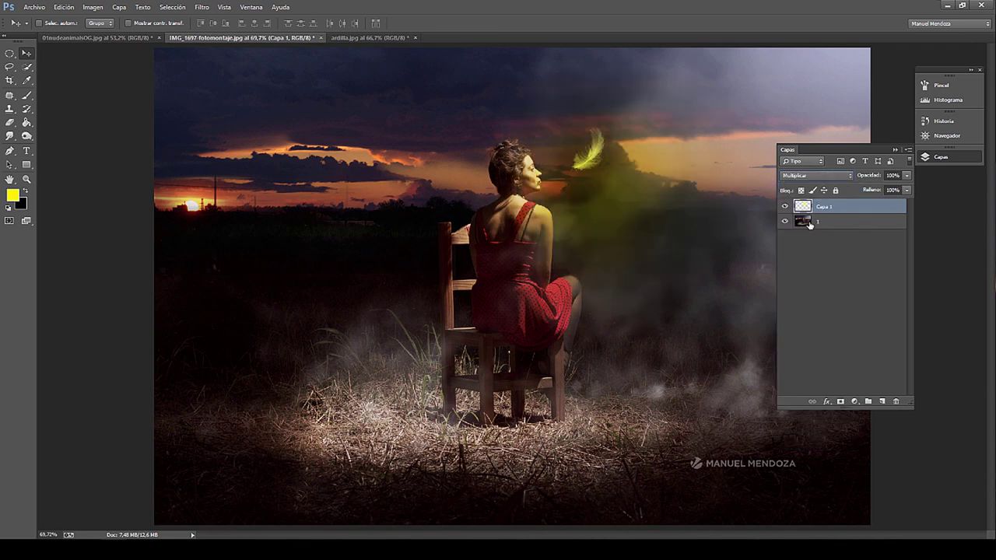
{"action": "left_click_drag", "start_coordinate": [634, 214], "coordinate": [374, 216]}
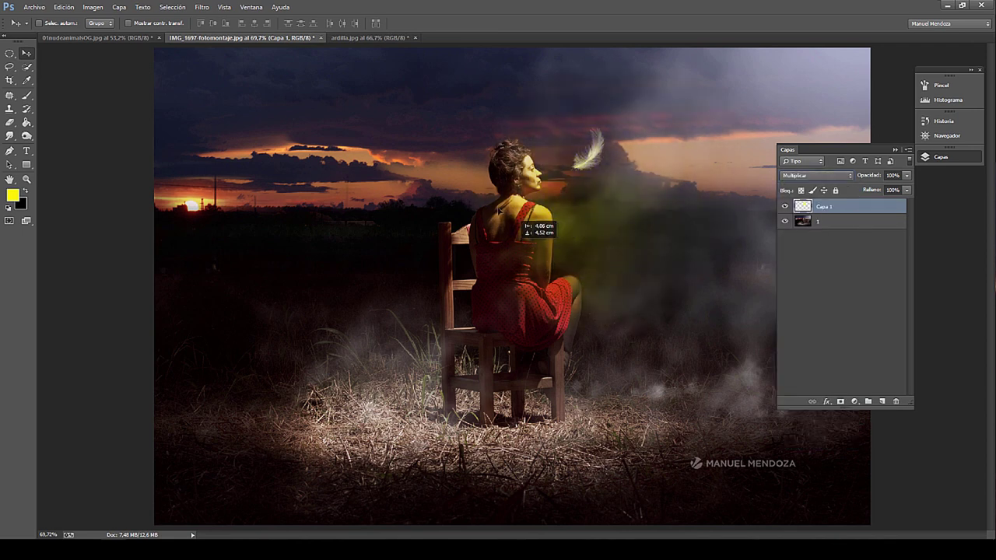
{"action": "mouse_move", "coordinate": [428, 138]}
{"action": "left_mouse_down"}
{"action": "mouse_move", "coordinate": [387, 404]}
{"action": "mouse_move", "coordinate": [339, 385]}
{"action": "mouse_move", "coordinate": [577, 402]}
{"action": "mouse_move", "coordinate": [520, 175]}
{"action": "left_mouse_up"}
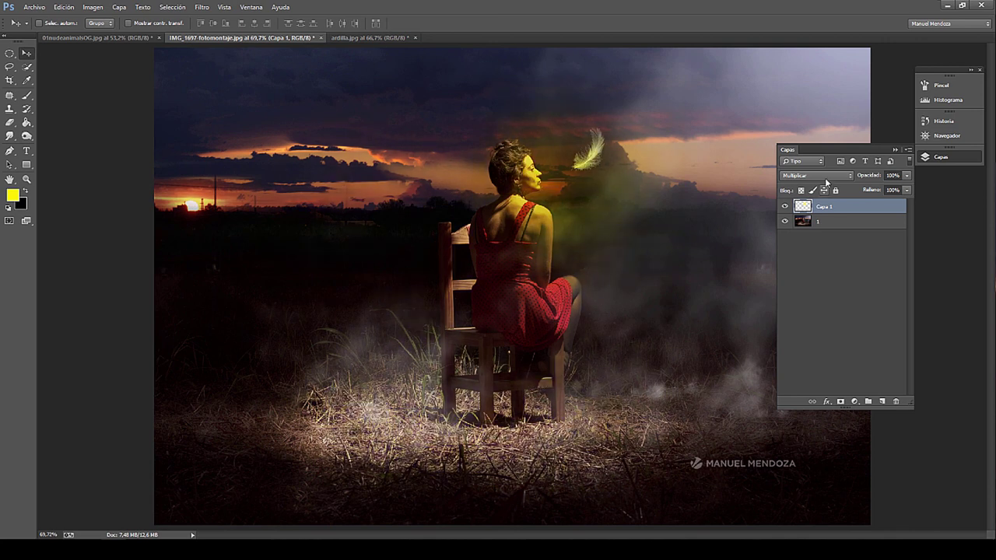
Try Luz suave on the glow layer and scroll through the other blend modes.
{"action": "left_click", "coordinate": [817, 175]}
{"action": "left_click", "coordinate": [807, 319]}
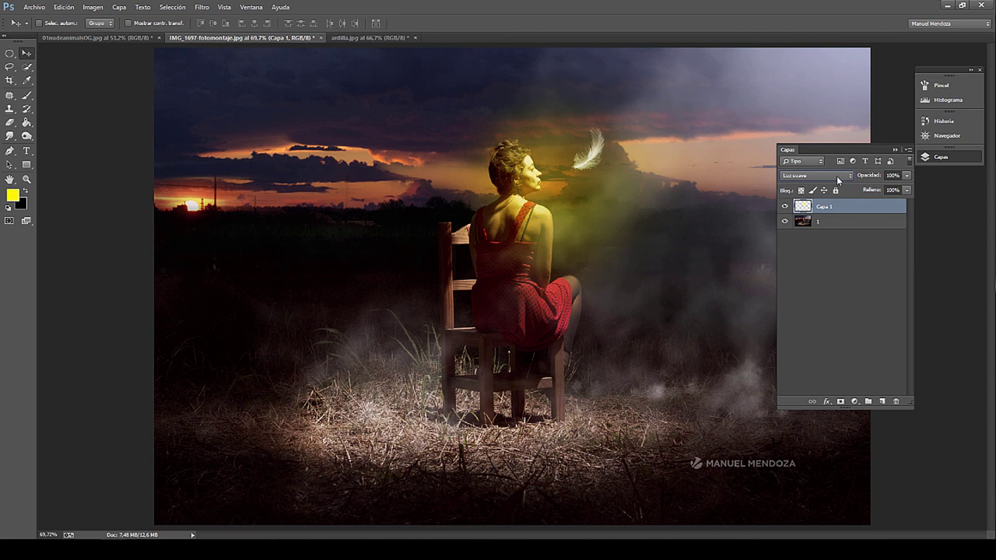
{"action": "scroll", "coordinate": [837, 176], "scroll_direction": "down", "scroll_amount": 1}
{"action": "scroll", "coordinate": [836, 176], "scroll_direction": "down", "scroll_amount": 1}
{"action": "scroll", "coordinate": [837, 176], "scroll_direction": "down", "scroll_amount": 1}
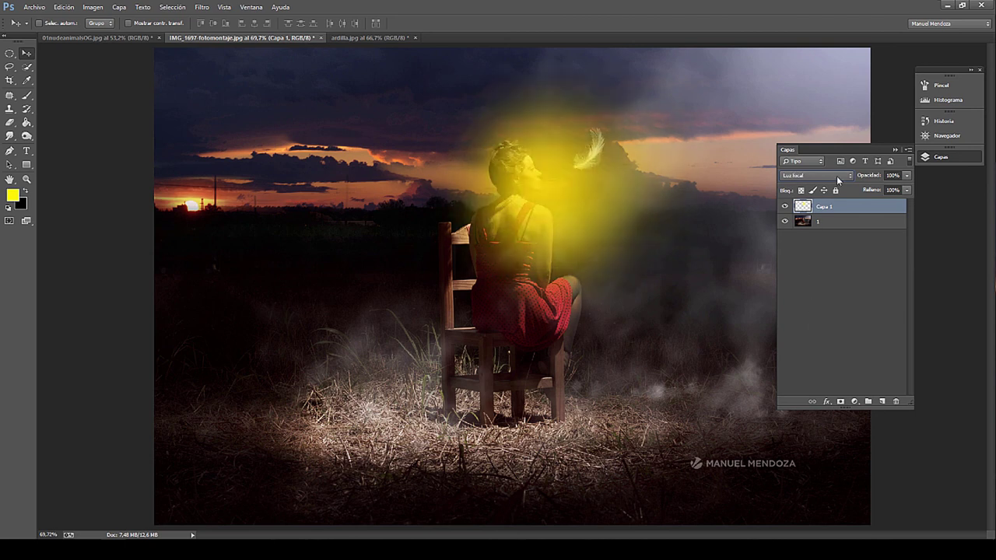
{"action": "scroll", "coordinate": [836, 176], "scroll_direction": "down", "scroll_amount": 1}
{"action": "scroll", "coordinate": [836, 176], "scroll_direction": "down", "scroll_amount": 1}
{"action": "scroll", "coordinate": [837, 176], "scroll_direction": "down", "scroll_amount": 1}
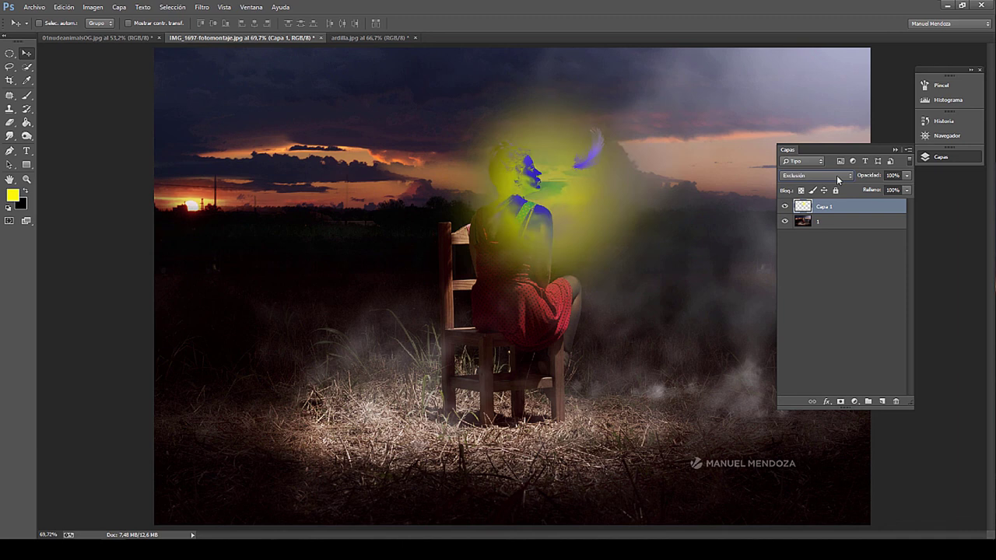
{"action": "scroll", "coordinate": [837, 175], "scroll_direction": "down", "scroll_amount": 2}
{"action": "scroll", "coordinate": [837, 175], "scroll_direction": "down", "scroll_amount": 2}
{"action": "scroll", "coordinate": [836, 175], "scroll_direction": "down", "scroll_amount": 1}
{"action": "scroll", "coordinate": [837, 175], "scroll_direction": "down", "scroll_amount": 1}
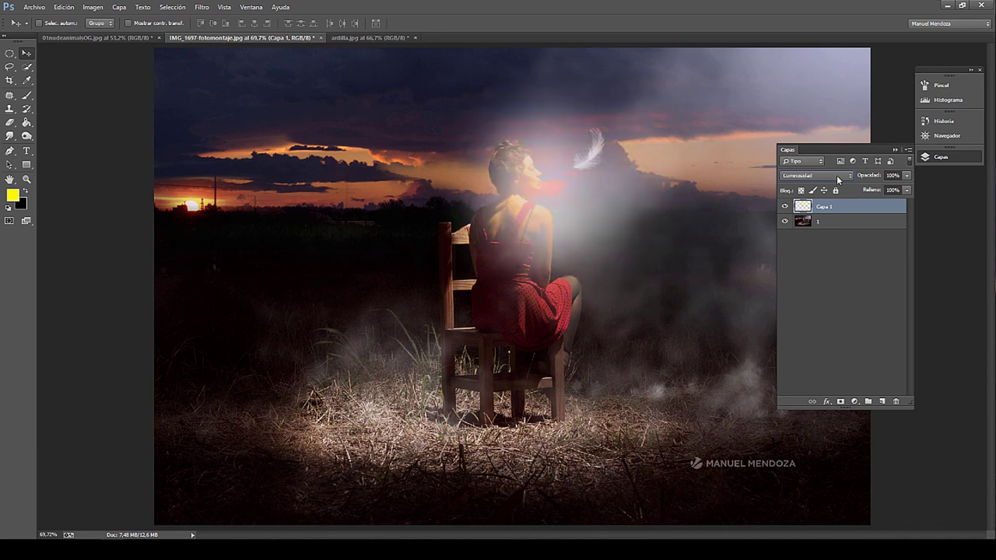
{"action": "scroll", "coordinate": [836, 176], "scroll_direction": "up", "scroll_amount": 1}
{"action": "scroll", "coordinate": [836, 175], "scroll_direction": "up", "scroll_amount": 3}
{"action": "scroll", "coordinate": [836, 175], "scroll_direction": "up", "scroll_amount": 3}
{"action": "scroll", "coordinate": [836, 175], "scroll_direction": "up", "scroll_amount": 2}
{"action": "scroll", "coordinate": [837, 175], "scroll_direction": "up", "scroll_amount": 2}
{"action": "scroll", "coordinate": [836, 175], "scroll_direction": "up", "scroll_amount": 1}
Settle the glow layer on Subexponer color after trying Color más oscuro.
{"action": "left_click", "coordinate": [836, 176]}
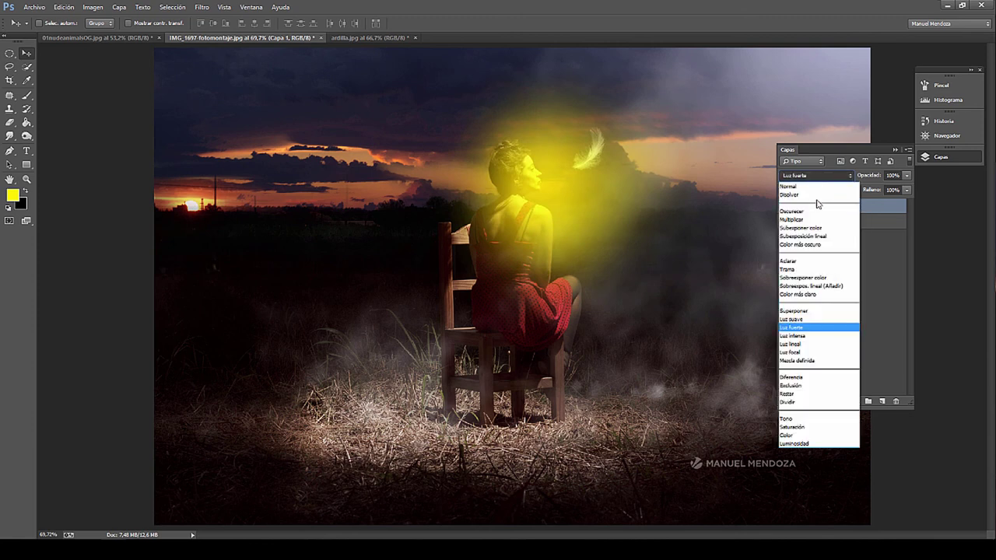
{"action": "left_click", "coordinate": [801, 244]}
{"action": "key", "text": "Up"}
{"action": "key", "text": "Up"}
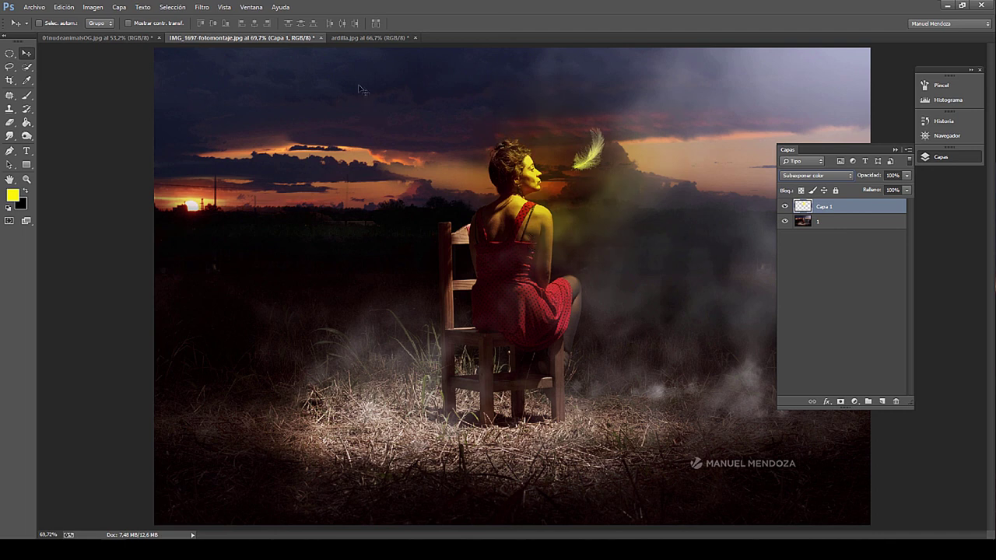
Revert ardilla.jpg to its original colours and drag the whole image into the montage.
{"action": "left_click", "coordinate": [339, 37]}
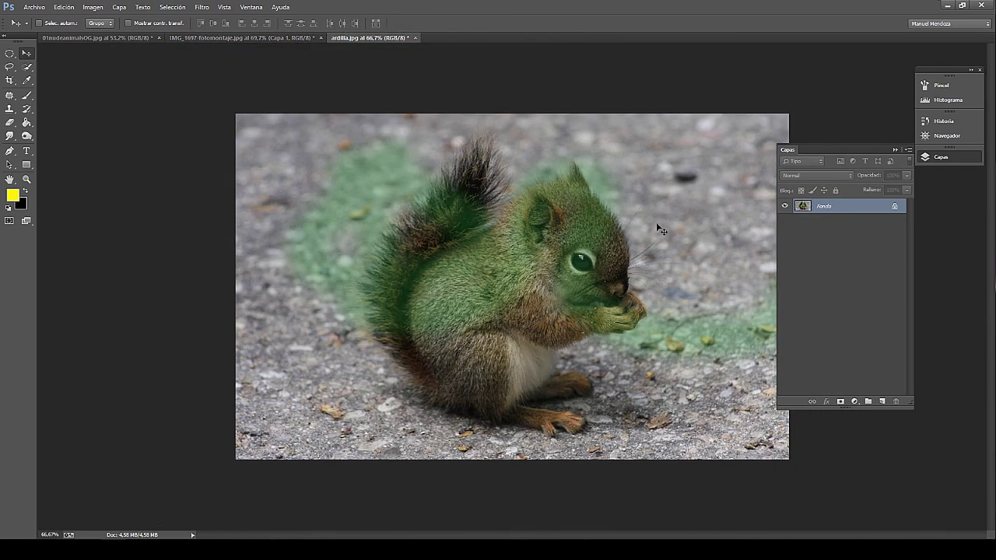
{"action": "key", "text": "ctrl+z"}
{"action": "key", "text": "ctrl+a"}
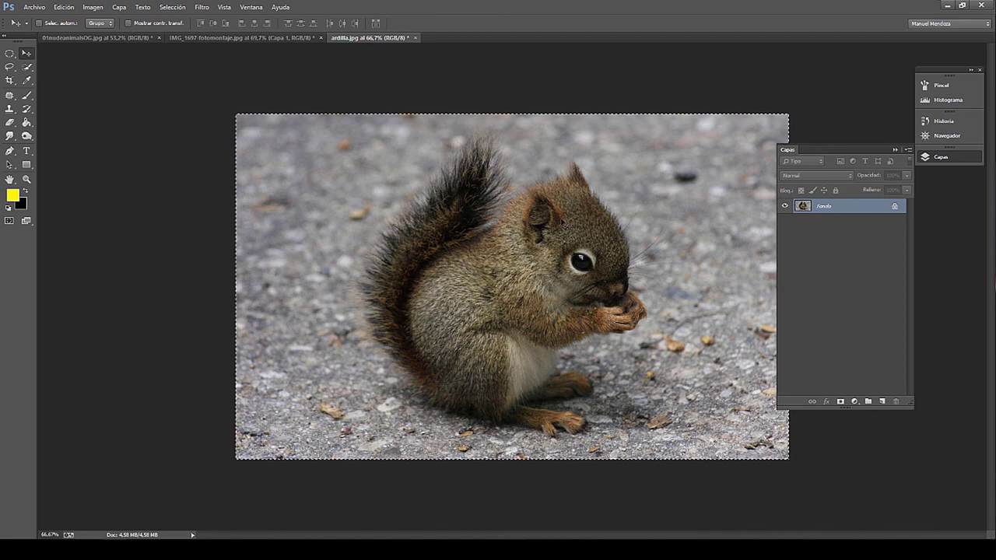
{"action": "mouse_move", "coordinate": [563, 223]}
{"action": "left_mouse_down"}
{"action": "mouse_move", "coordinate": [616, 270]}
{"action": "mouse_move", "coordinate": [605, 269]}
{"action": "left_mouse_up"}
{"action": "key", "text": "ctrl+r"}
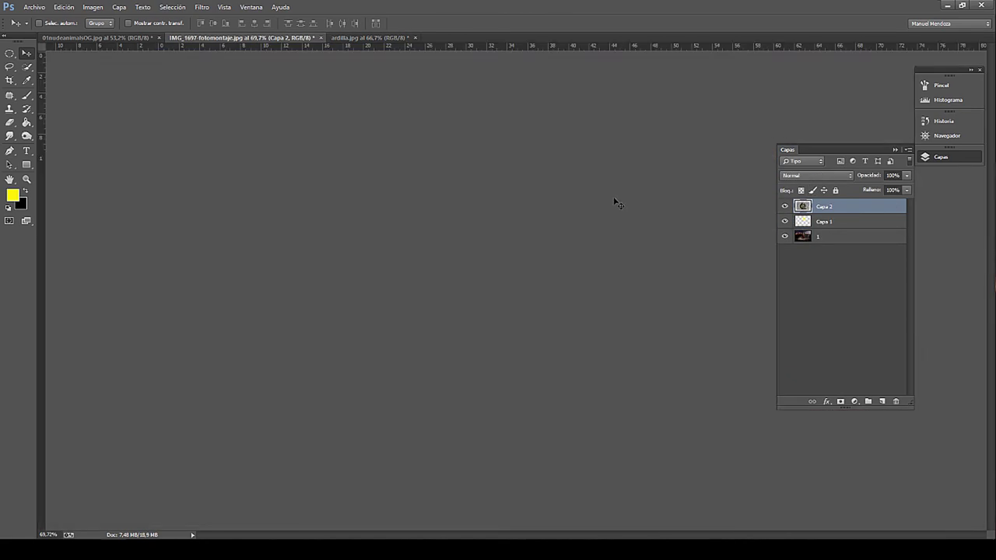
Free-transform the squirrel layer Capa 2 so it covers the whole canvas.
{"action": "key", "text": "ctrl+t"}
{"action": "key", "text": "ctrl+minus"}
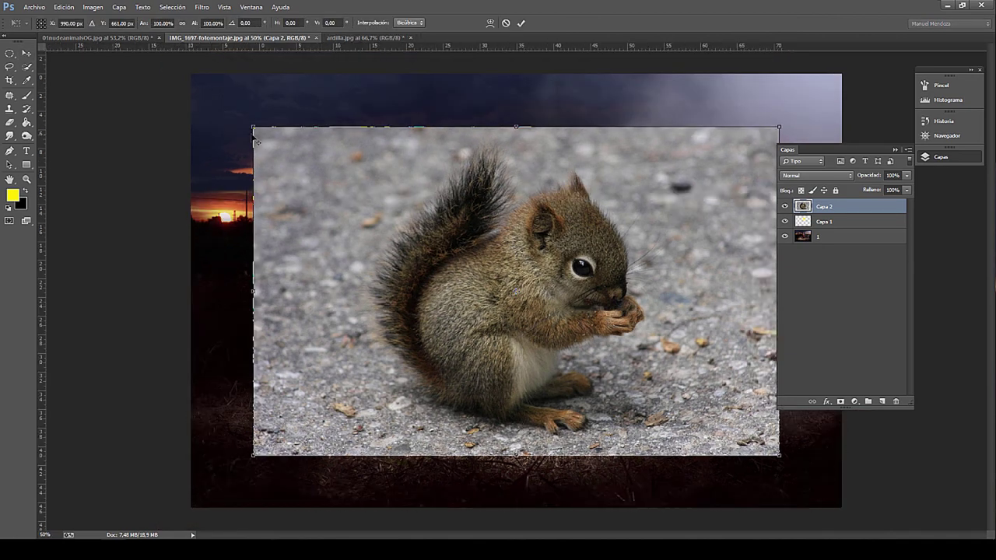
{"action": "key", "text": "ctrl+minus"}
{"action": "left_click_drag", "start_coordinate": [310, 161], "coordinate": [259, 120]}
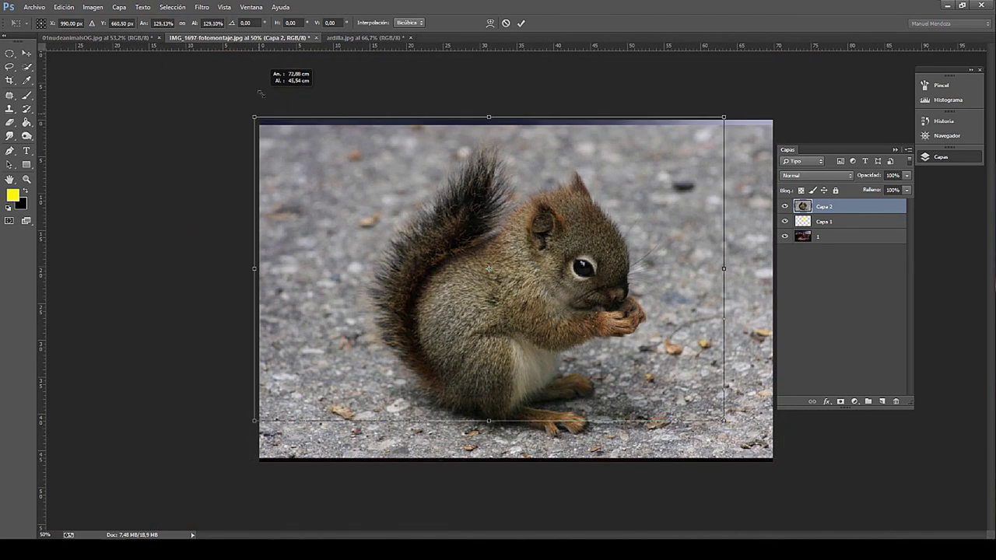
{"action": "key", "text": "Return"}
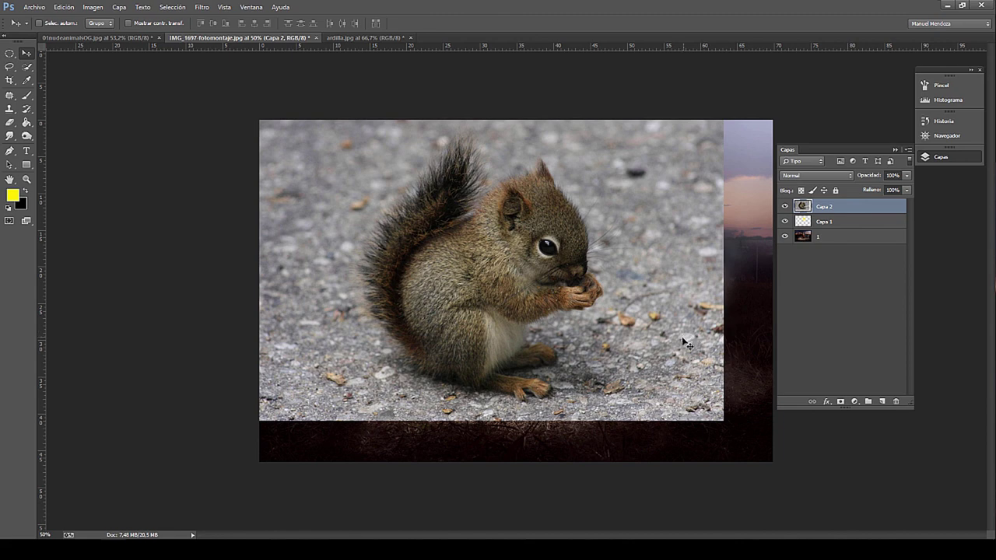
{"action": "key", "text": "ctrl+t"}
{"action": "left_click_drag", "start_coordinate": [725, 425], "coordinate": [783, 476]}
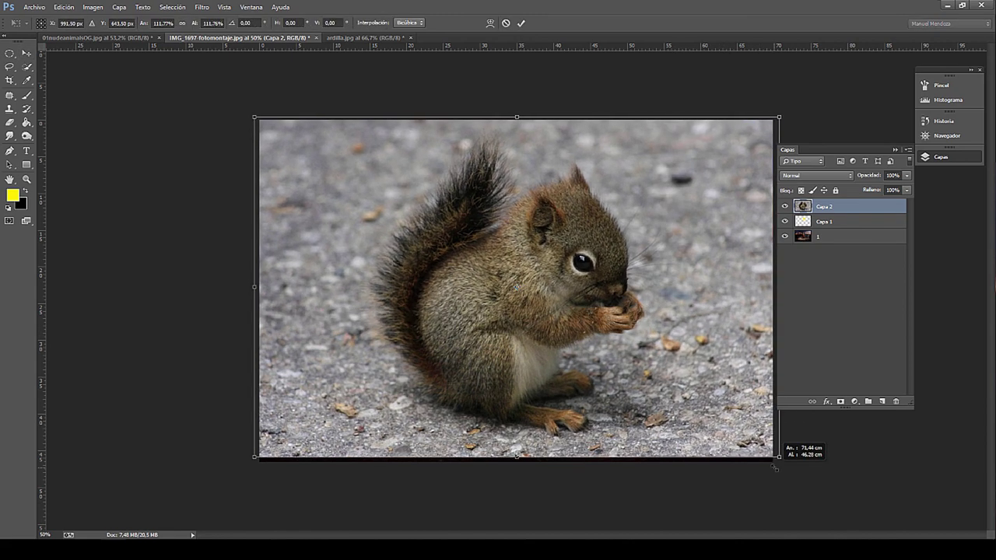
{"action": "key", "text": "Return"}
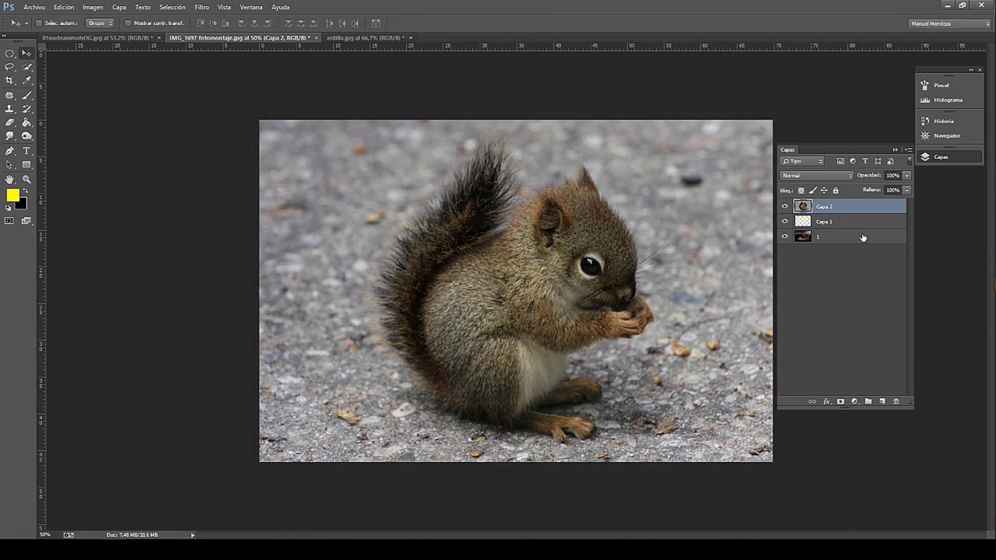
Try Multiplicar, Trama, Superponer and Luz focal blend modes on the squirrel layer Capa 2.
{"action": "left_click", "coordinate": [820, 177]}
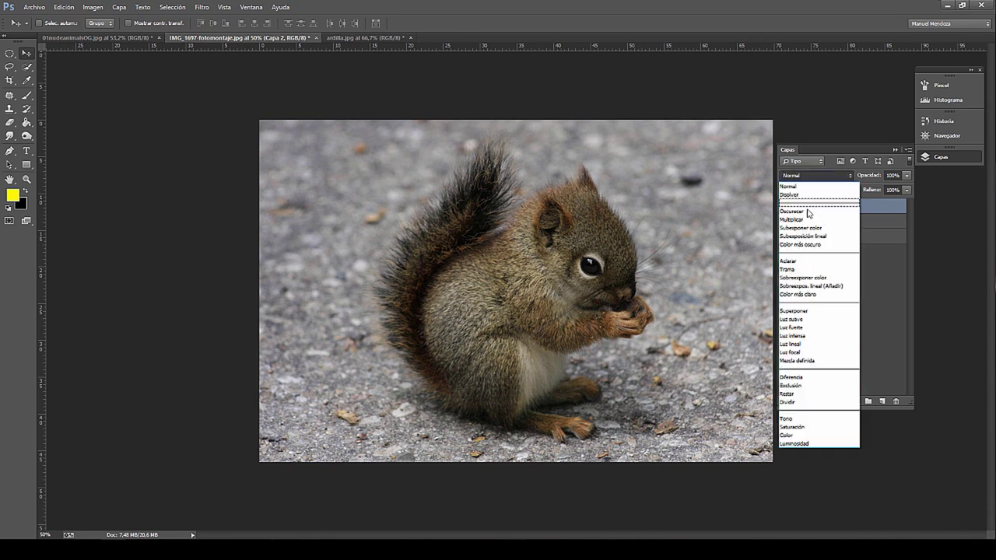
{"action": "left_click", "coordinate": [807, 208]}
{"action": "key", "text": "Down"}
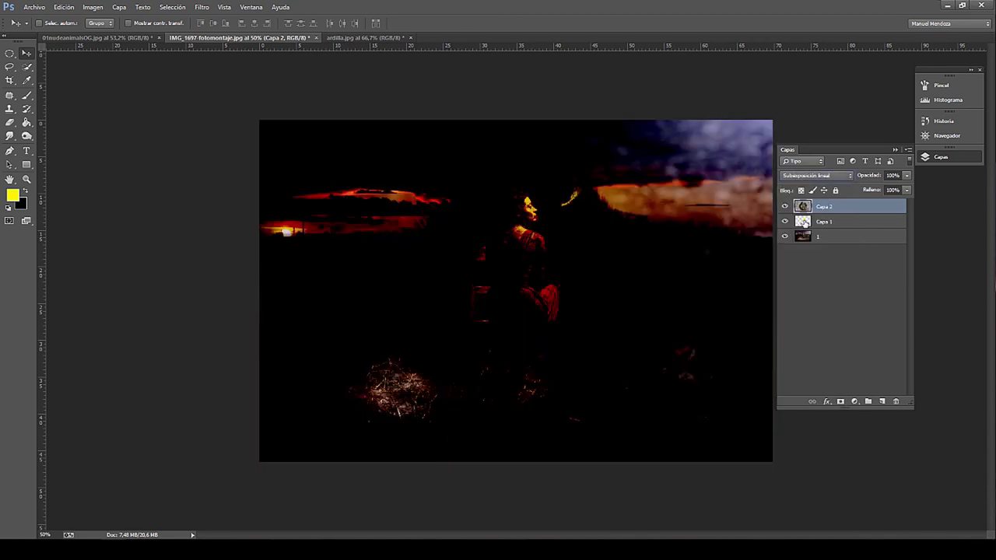
{"action": "key", "text": "Down"}
{"action": "key", "text": "Down"}
{"action": "key", "text": "Down"}
{"action": "key", "text": "Down"}
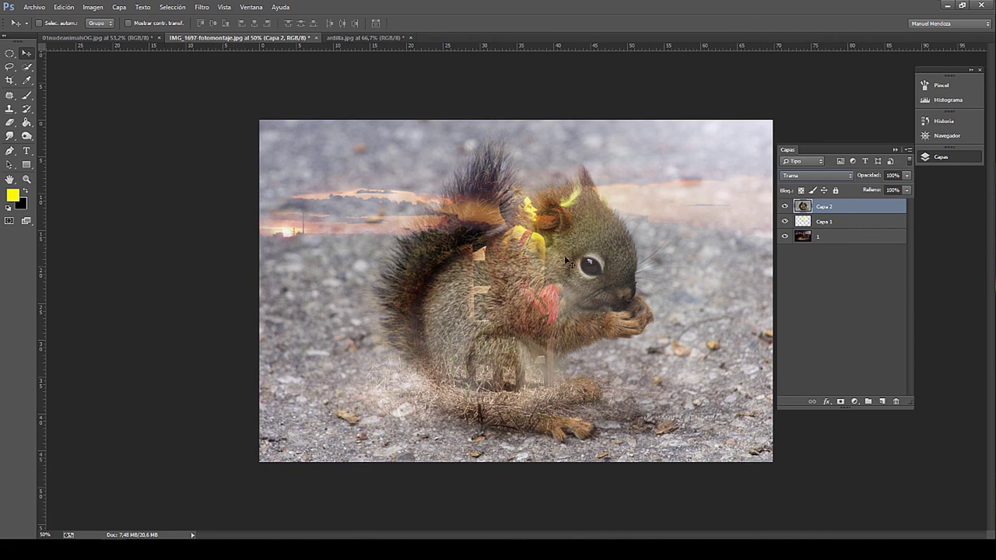
{"action": "key", "text": "Down"}
{"action": "key", "text": "Down"}
{"action": "key", "text": "Down"}
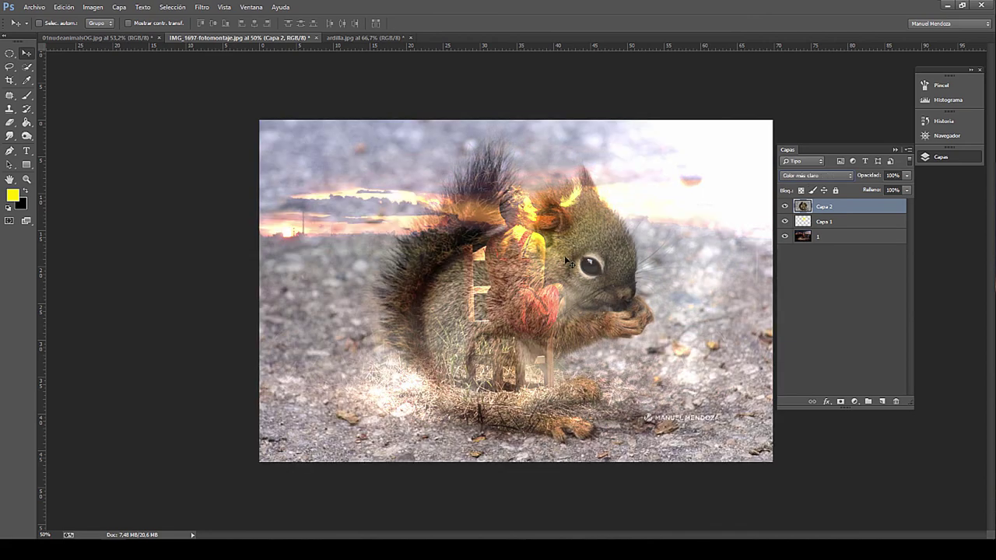
{"action": "key", "text": "Down"}
{"action": "key", "text": "Down"}
{"action": "key", "text": "Down"}
{"action": "key", "text": "Down"}
{"action": "key", "text": "Down"}
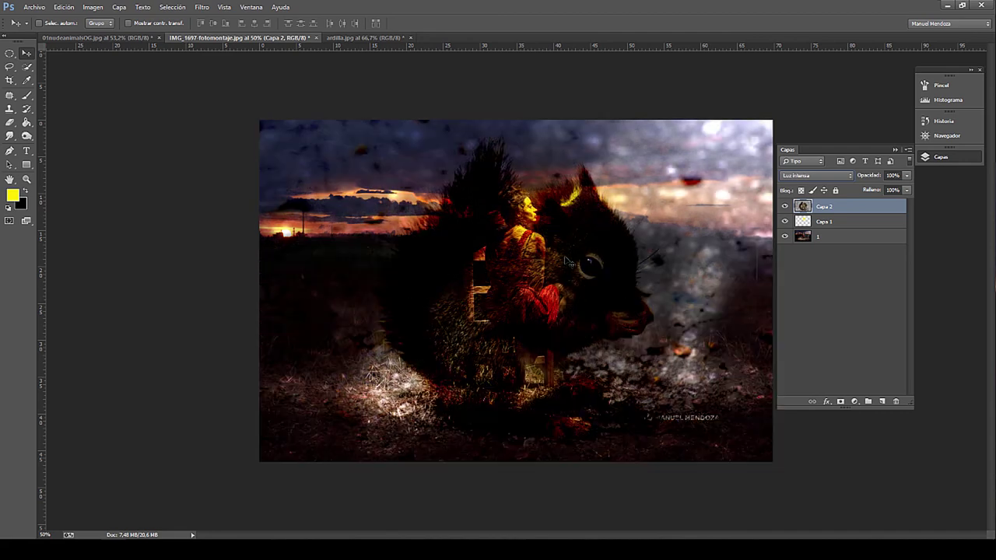
{"action": "key", "text": "Down"}
{"action": "key", "text": "Down"}
{"action": "key", "text": "Down"}
{"action": "key", "text": "Down"}
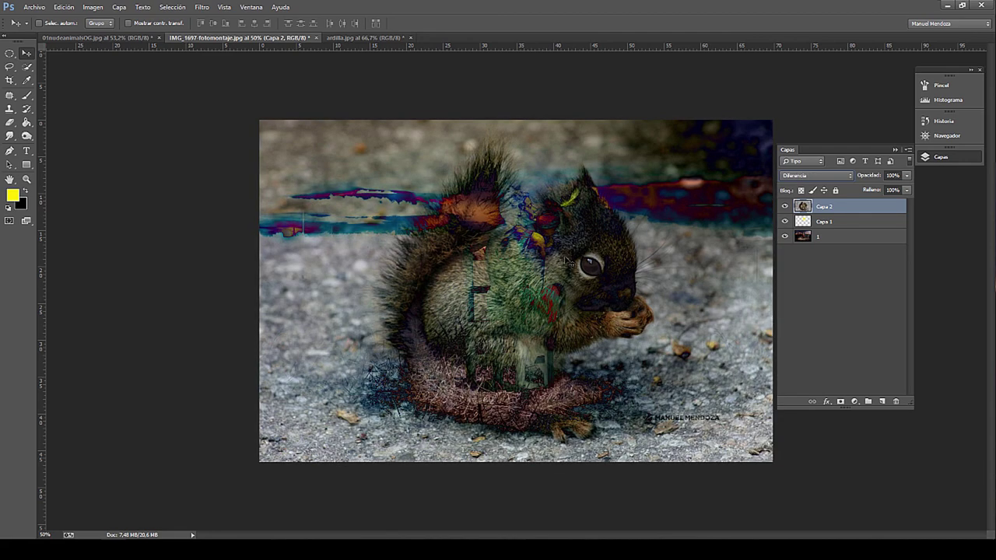
{"action": "key", "text": "Down"}
{"action": "key", "text": "Down"}
{"action": "key", "text": "Down"}
{"action": "key", "text": "Up"}
{"action": "key", "text": "Up"}
{"action": "key", "text": "Up"}
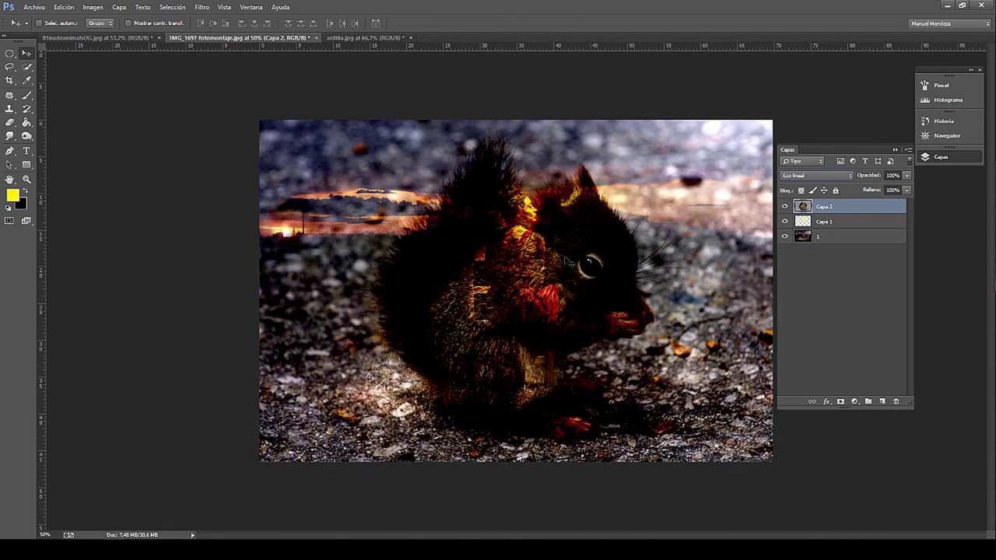
{"action": "key", "text": "Up"}
{"action": "key", "text": "Up"}
{"action": "key", "text": "Up"}
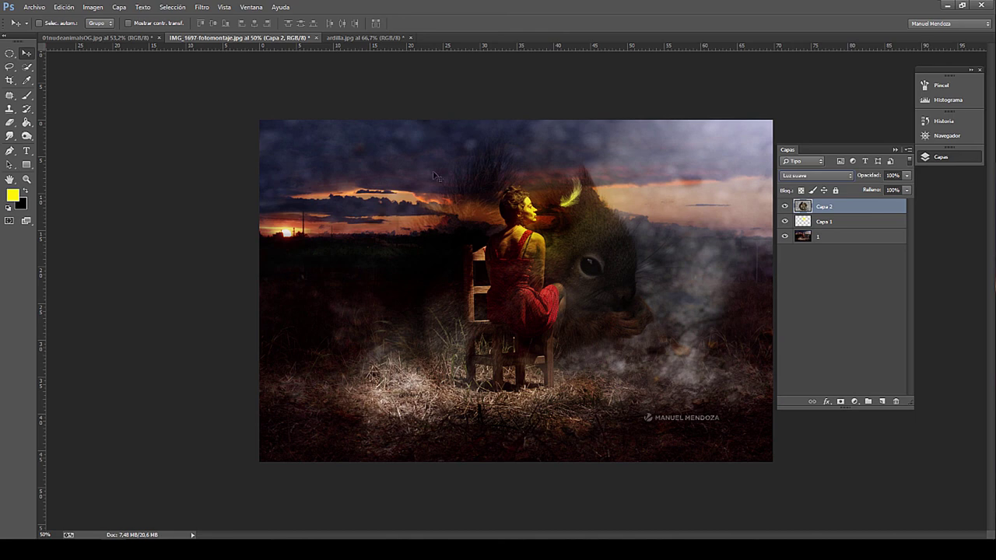
Return Capa 2 to Normal blending and fade its opacity from 63% to 0%.
{"action": "left_click", "coordinate": [795, 176]}
{"action": "left_click", "coordinate": [792, 188]}
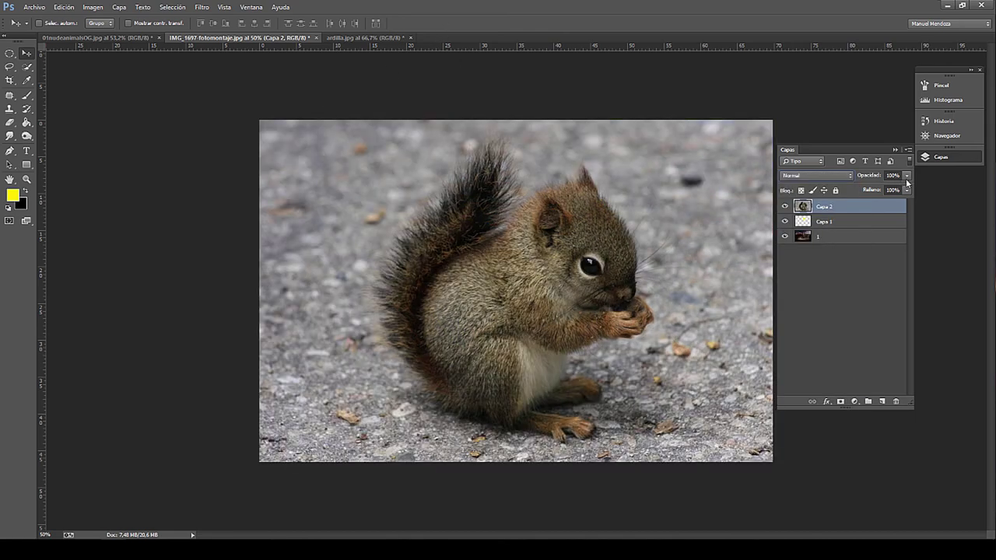
{"action": "left_click_drag", "start_coordinate": [906, 176], "coordinate": [880, 187]}
{"action": "left_click_drag", "start_coordinate": [876, 191], "coordinate": [859, 190]}
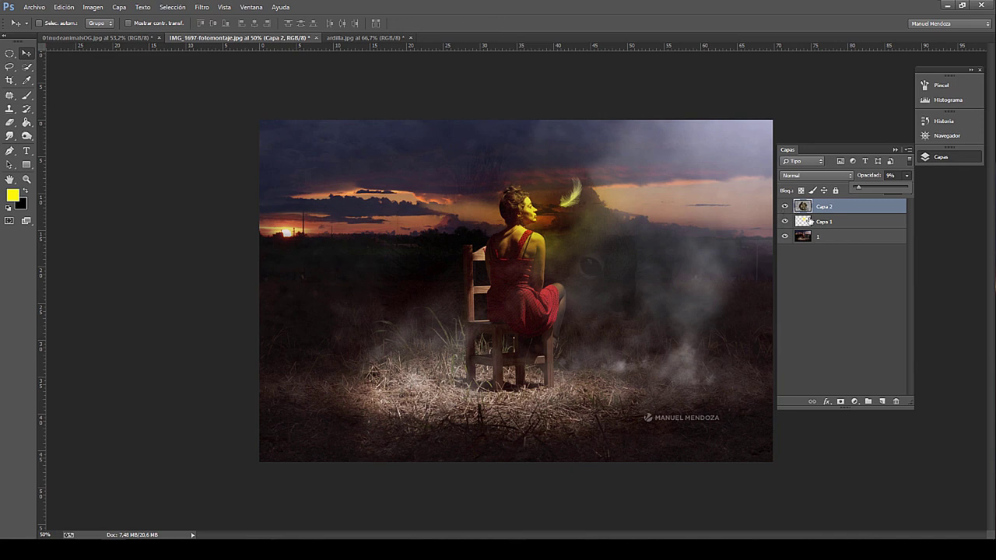
Hide the Capa 2 and Capa 1 layers and select the photo layer 1.
{"action": "left_click", "coordinate": [799, 221]}
{"action": "left_click", "coordinate": [784, 206]}
{"action": "left_click", "coordinate": [784, 222]}
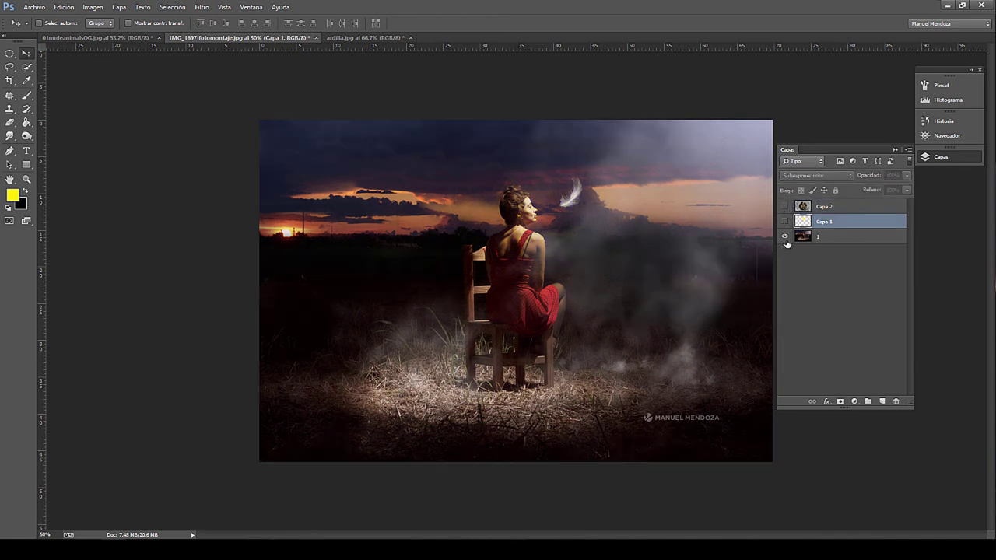
{"action": "left_click", "coordinate": [813, 241]}
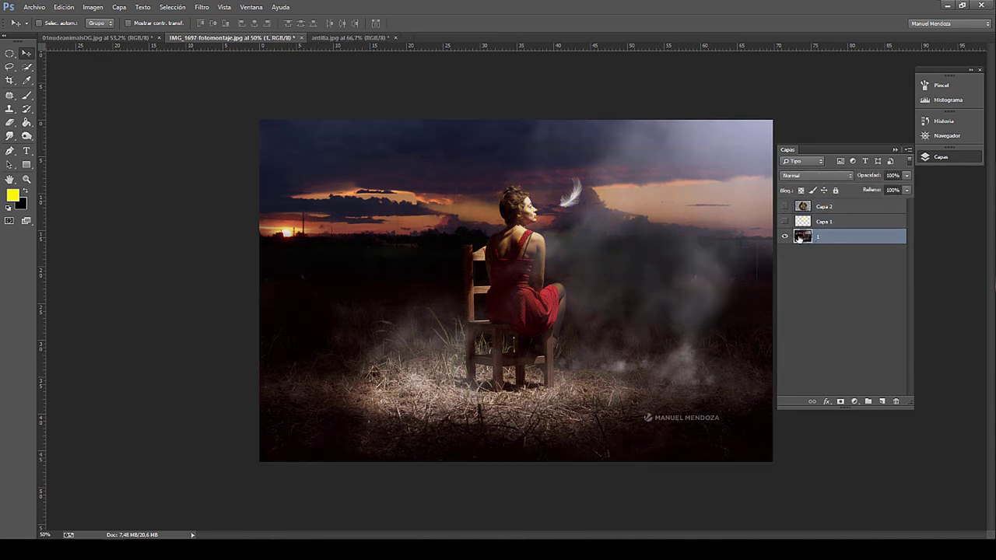
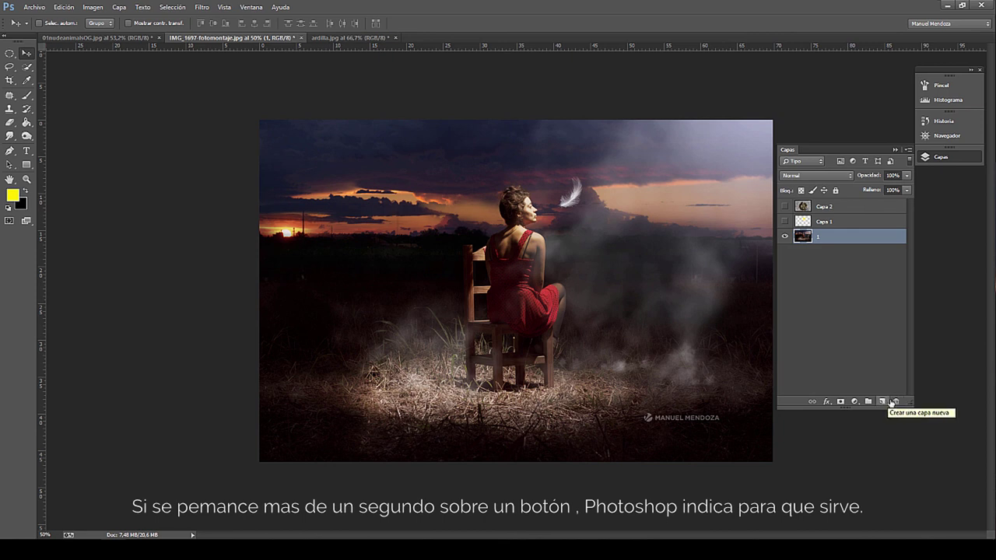
Delete layer 1 with the trash icon, then undo the deletion.
{"action": "left_click", "coordinate": [895, 402]}
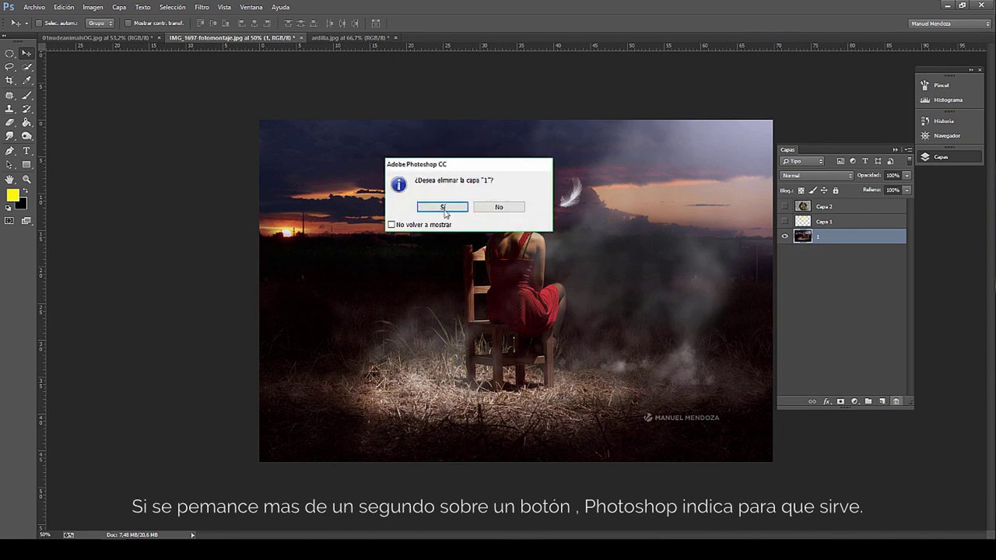
{"action": "left_click", "coordinate": [442, 208]}
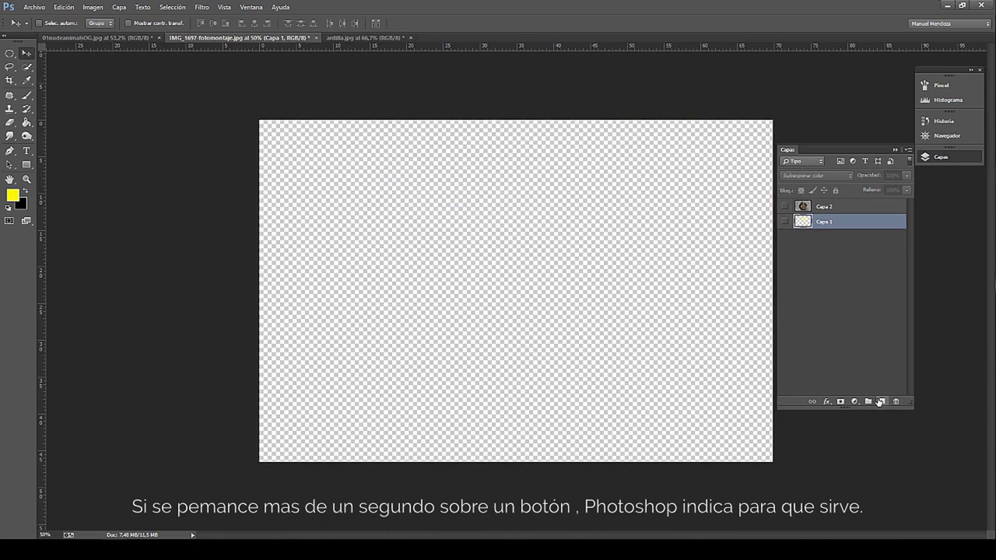
{"action": "key", "text": "ctrl+z"}
Add a new layer and undo it, then create Grupo 1 above layer 1.
{"action": "left_click", "coordinate": [880, 402]}
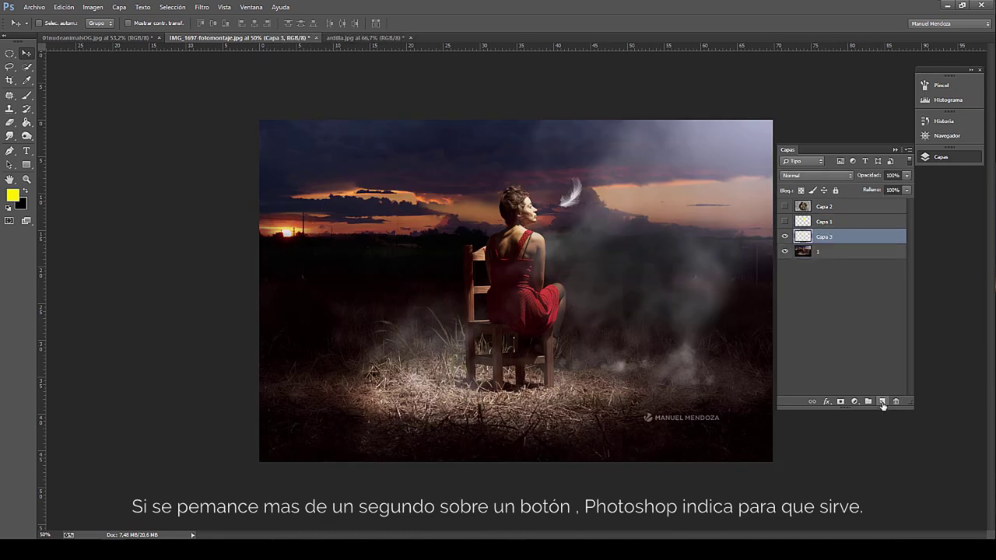
{"action": "key", "text": "ctrl+z"}
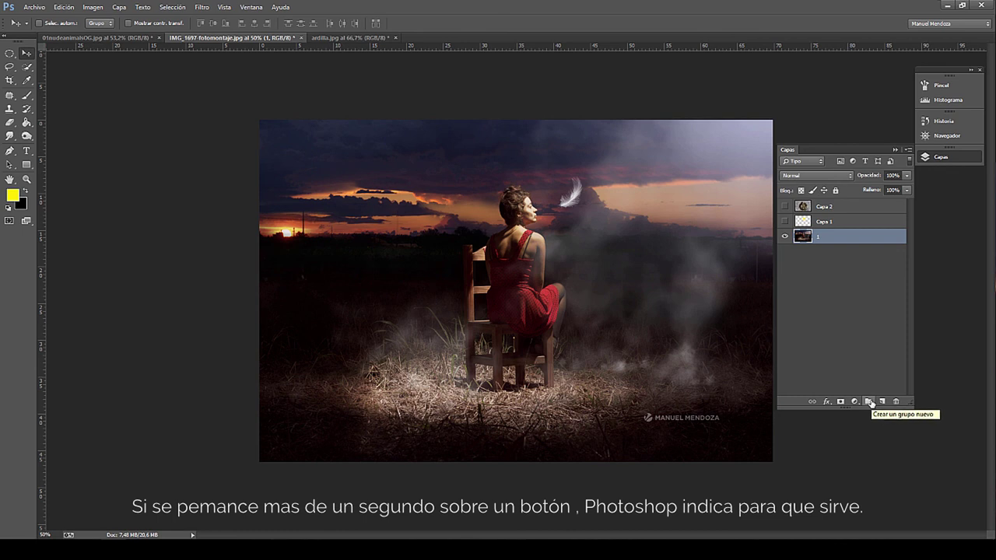
{"action": "left_click", "coordinate": [869, 402]}
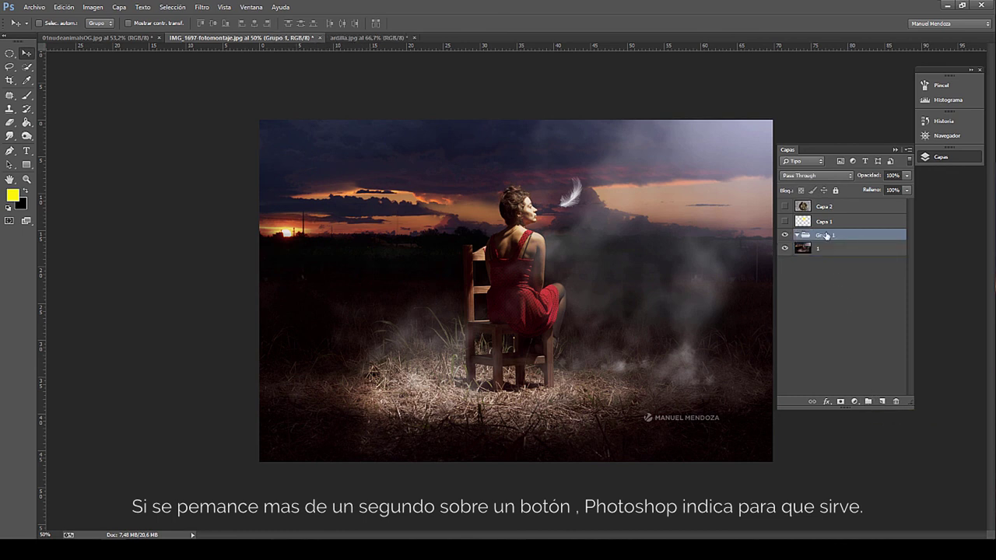
{"action": "mouse_move", "coordinate": [821, 246]}
{"action": "left_mouse_down"}
{"action": "mouse_move", "coordinate": [802, 247]}
{"action": "mouse_move", "coordinate": [829, 238]}
{"action": "left_mouse_up"}
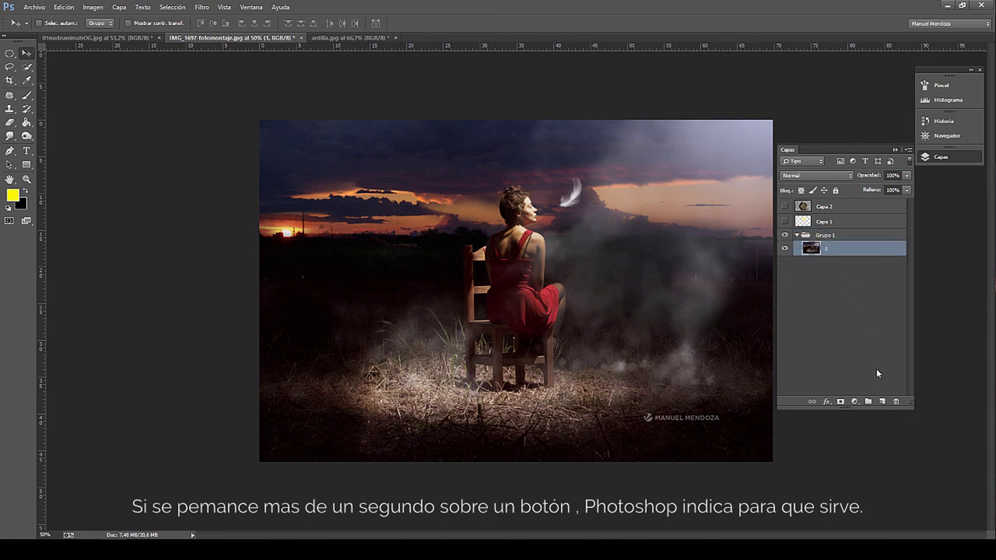
{"action": "left_click", "coordinate": [854, 402]}
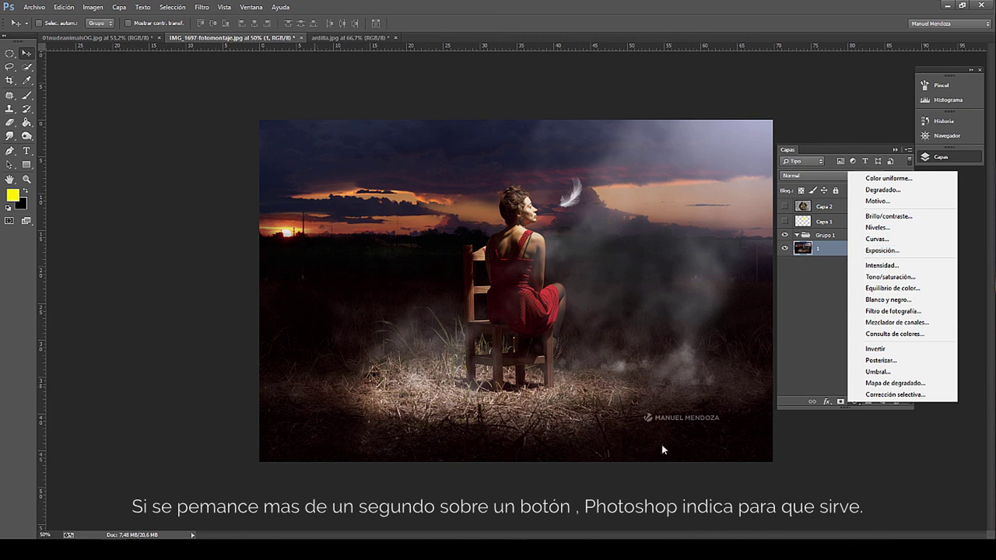
{"action": "left_click", "coordinate": [878, 239]}
{"action": "mouse_move", "coordinate": [491, 195]}
{"action": "left_mouse_down"}
{"action": "mouse_move", "coordinate": [457, 184]}
{"action": "mouse_move", "coordinate": [506, 225]}
{"action": "left_mouse_up"}
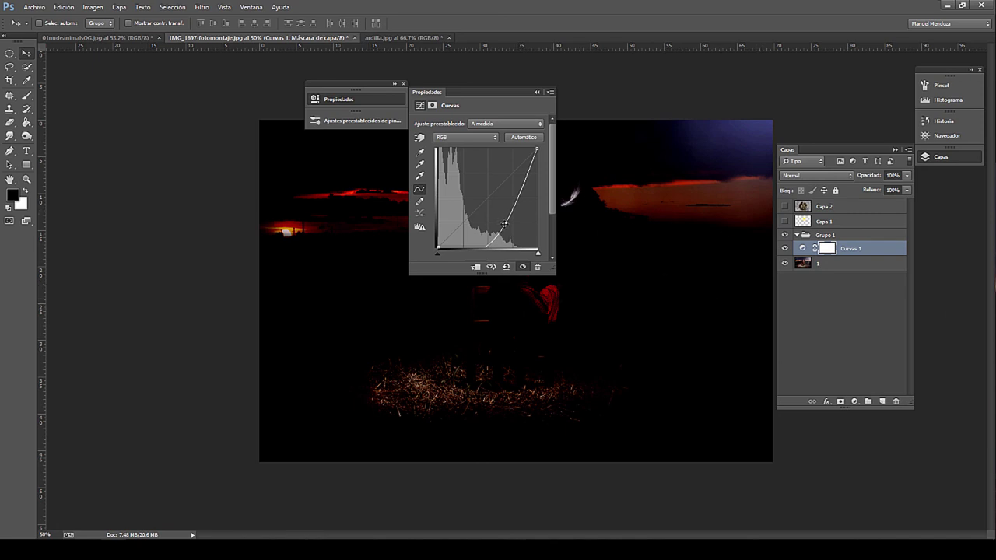
{"action": "left_click_drag", "start_coordinate": [505, 224], "coordinate": [493, 214]}
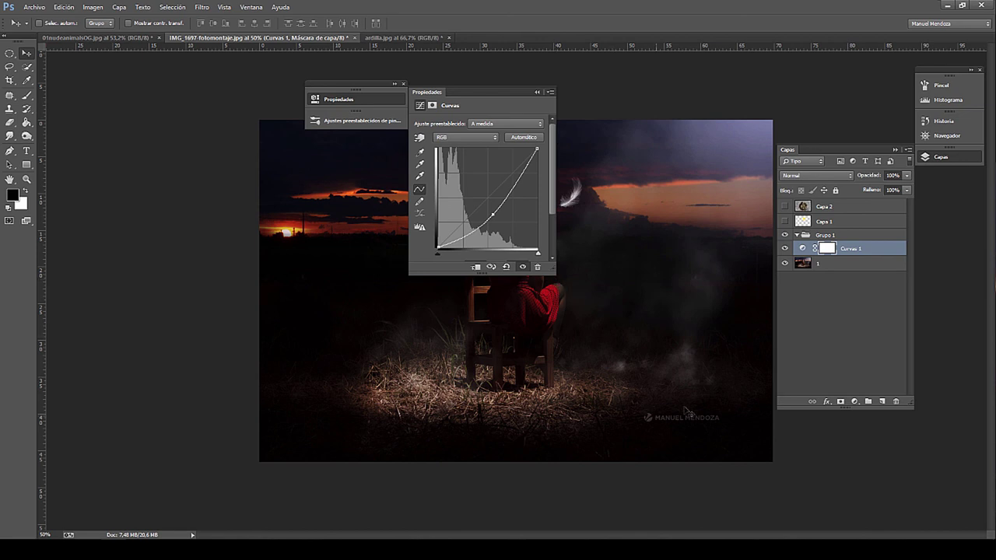
{"action": "key", "text": "backslash"}
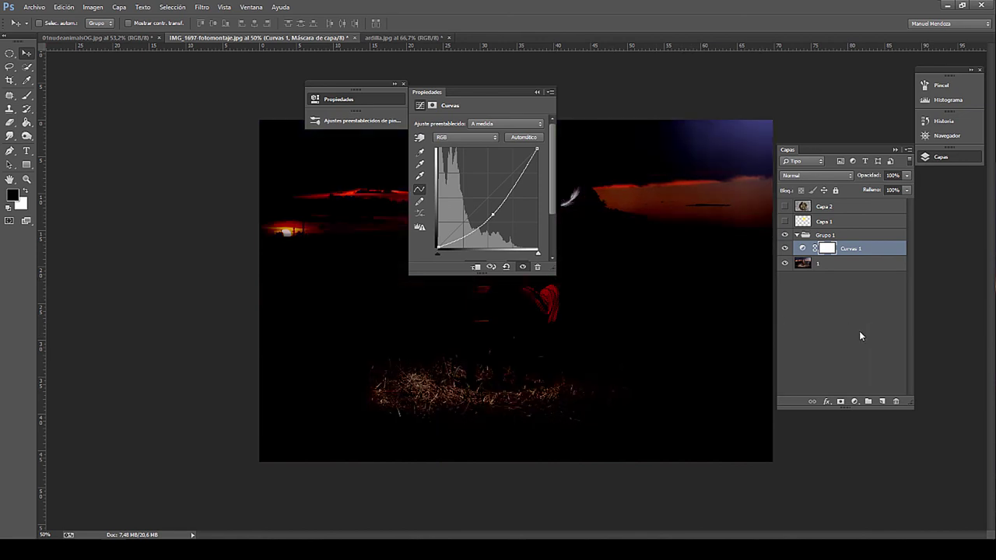
{"action": "left_click", "coordinate": [854, 401]}
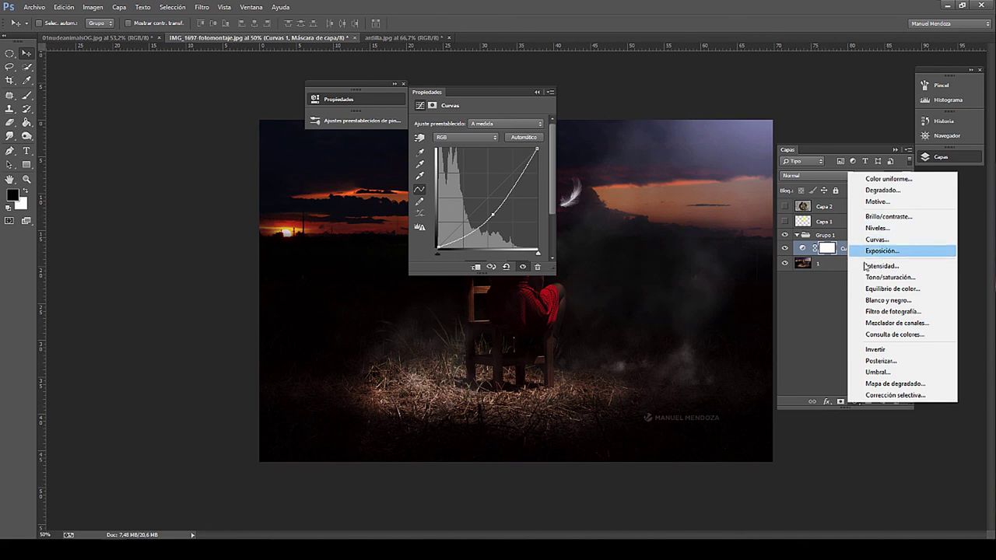
{"action": "left_click", "coordinate": [840, 248]}
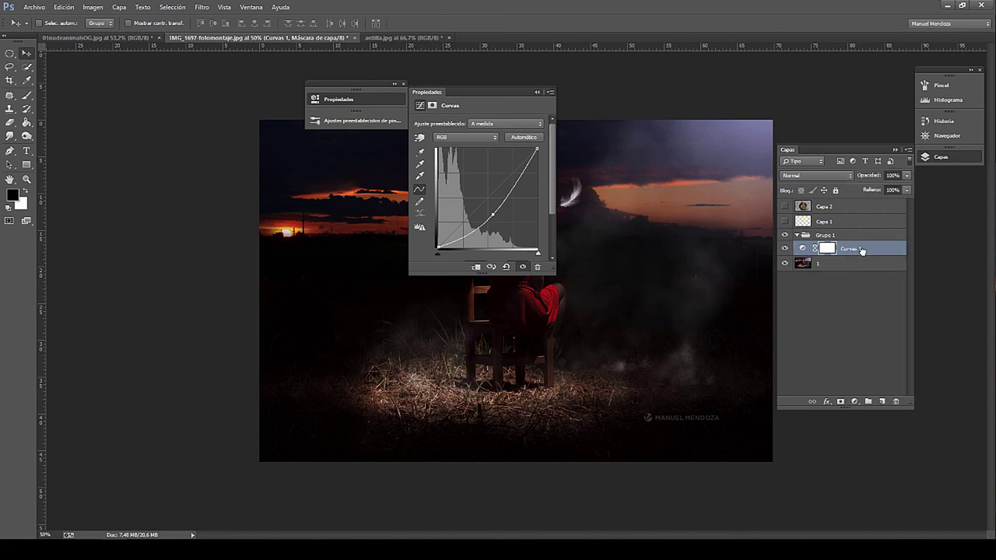
{"action": "left_click_drag", "start_coordinate": [855, 249], "coordinate": [894, 402]}
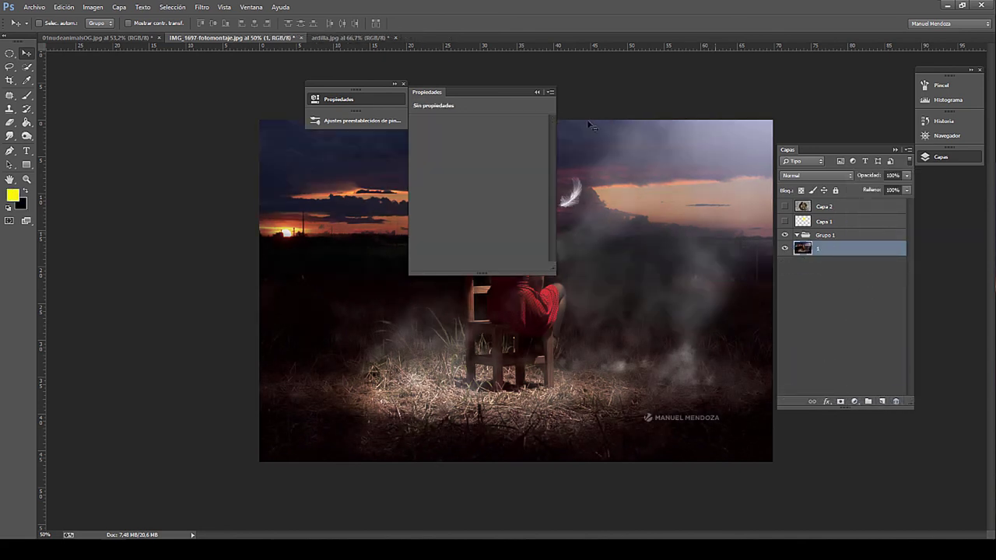
{"action": "left_click_drag", "start_coordinate": [516, 94], "coordinate": [244, 92]}
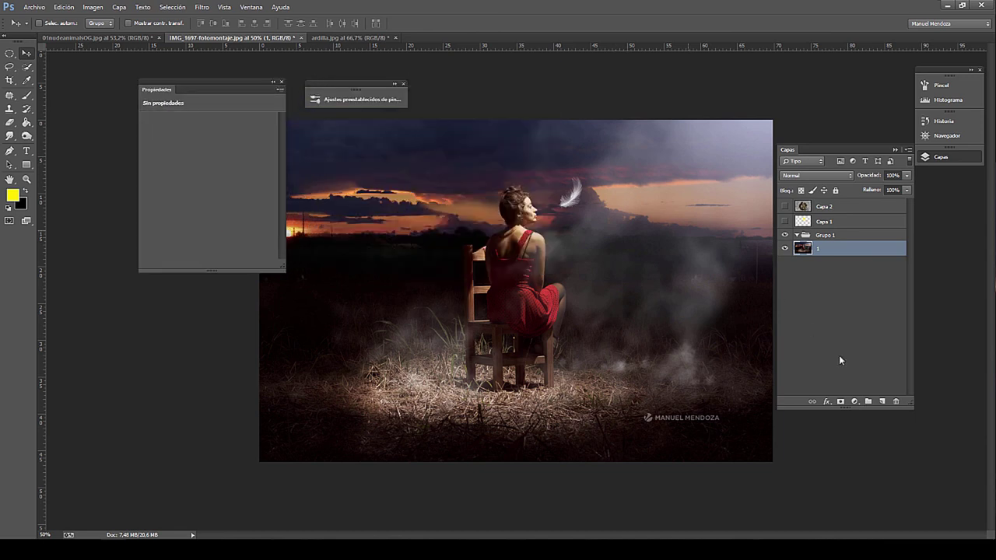
{"action": "left_click", "coordinate": [854, 401]}
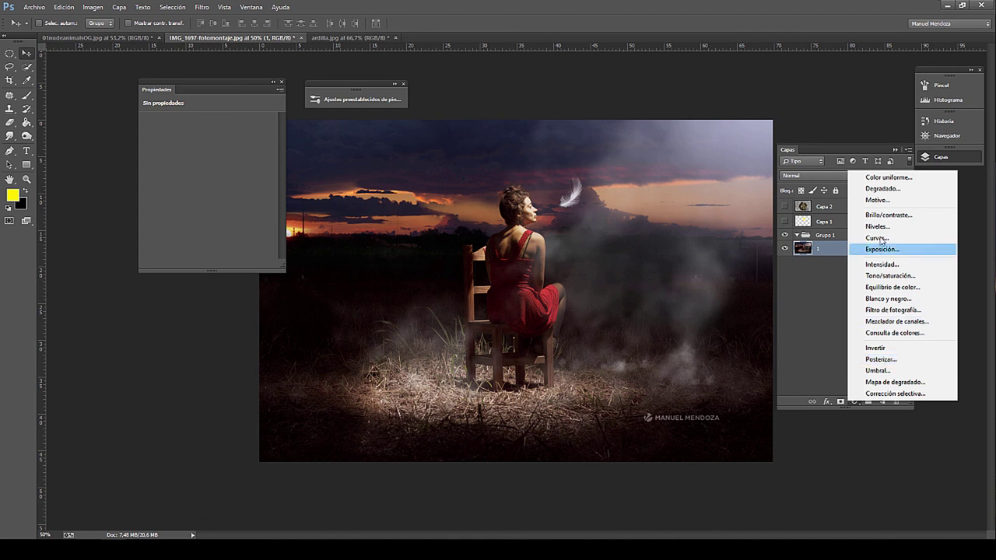
{"action": "left_click", "coordinate": [886, 277]}
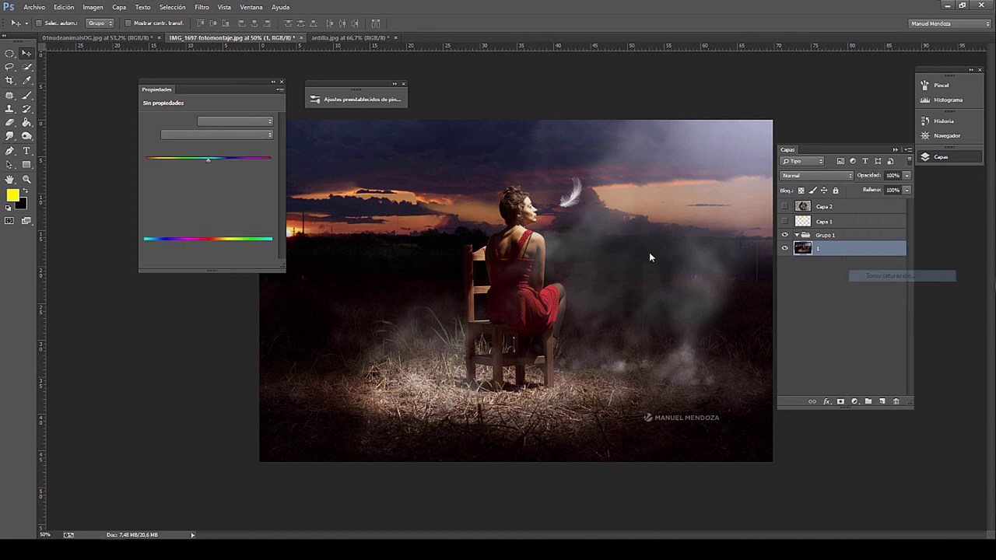
{"action": "left_click_drag", "start_coordinate": [154, 184], "coordinate": [137, 187]}
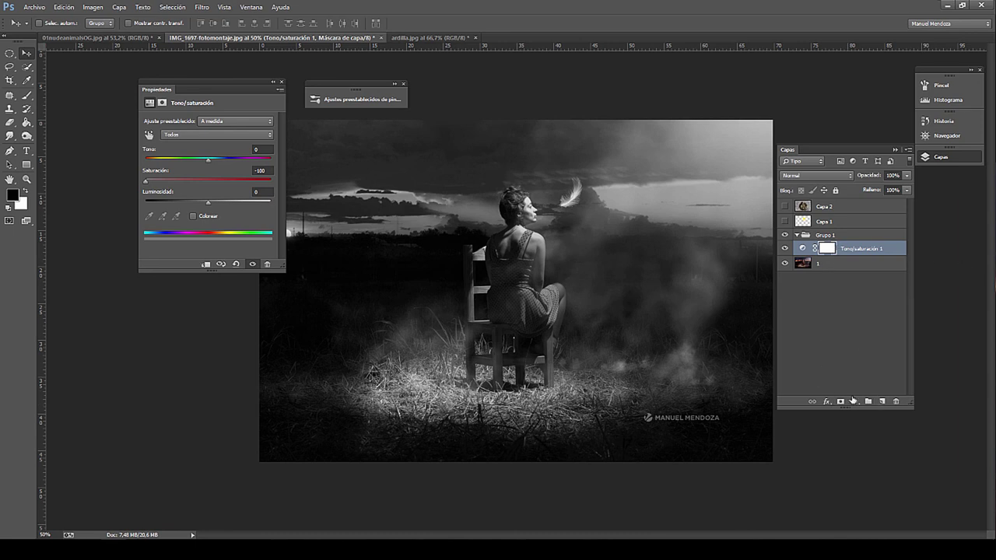
{"action": "left_click", "coordinate": [840, 264]}
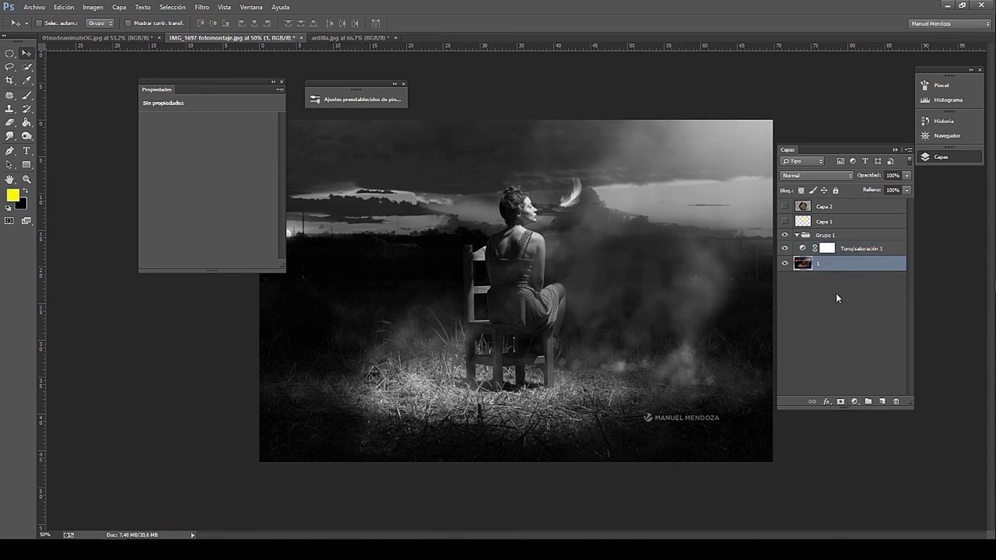
{"action": "left_click", "coordinate": [843, 403]}
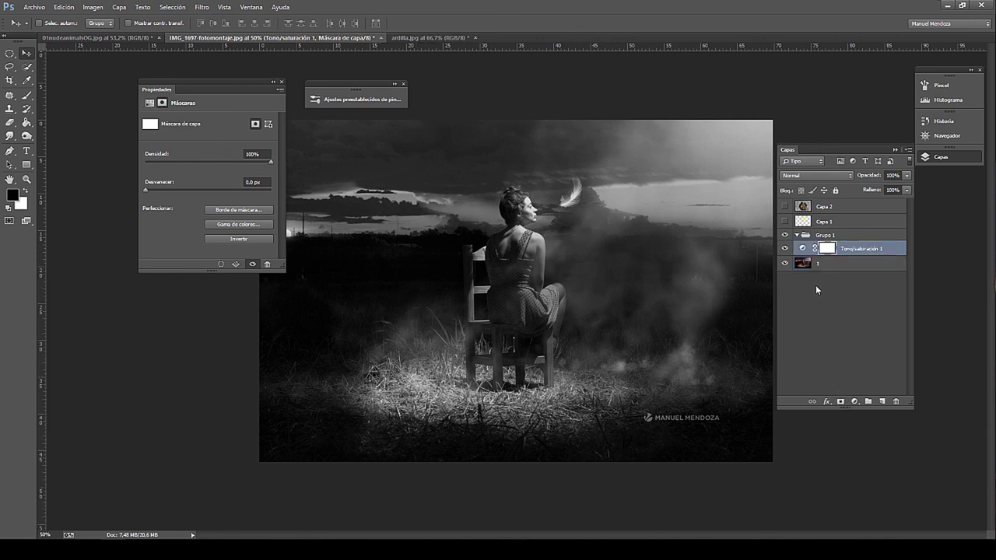
{"action": "key", "text": "ctrl+z"}
{"action": "left_click", "coordinate": [827, 402]}
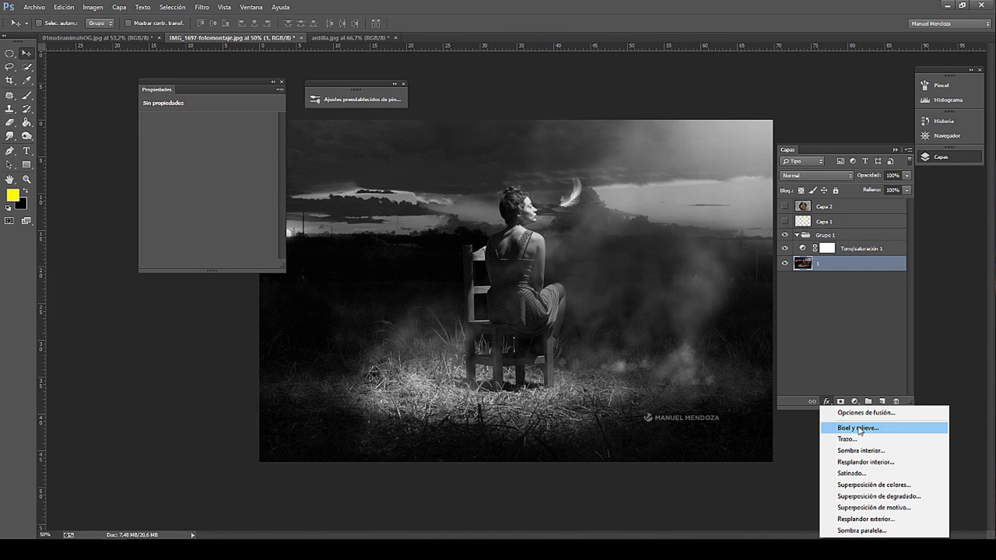
{"action": "left_click", "coordinate": [845, 319]}
{"action": "left_click", "coordinate": [851, 221]}
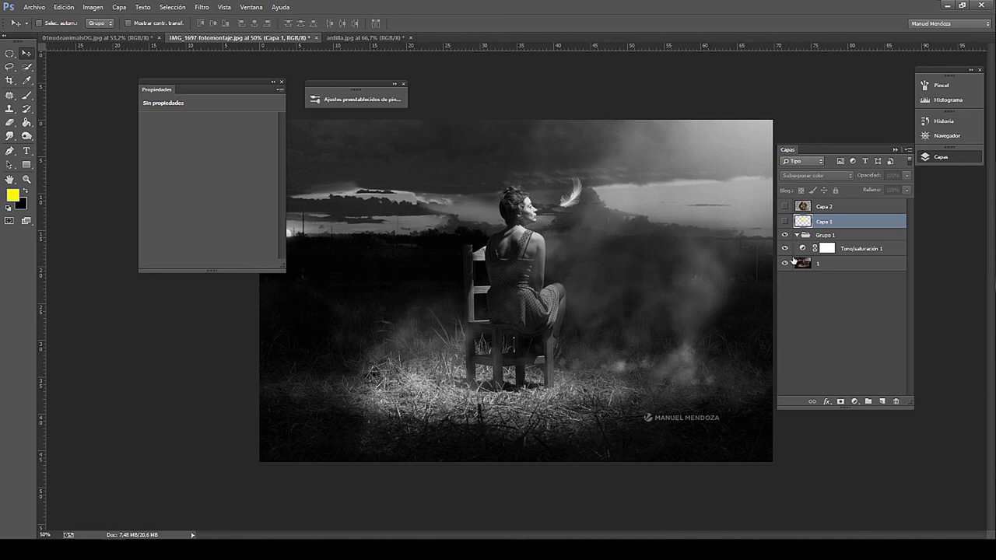
{"action": "left_click", "coordinate": [801, 265]}
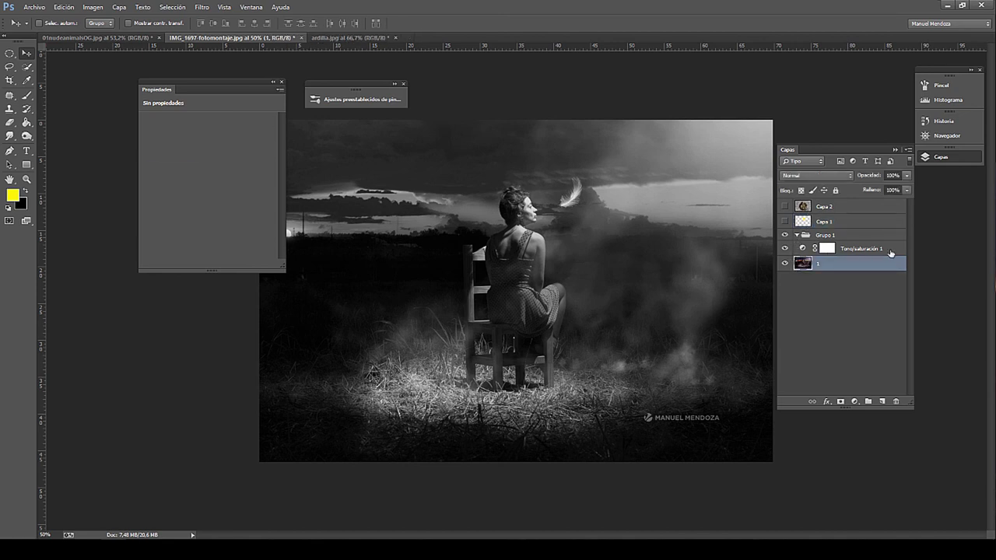
{"action": "left_click", "coordinate": [888, 253]}
{"action": "key", "text": "Delete"}
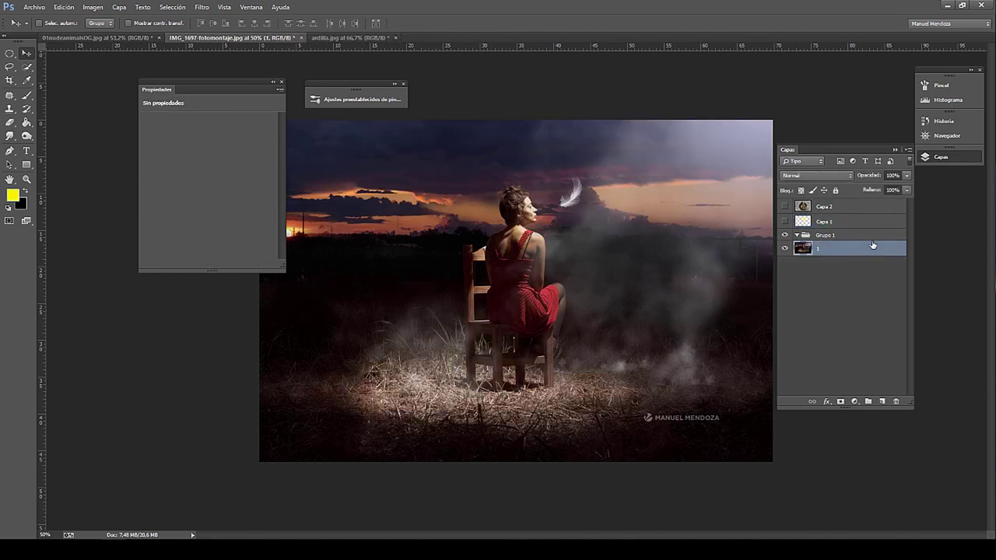
Move layer 1 and the now-visible Capa 1 into Grupo 1.
{"action": "left_click", "coordinate": [853, 233]}
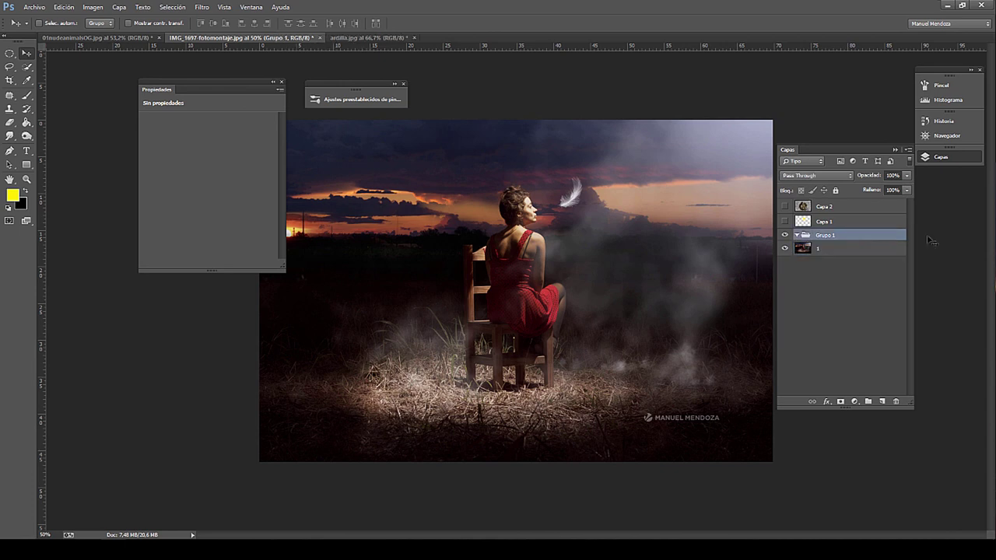
{"action": "left_click_drag", "start_coordinate": [841, 255], "coordinate": [821, 236]}
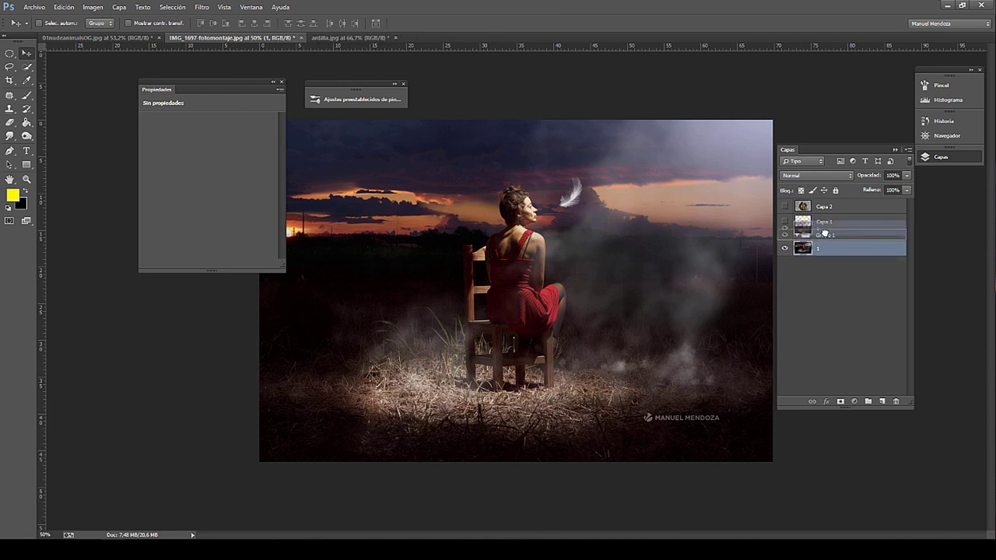
{"action": "left_click", "coordinate": [783, 221]}
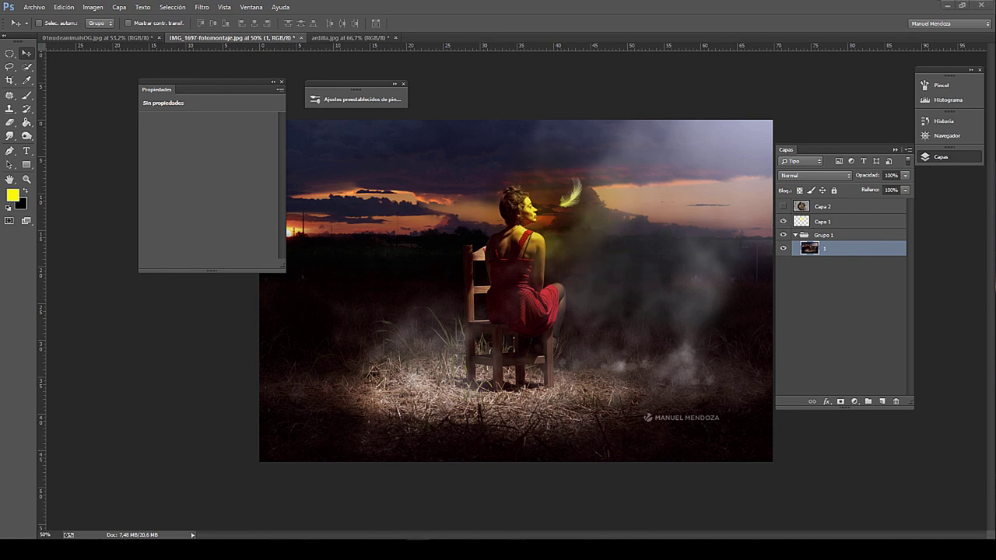
{"action": "mouse_move", "coordinate": [826, 226]}
{"action": "left_mouse_down"}
{"action": "mouse_move", "coordinate": [826, 247]}
{"action": "mouse_move", "coordinate": [817, 248]}
{"action": "left_mouse_up"}
{"action": "left_click", "coordinate": [809, 248]}
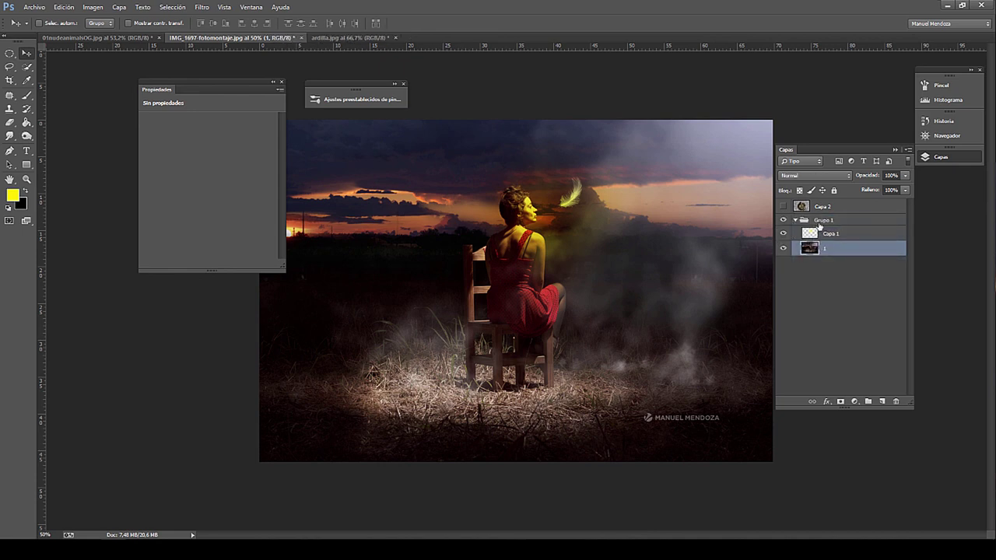
{"action": "left_click", "coordinate": [819, 225]}
{"action": "left_click", "coordinate": [812, 233]}
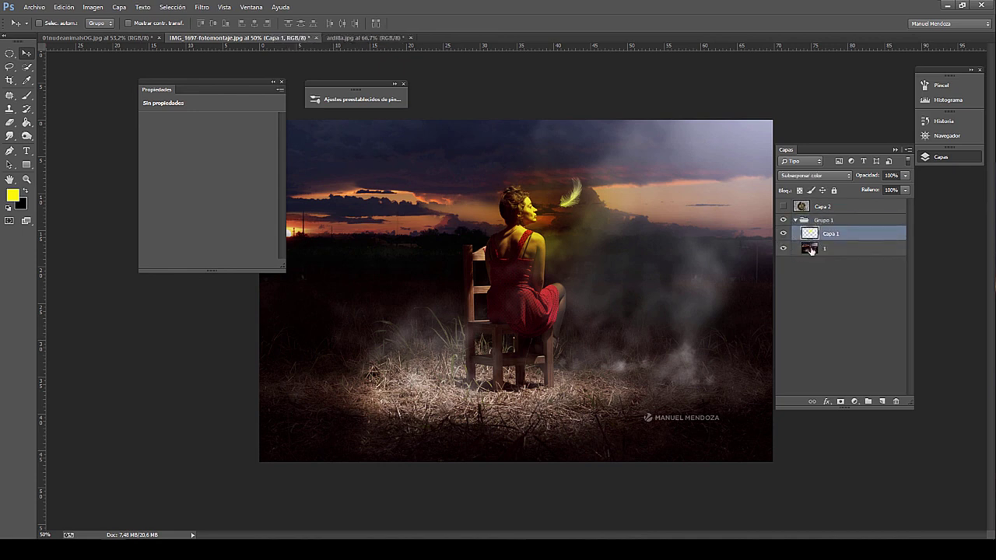
Move Capa 1 and layer 1 out of Grupo 1, delete the empty group, and reselect both.
{"action": "left_click", "coordinate": [811, 249], "text": "shift"}
{"action": "left_click_drag", "start_coordinate": [810, 249], "coordinate": [828, 254]}
{"action": "left_click", "coordinate": [830, 221]}
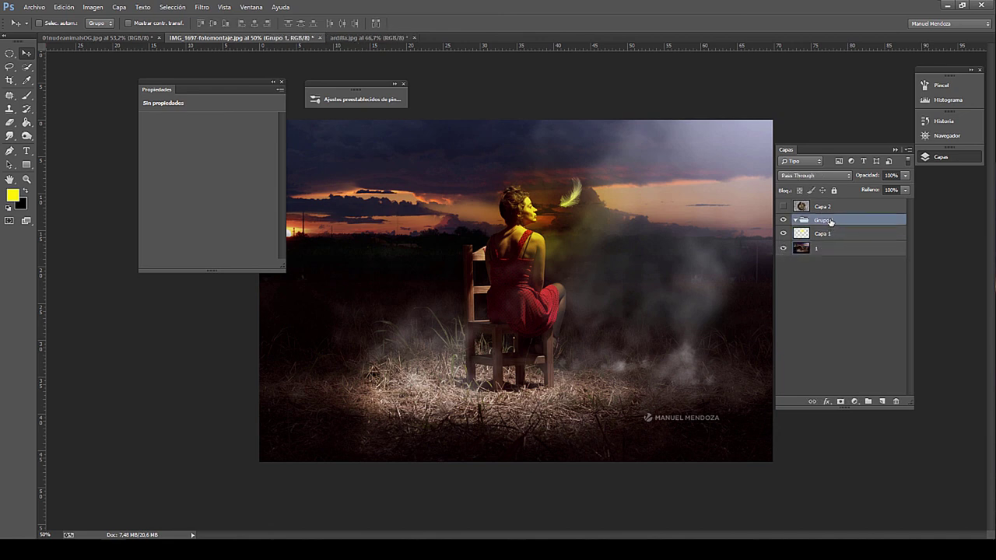
{"action": "left_click_drag", "start_coordinate": [830, 222], "coordinate": [895, 402]}
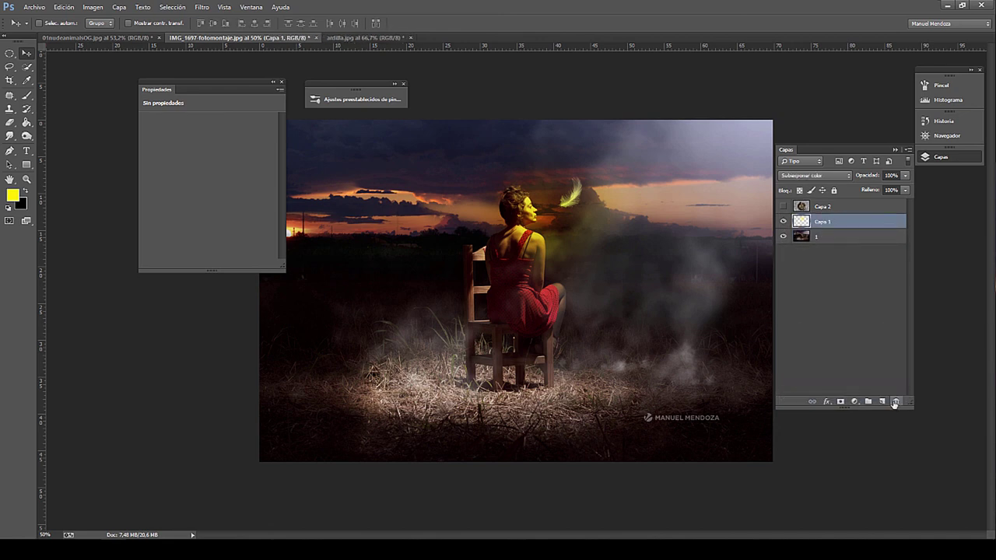
{"action": "left_click", "coordinate": [809, 238]}
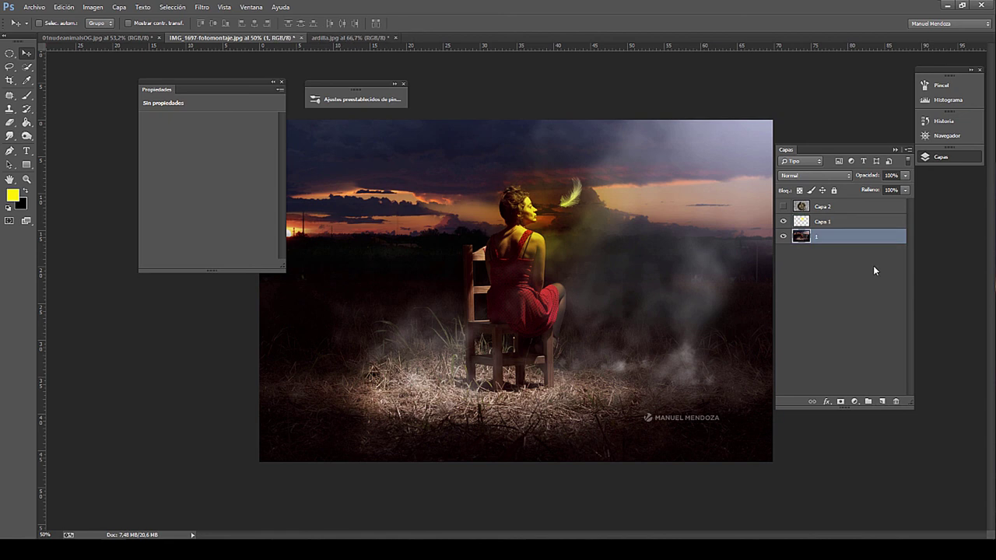
{"action": "left_click", "coordinate": [874, 231], "text": "shift"}
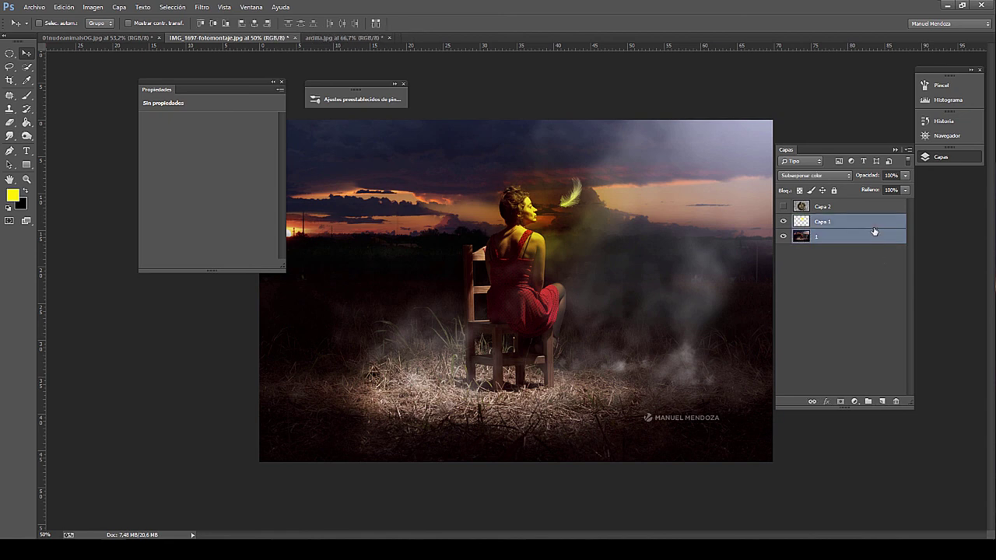
Link Capa 1 and layer 1, test-move and undo, then shift each layer individually.
{"action": "left_click", "coordinate": [813, 401]}
{"action": "mouse_move", "coordinate": [533, 227]}
{"action": "left_mouse_down"}
{"action": "mouse_move", "coordinate": [679, 298]}
{"action": "mouse_move", "coordinate": [735, 376]}
{"action": "left_mouse_up"}
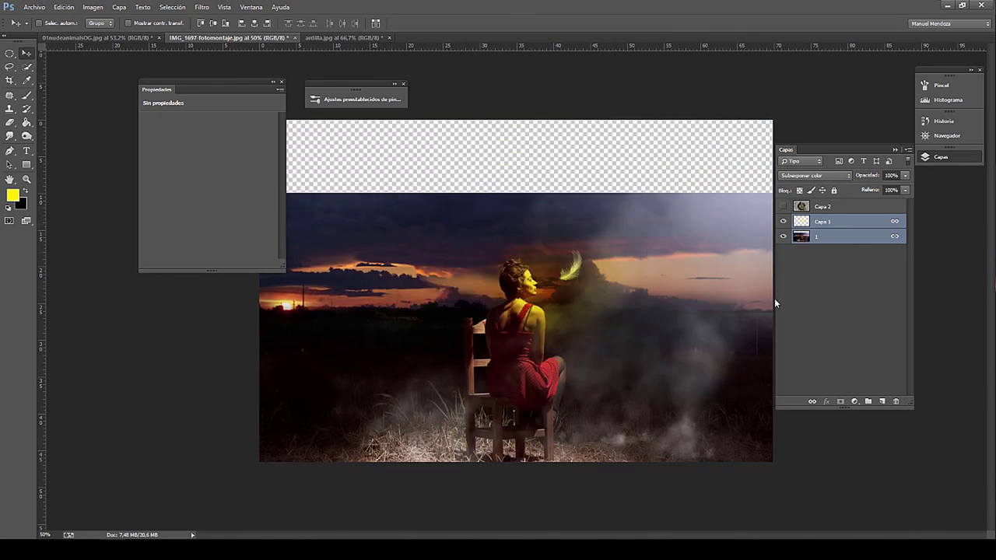
{"action": "key", "text": "ctrl+z"}
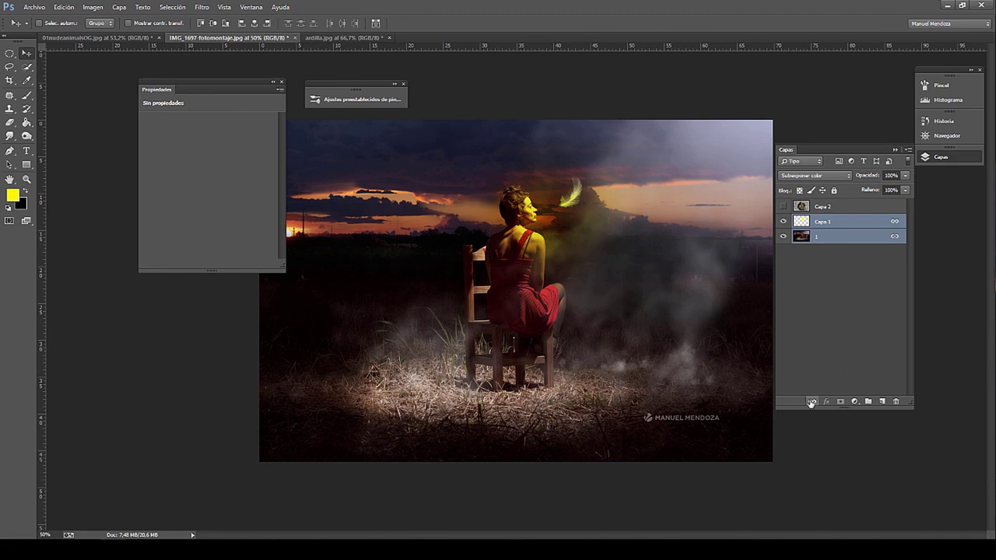
{"action": "left_click", "coordinate": [840, 238]}
{"action": "mouse_move", "coordinate": [537, 310]}
{"action": "left_mouse_down"}
{"action": "mouse_move", "coordinate": [450, 331]}
{"action": "mouse_move", "coordinate": [589, 316]}
{"action": "left_mouse_up"}
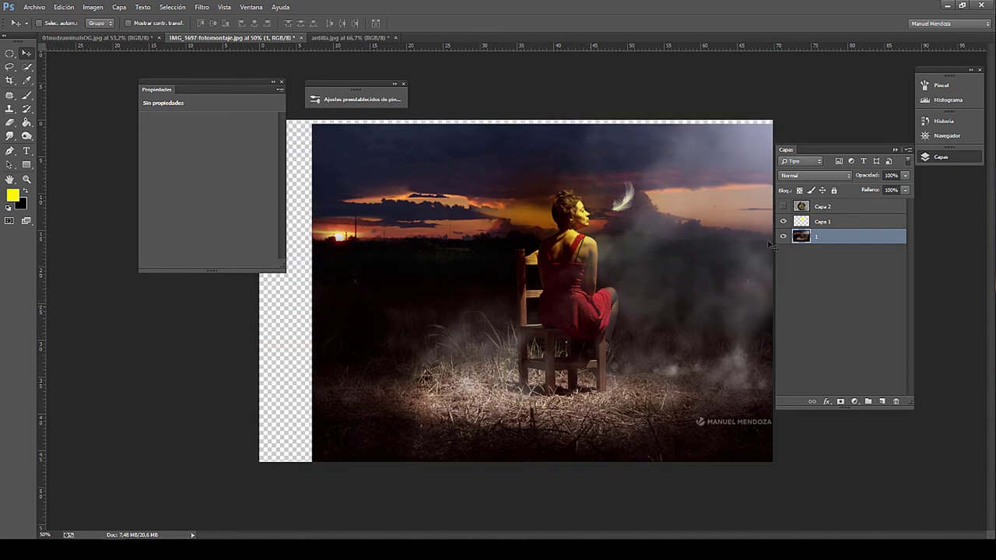
{"action": "left_click", "coordinate": [823, 222]}
{"action": "left_click_drag", "start_coordinate": [655, 269], "coordinate": [480, 167]}
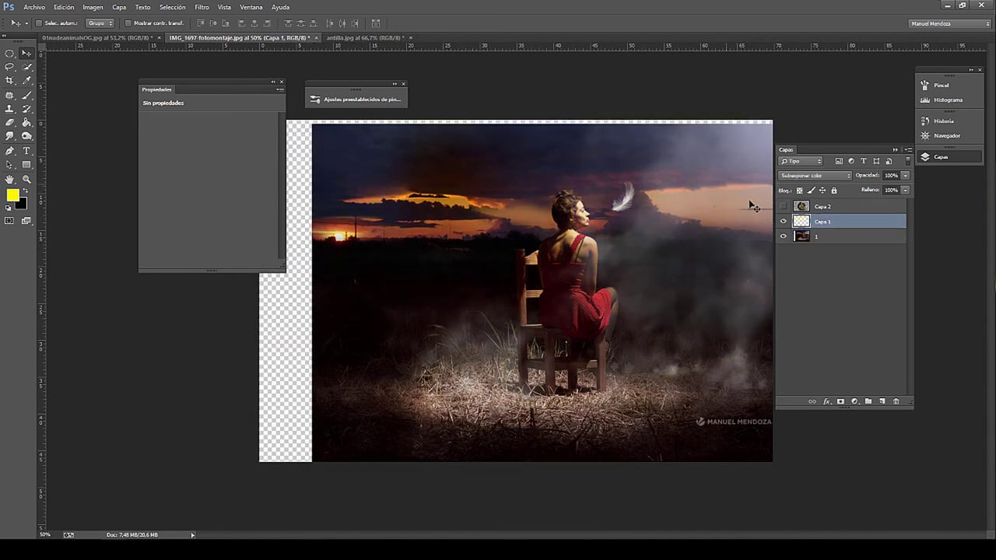
Reselect the linked photo and move it up and left on the canvas.
{"action": "left_click", "coordinate": [818, 238], "text": "shift"}
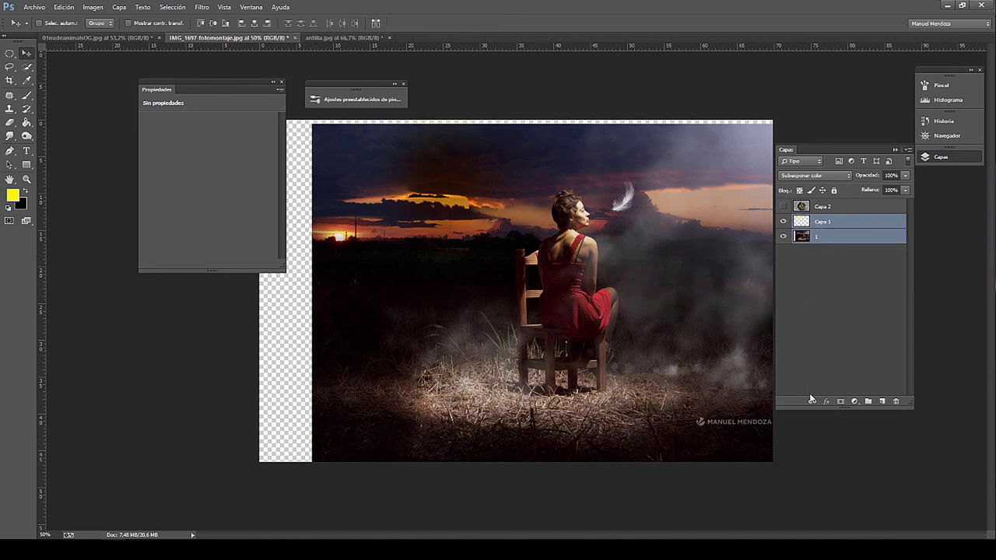
{"action": "left_click", "coordinate": [829, 357]}
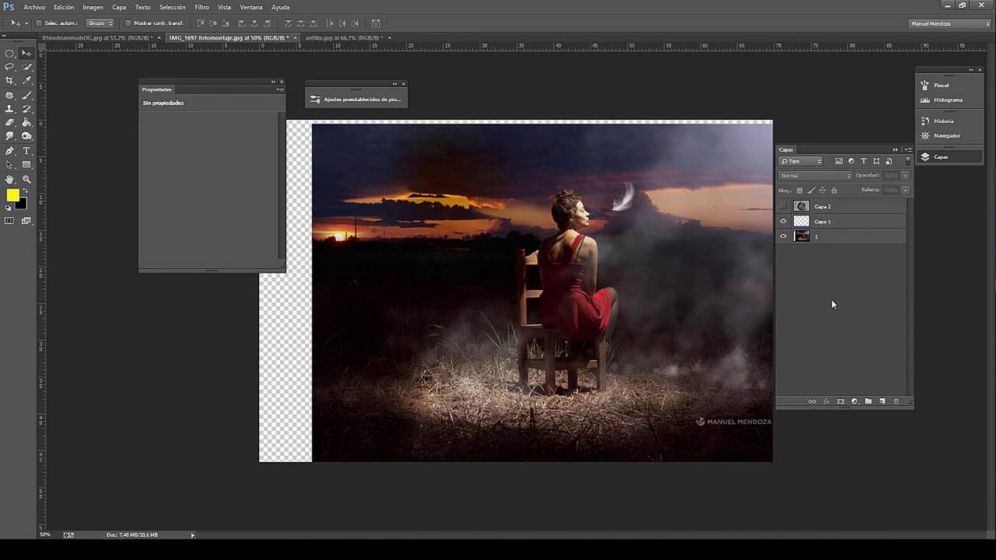
{"action": "left_click", "coordinate": [832, 235]}
{"action": "left_click_drag", "start_coordinate": [608, 292], "coordinate": [588, 269]}
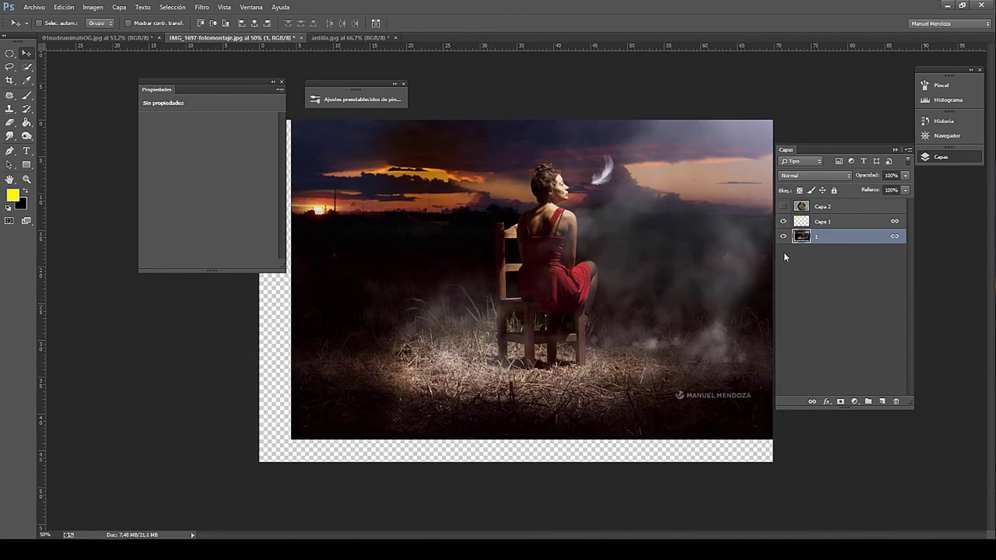
{"action": "mouse_move", "coordinate": [521, 243]}
{"action": "left_mouse_down"}
{"action": "mouse_move", "coordinate": [504, 281]}
{"action": "mouse_move", "coordinate": [494, 266]}
{"action": "left_mouse_up"}
Set Capa 1's blend mode to Normal and move the yellow glow onto the woman.
{"action": "left_click", "coordinate": [825, 222], "text": "shift"}
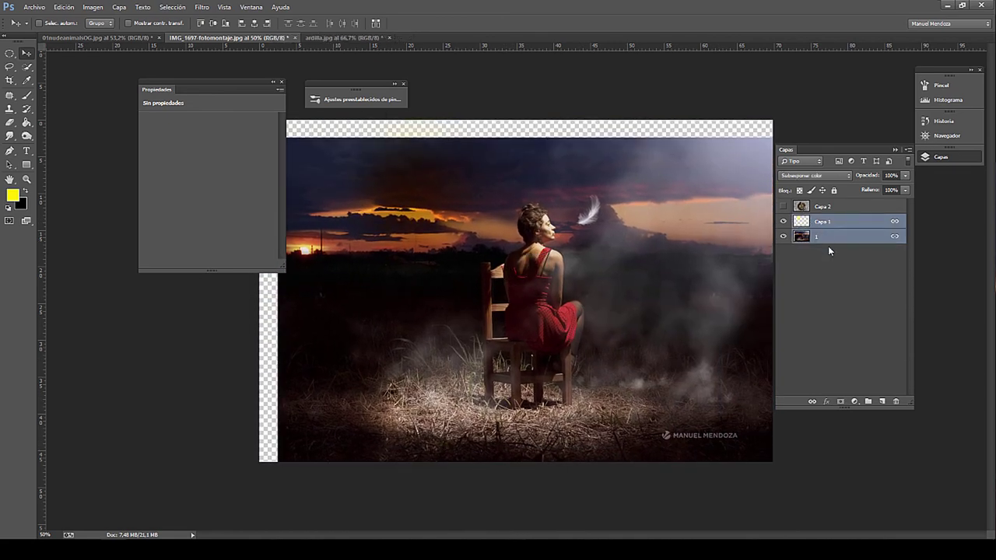
{"action": "left_click", "coordinate": [836, 221]}
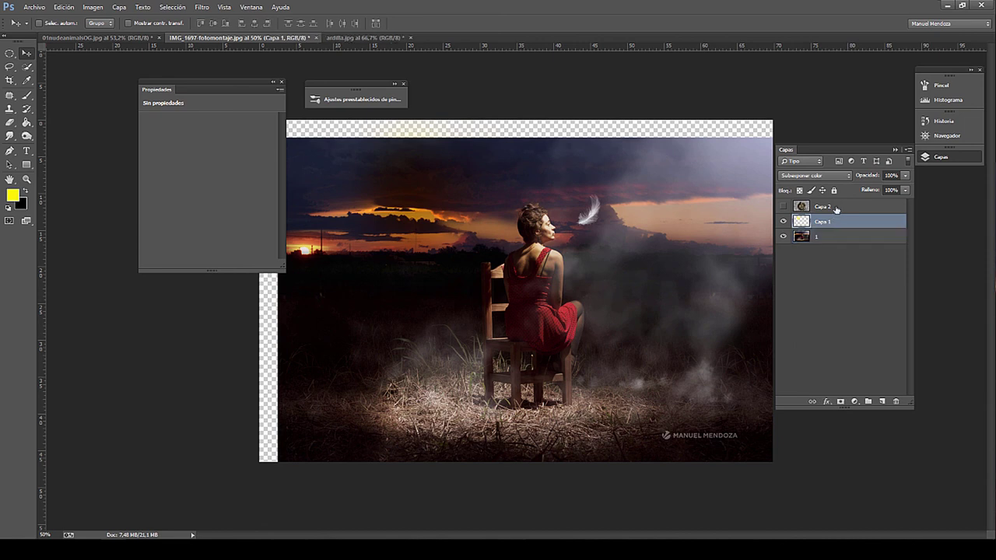
{"action": "left_click", "coordinate": [821, 177]}
{"action": "left_click", "coordinate": [822, 190]}
{"action": "key", "text": "shift+alt+n"}
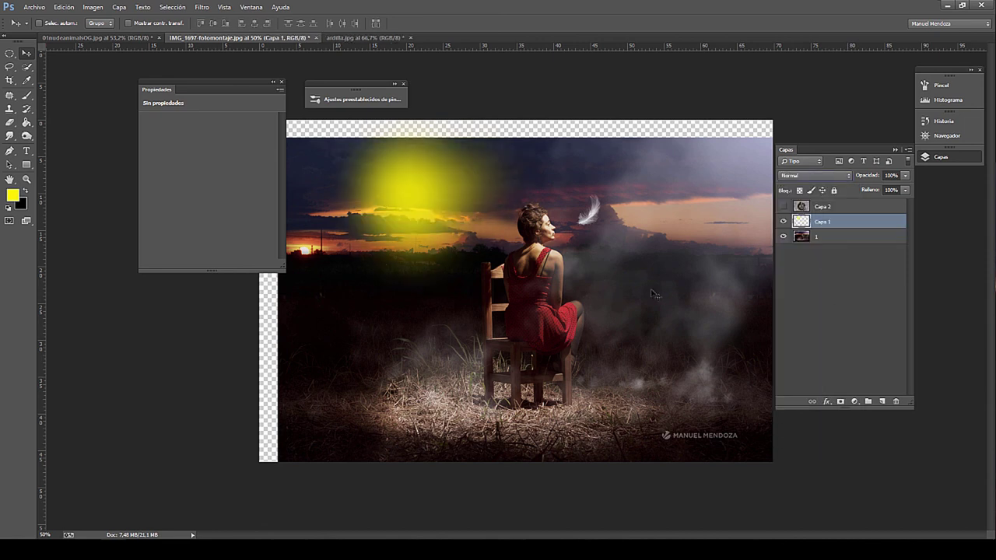
{"action": "mouse_move", "coordinate": [418, 205]}
{"action": "left_mouse_down"}
{"action": "mouse_move", "coordinate": [550, 254]}
{"action": "mouse_move", "coordinate": [554, 247]}
{"action": "left_mouse_up"}
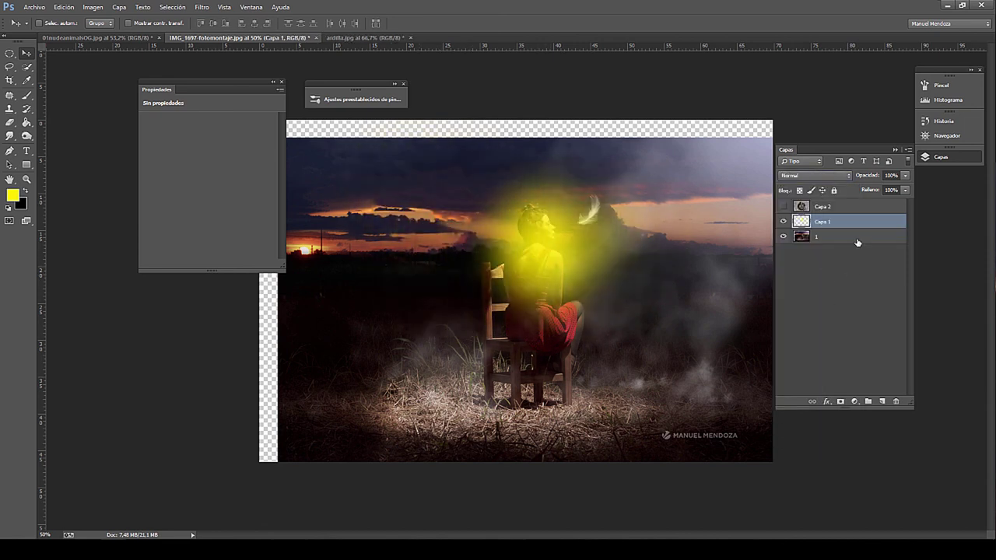
Rename Capa 1 to luz and the photo layer to fondo, then select both.
{"action": "double_click", "coordinate": [822, 221]}
{"action": "type", "text": "luz"}
{"action": "key", "text": "Return"}
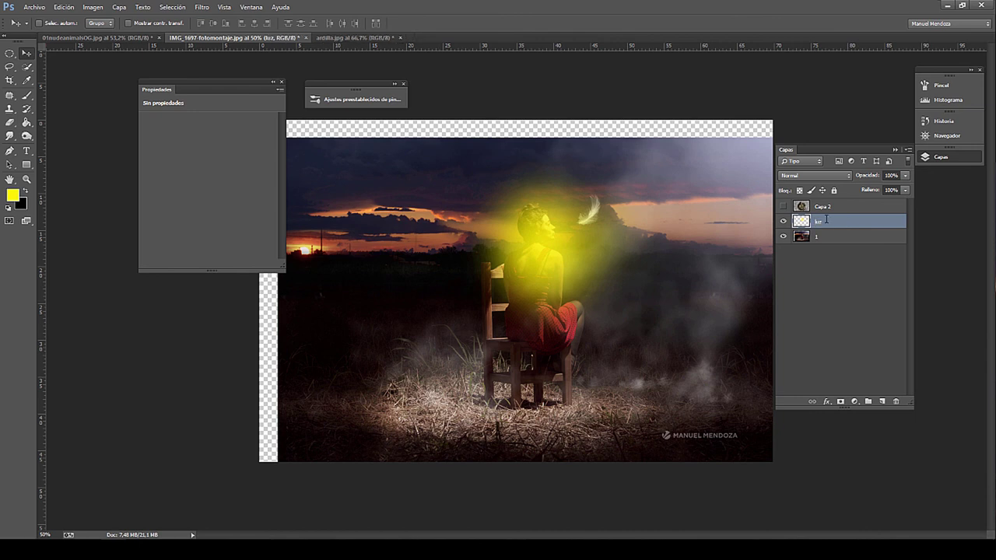
{"action": "left_click", "coordinate": [784, 206]}
{"action": "double_click", "coordinate": [816, 237]}
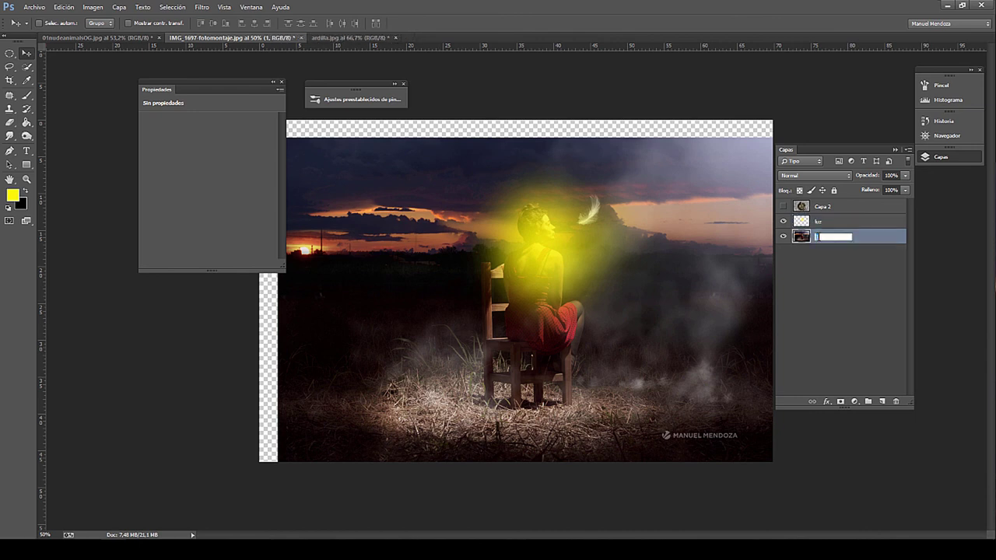
{"action": "type", "text": "fondo"}
{"action": "key", "text": "Return"}
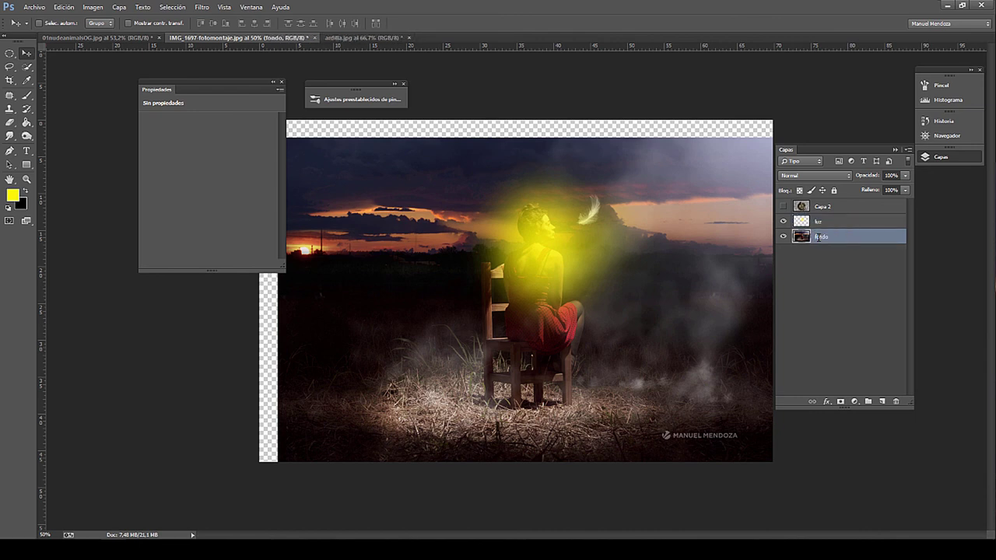
{"action": "left_click", "coordinate": [829, 221]}
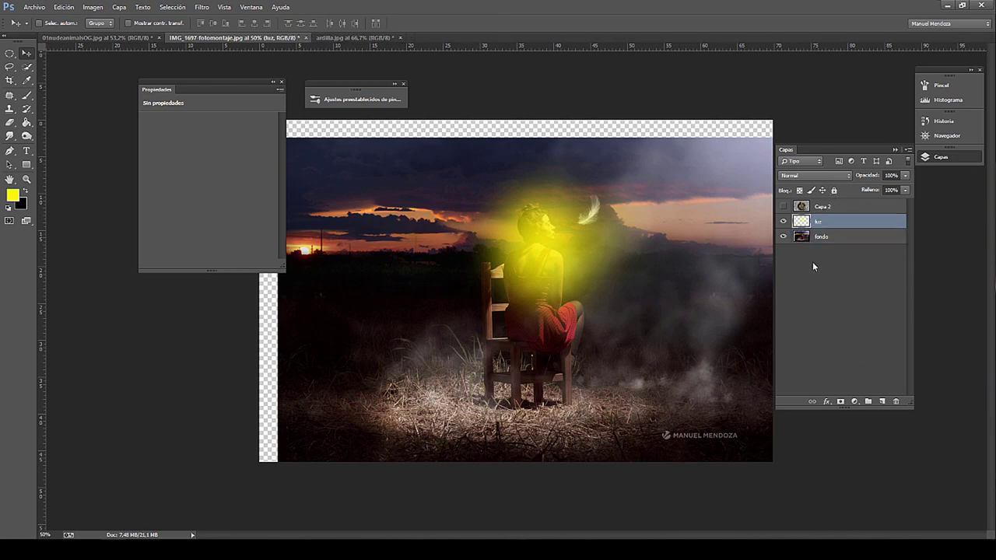
{"action": "left_click", "coordinate": [830, 238], "text": "shift"}
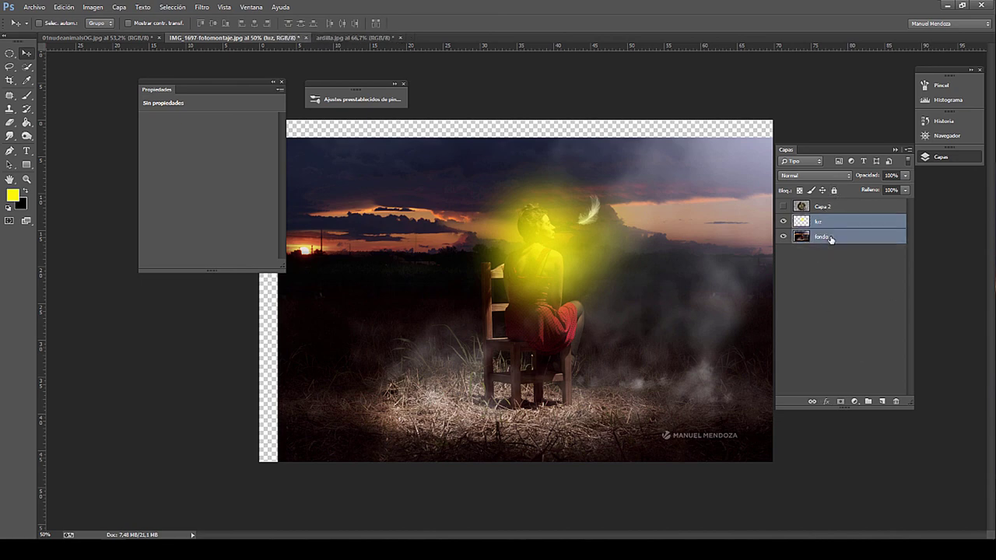
Link luz and fondo and drag them together on the canvas.
{"action": "left_click", "coordinate": [813, 402]}
{"action": "left_click_drag", "start_coordinate": [569, 372], "coordinate": [492, 216]}
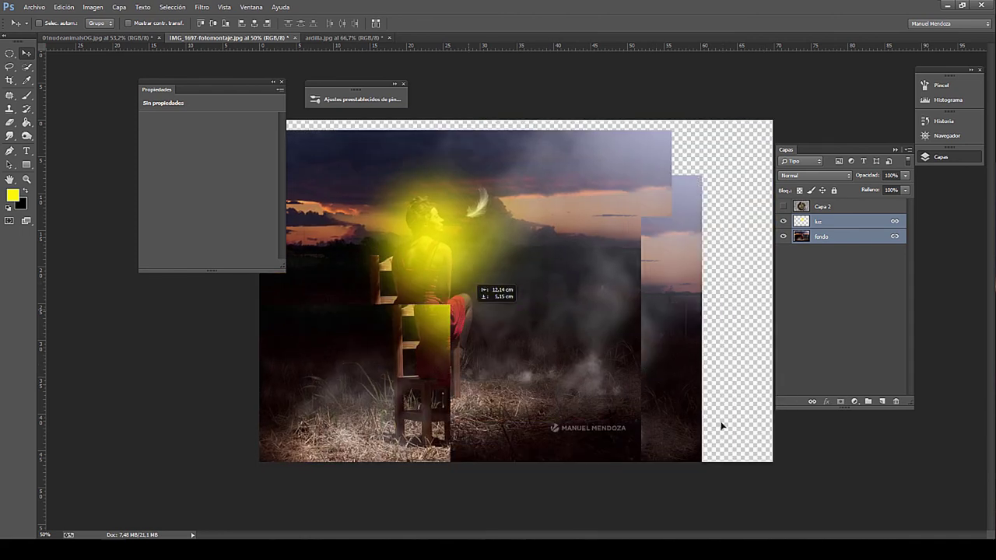
{"action": "left_click_drag", "start_coordinate": [751, 332], "coordinate": [827, 305]}
{"action": "left_click", "coordinate": [827, 299]}
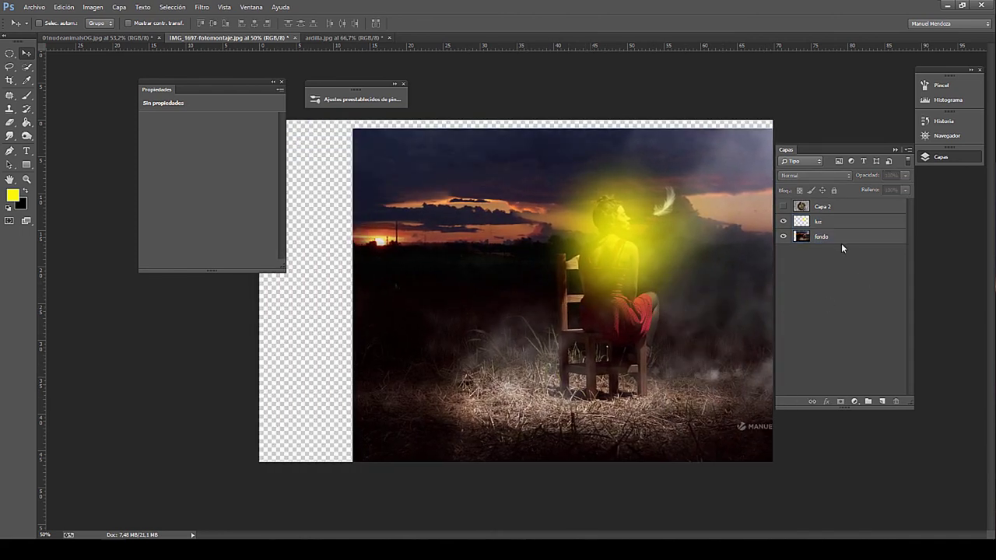
{"action": "left_click", "coordinate": [842, 226]}
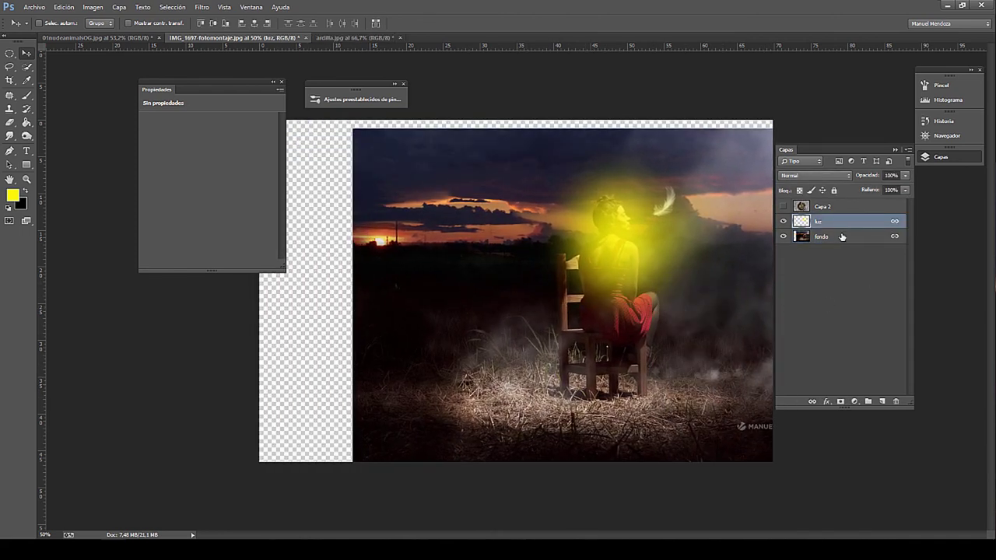
{"action": "left_click", "coordinate": [843, 235]}
Move the photo and glow back to fill the canvas, then unlink luz and fondo.
{"action": "mouse_move", "coordinate": [657, 322]}
{"action": "left_mouse_down"}
{"action": "mouse_move", "coordinate": [556, 337]}
{"action": "mouse_move", "coordinate": [578, 313]}
{"action": "left_mouse_up"}
{"action": "left_click", "coordinate": [844, 223], "text": "ctrl"}
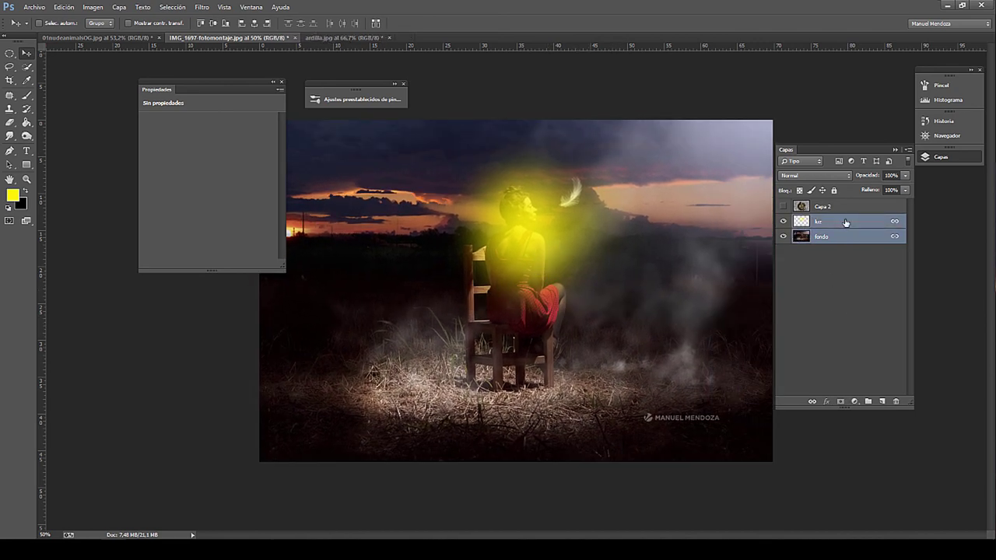
{"action": "left_click", "coordinate": [811, 400]}
{"action": "left_click", "coordinate": [836, 333]}
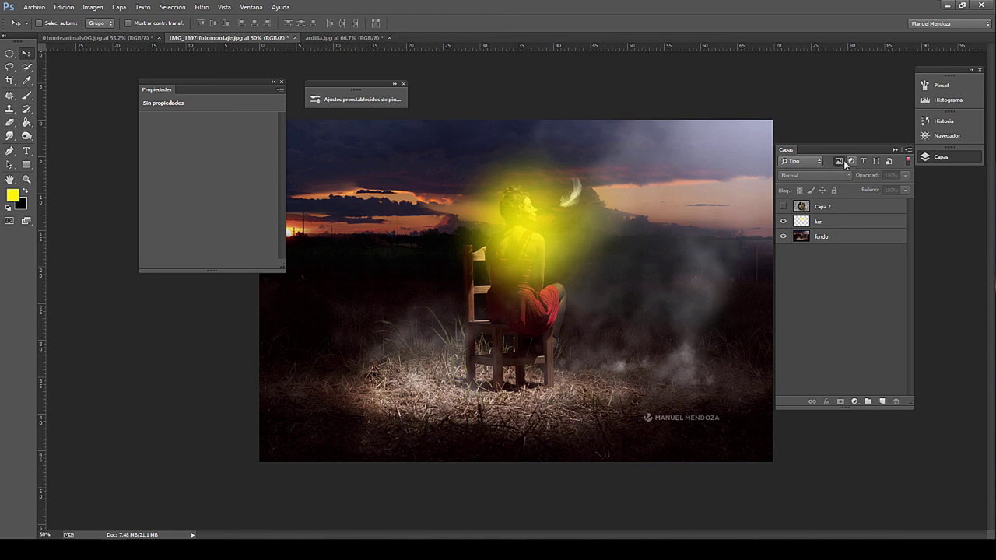
Add Filtro de fotografía and Blanco y negro adjustment layers above luz.
{"action": "left_click", "coordinate": [822, 221]}
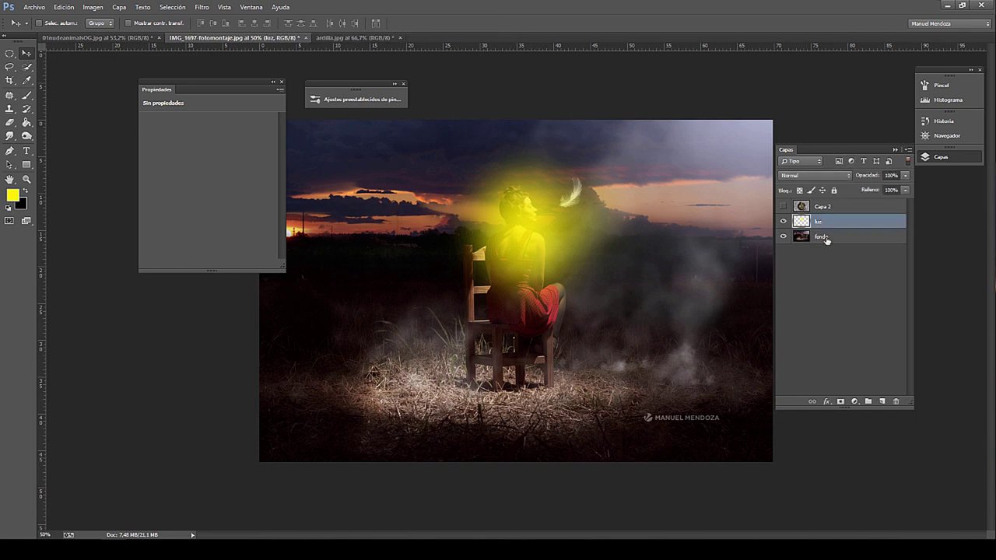
{"action": "left_click", "coordinate": [854, 402]}
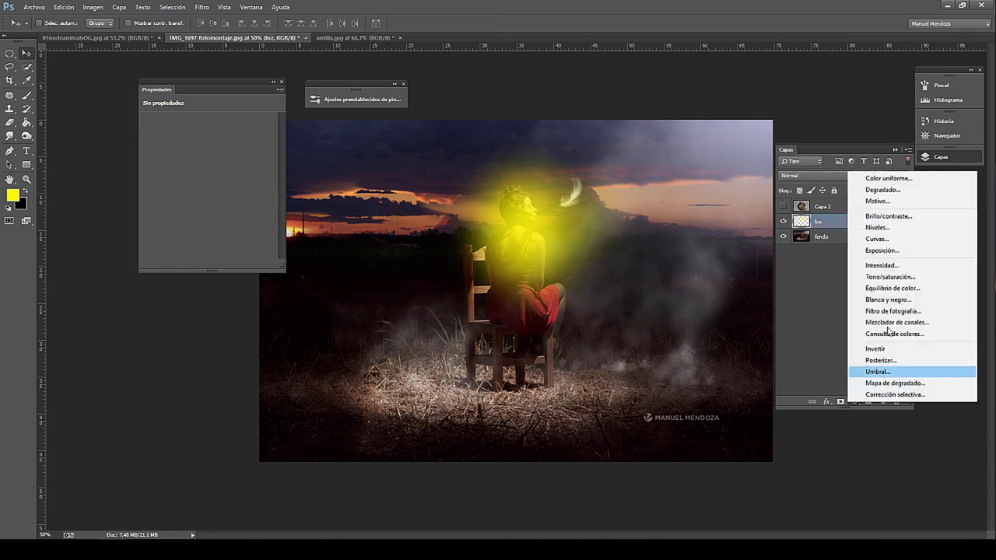
{"action": "left_click", "coordinate": [892, 310]}
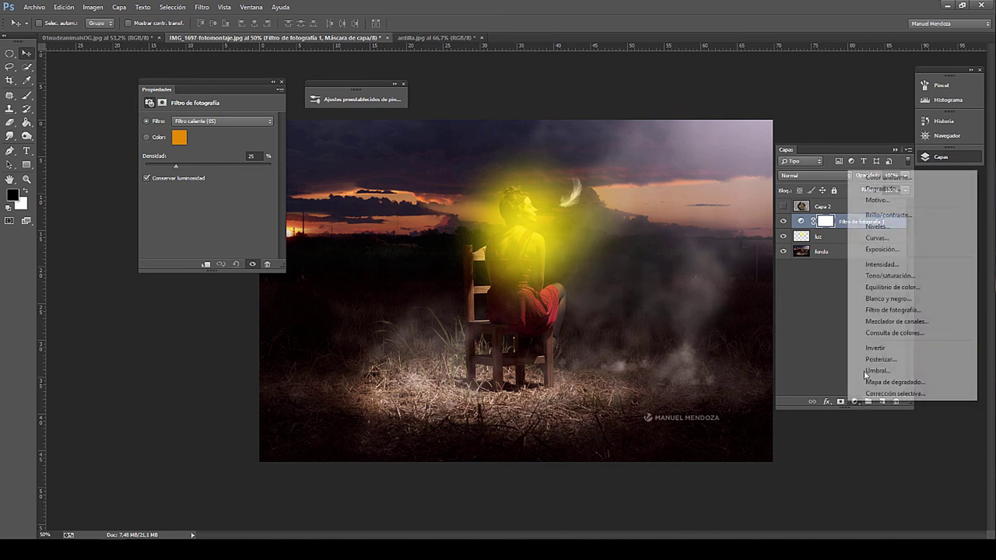
{"action": "left_click", "coordinate": [887, 299]}
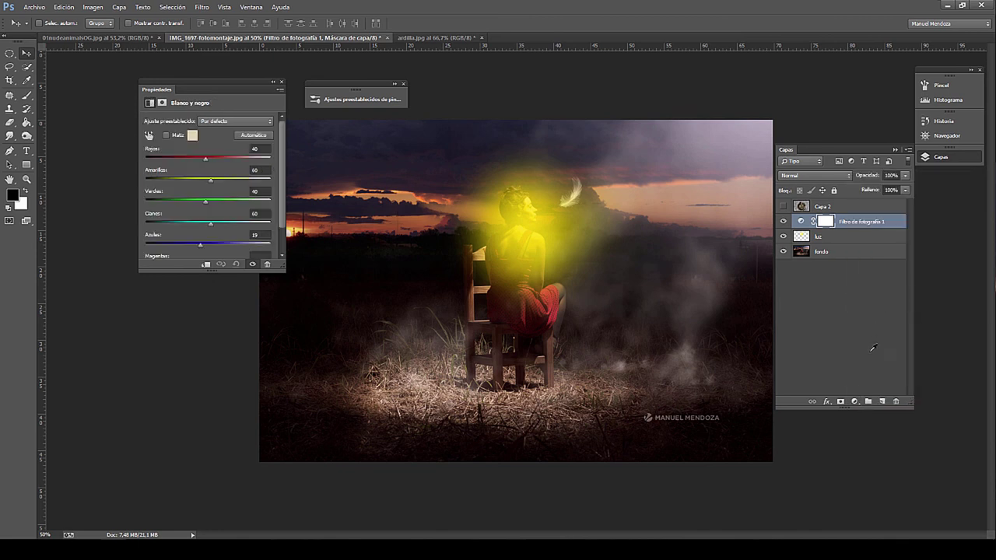
Toggle the adjustment-layer filter, then set a Type tool insertion point on the image.
{"action": "left_click", "coordinate": [851, 161]}
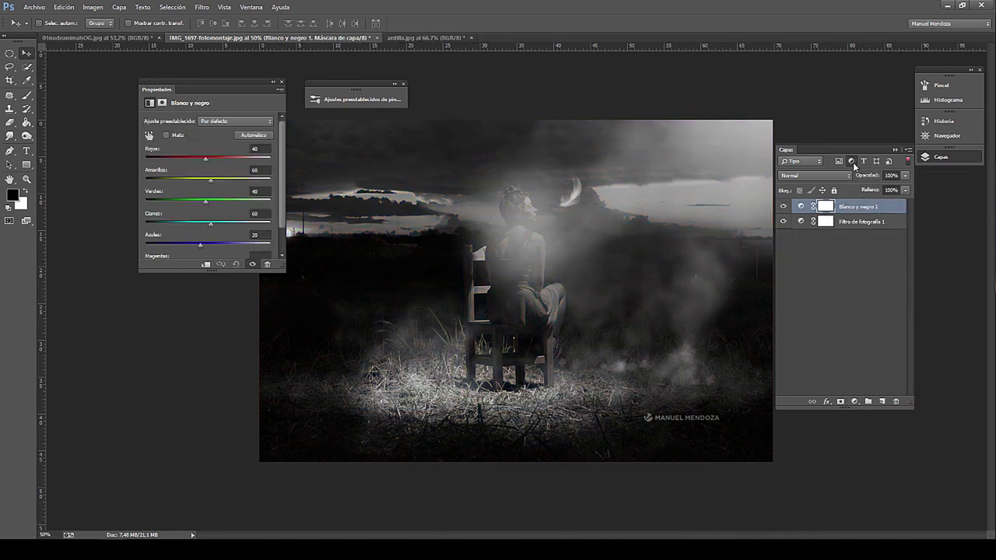
{"action": "left_click", "coordinate": [851, 161]}
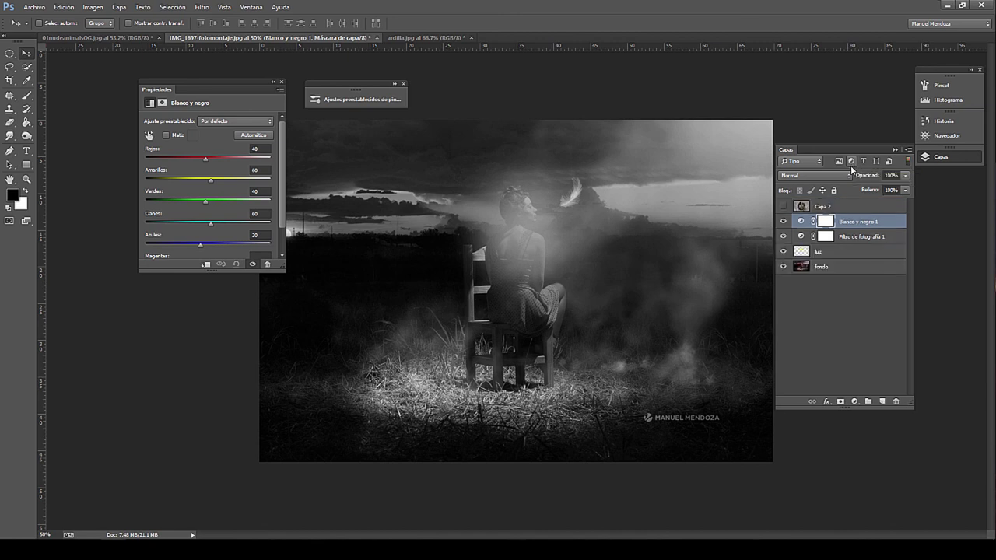
{"action": "left_click", "coordinate": [27, 151]}
{"action": "left_click", "coordinate": [452, 257]}
Type and correct the word 'texto', commit the layer, and drag it further left.
{"action": "type", "text": "t"}
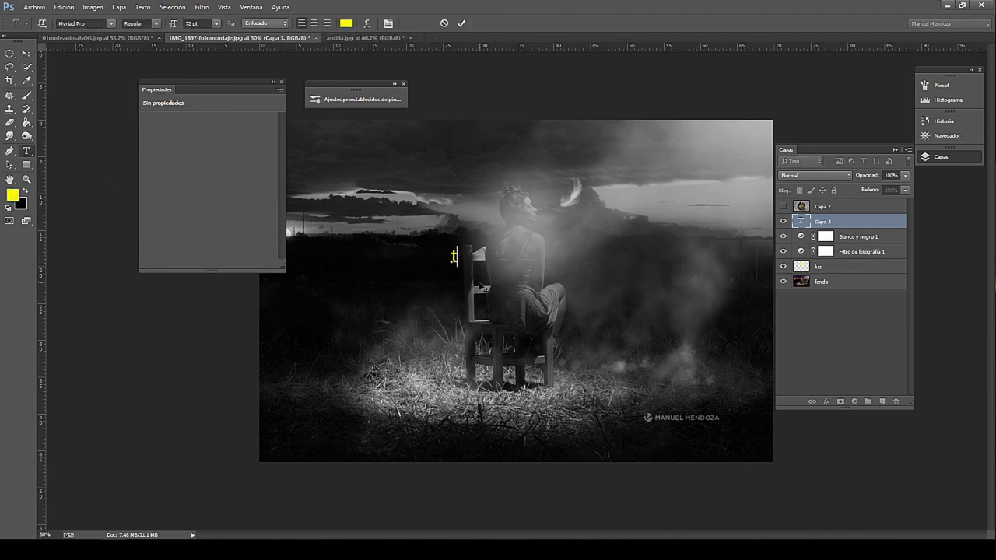
{"action": "type", "text": "xto"}
{"action": "key", "text": "Right"}
{"action": "type", "text": "e"}
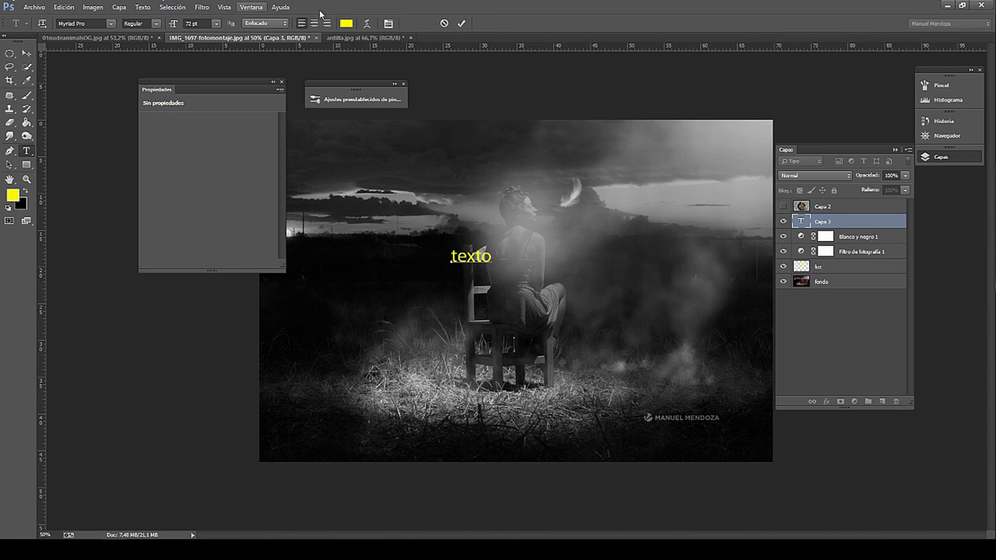
{"action": "key", "text": "Return"}
{"action": "key", "text": "BackSpace"}
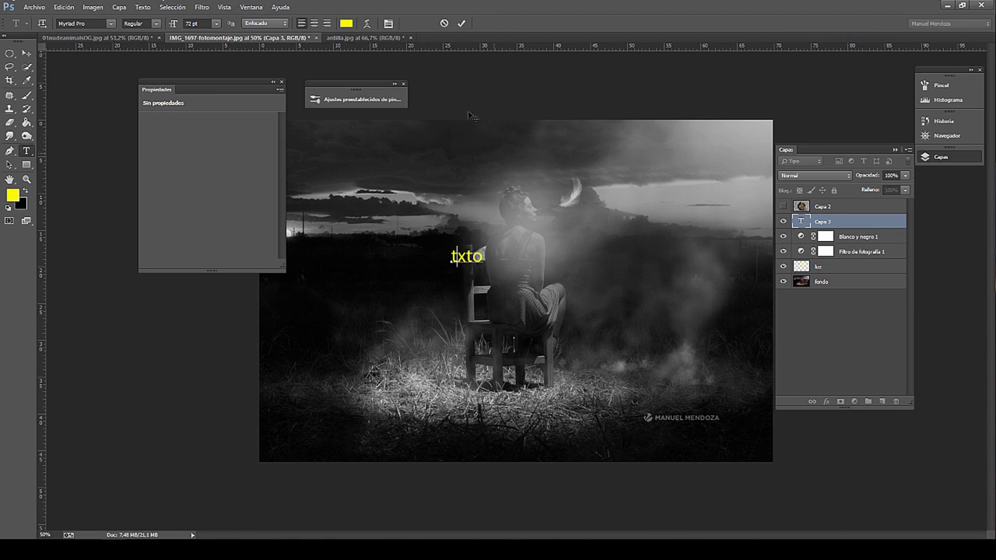
{"action": "type", "text": "e"}
{"action": "left_click", "coordinate": [461, 24]}
{"action": "key", "text": "v"}
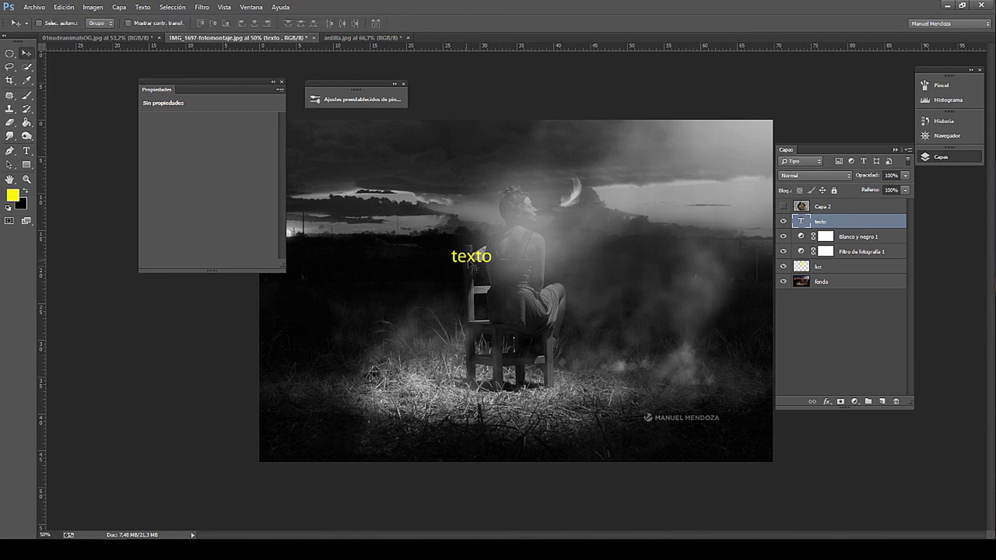
{"action": "left_click_drag", "start_coordinate": [471, 262], "coordinate": [414, 261]}
Toggle the Type and Shape layer filters, then lock the texto layer's position.
{"action": "left_click", "coordinate": [863, 160]}
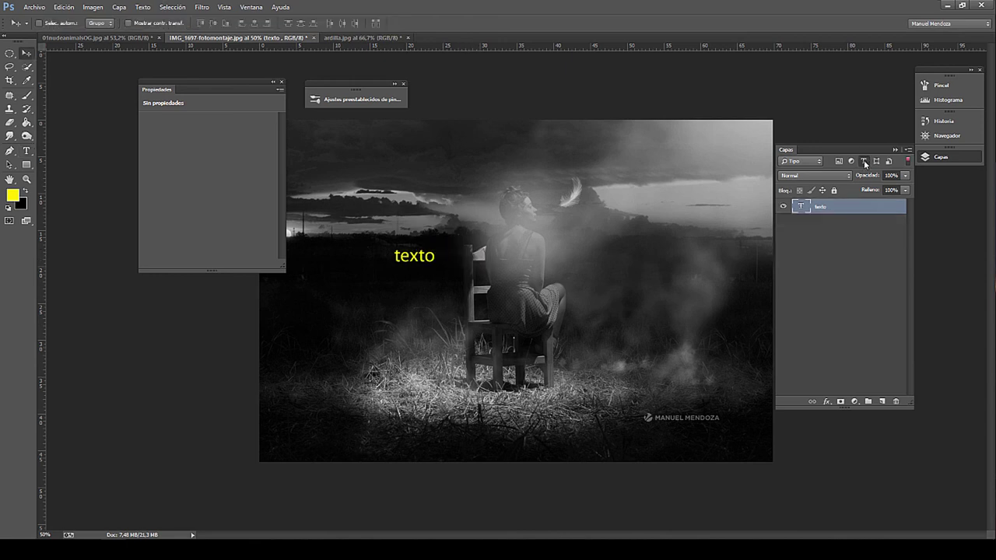
{"action": "left_click", "coordinate": [864, 161]}
{"action": "left_click", "coordinate": [876, 161]}
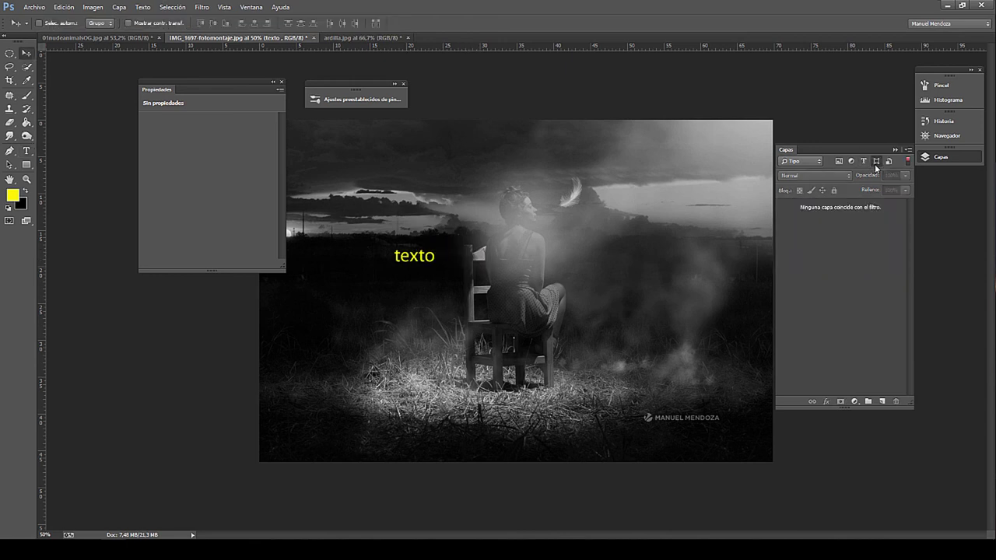
{"action": "left_click", "coordinate": [876, 163]}
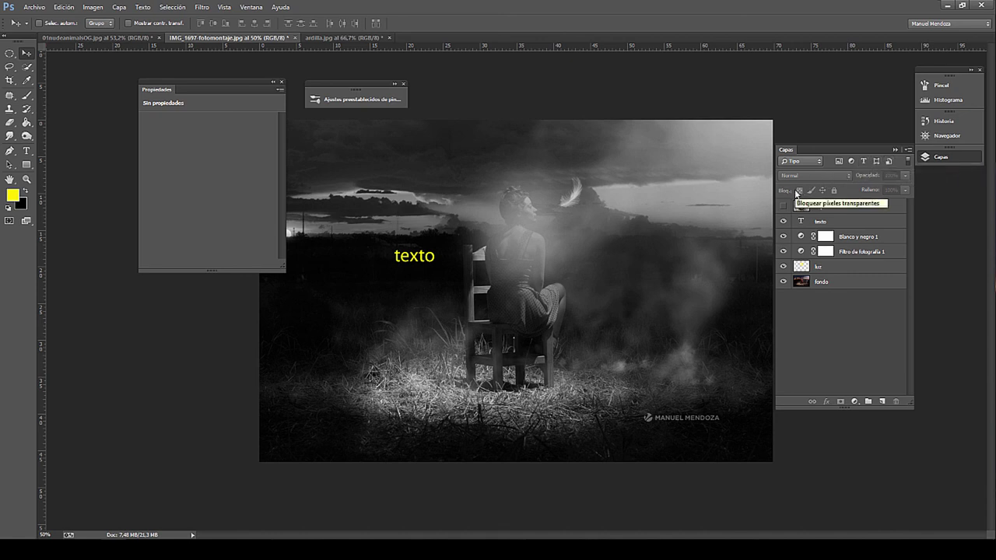
{"action": "left_click", "coordinate": [820, 225]}
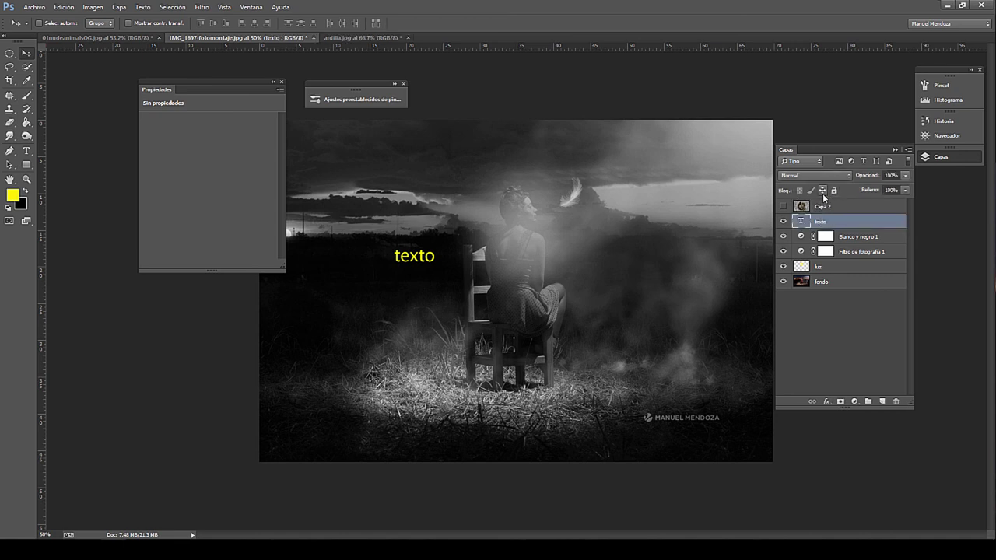
{"action": "left_click", "coordinate": [822, 191]}
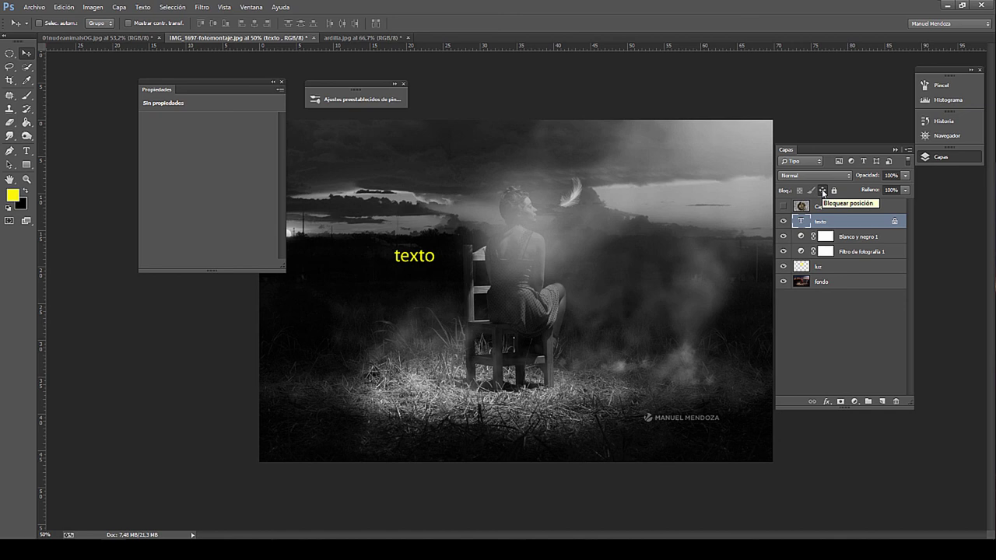
Fully lock the Blanco y negro 1 and Filtro de fotografía 1 layers.
{"action": "left_click", "coordinate": [836, 207]}
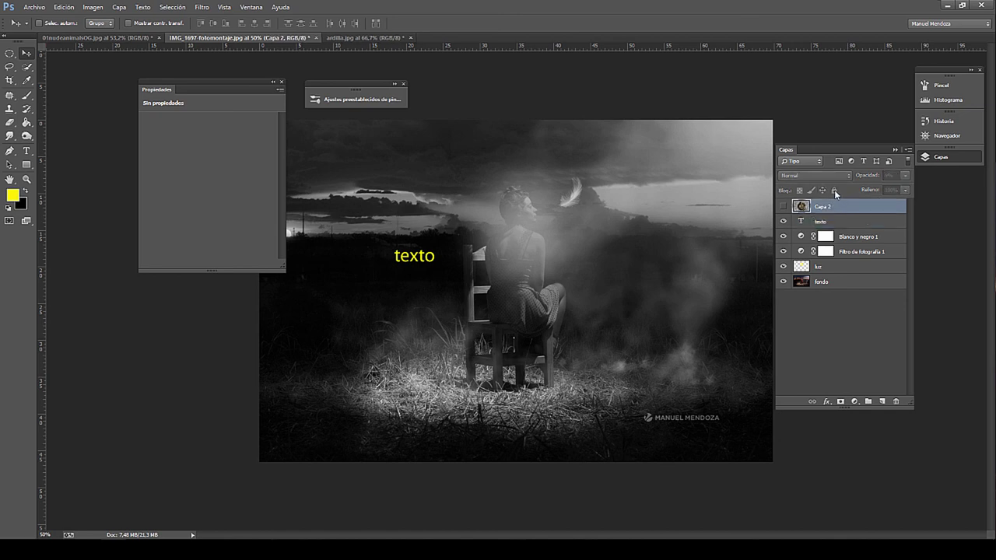
{"action": "left_click", "coordinate": [840, 221]}
{"action": "left_click", "coordinate": [854, 238]}
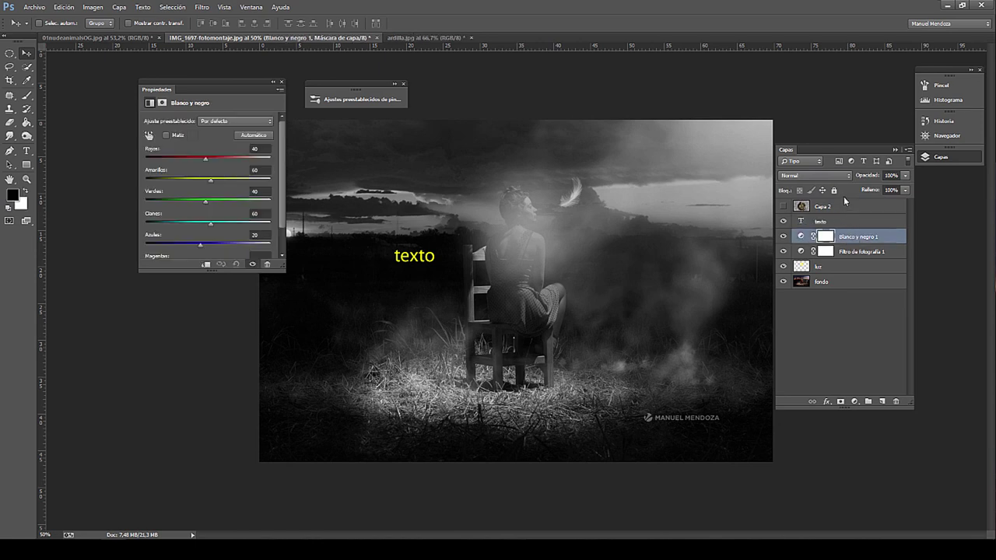
{"action": "left_click", "coordinate": [835, 191]}
{"action": "left_click", "coordinate": [844, 252]}
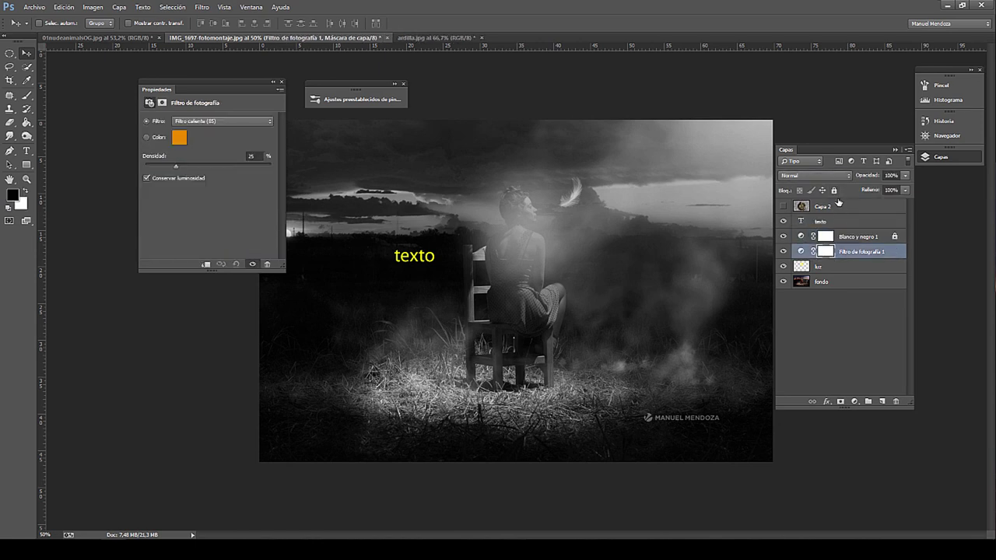
{"action": "left_click", "coordinate": [834, 192]}
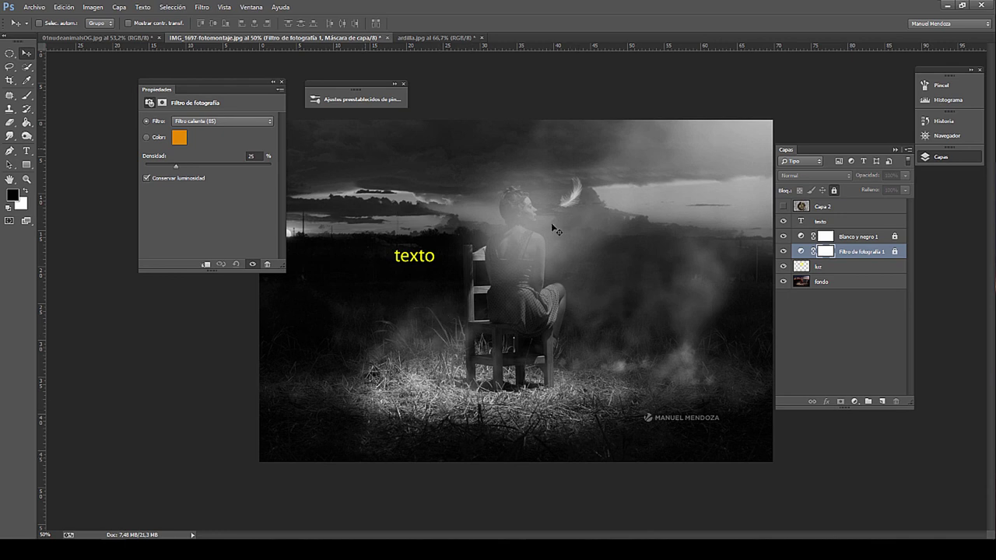
Fully lock luz and dismiss the error after trying to move it.
{"action": "left_click", "coordinate": [832, 237]}
{"action": "left_click", "coordinate": [819, 267]}
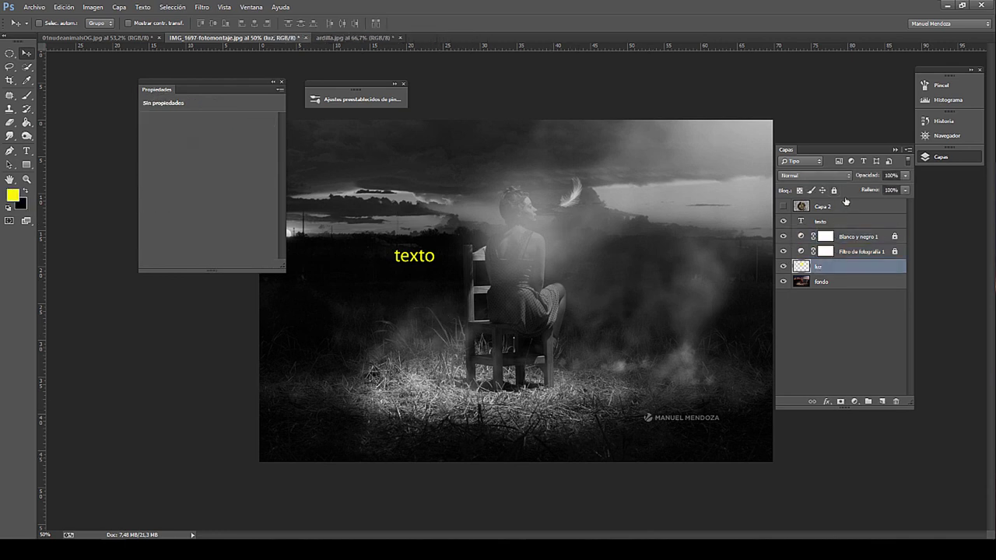
{"action": "left_click", "coordinate": [833, 190]}
{"action": "left_click", "coordinate": [613, 316]}
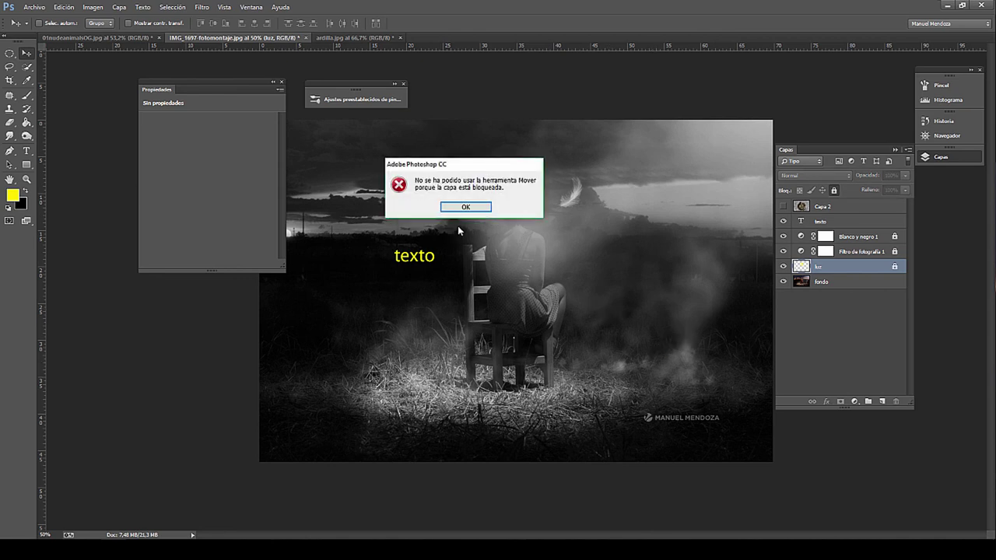
{"action": "left_click", "coordinate": [470, 207]}
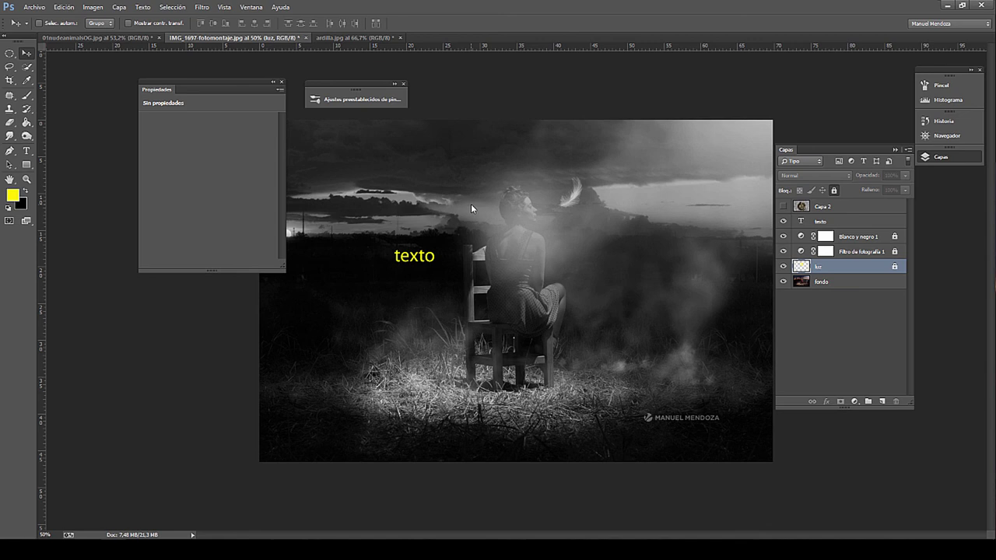
{"action": "left_click", "coordinate": [908, 150]}
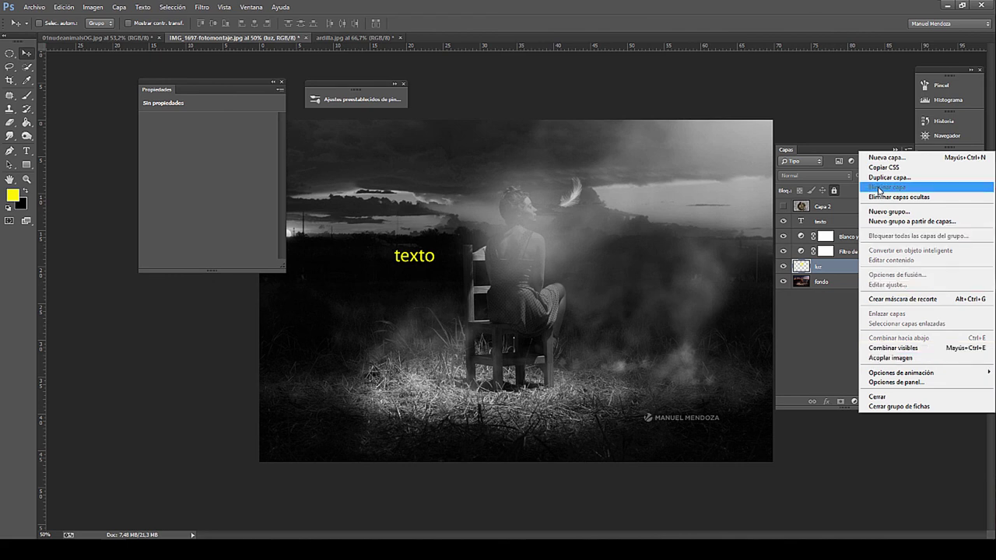
Close the Capas panel flyout and open the Capa menu of layer commands.
{"action": "left_click", "coordinate": [842, 345]}
{"action": "left_click", "coordinate": [118, 7]}
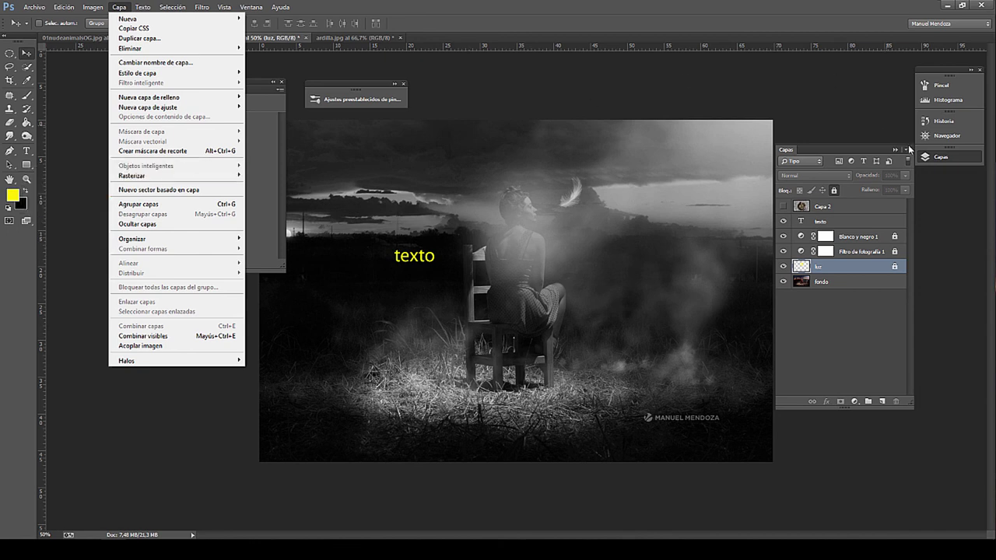
{"action": "left_click", "coordinate": [907, 149]}
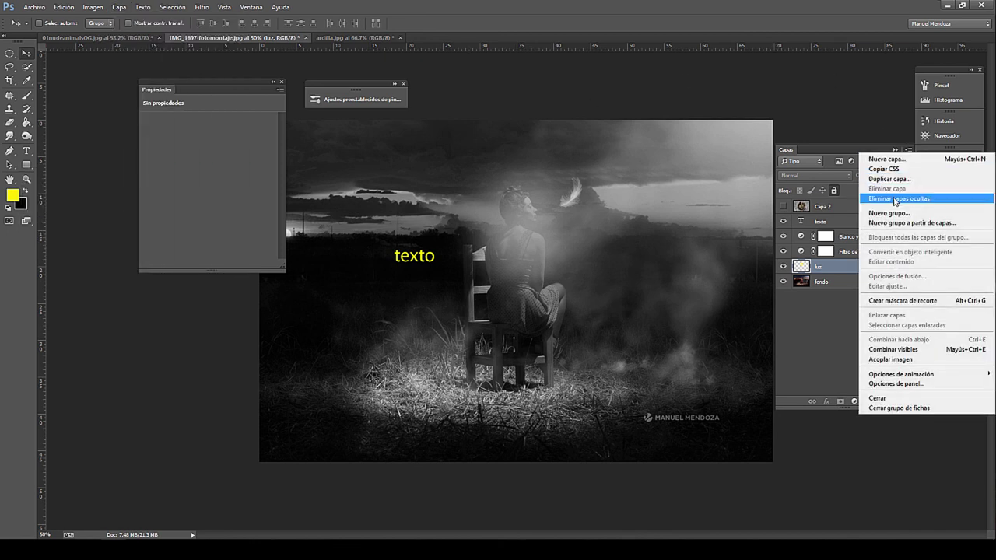
{"action": "left_click", "coordinate": [117, 7]}
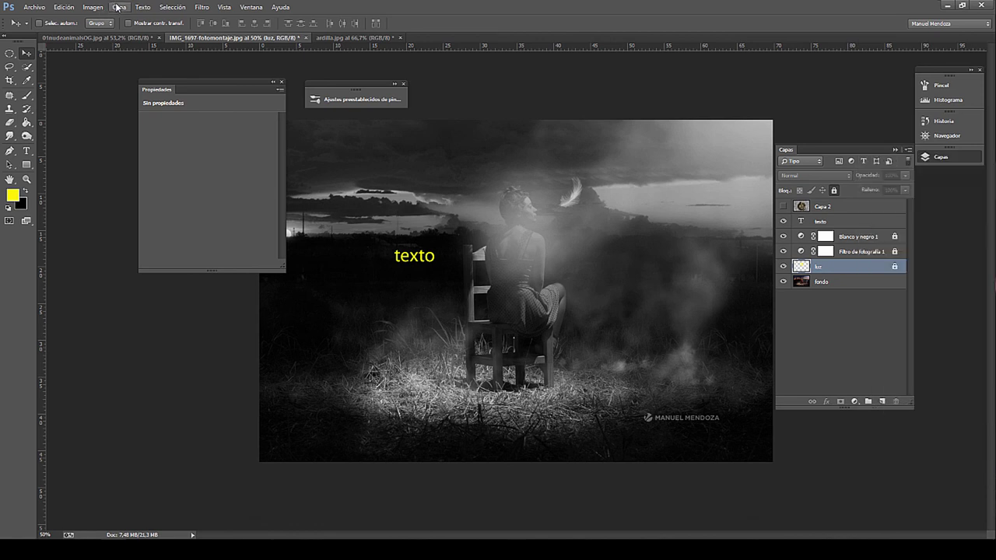